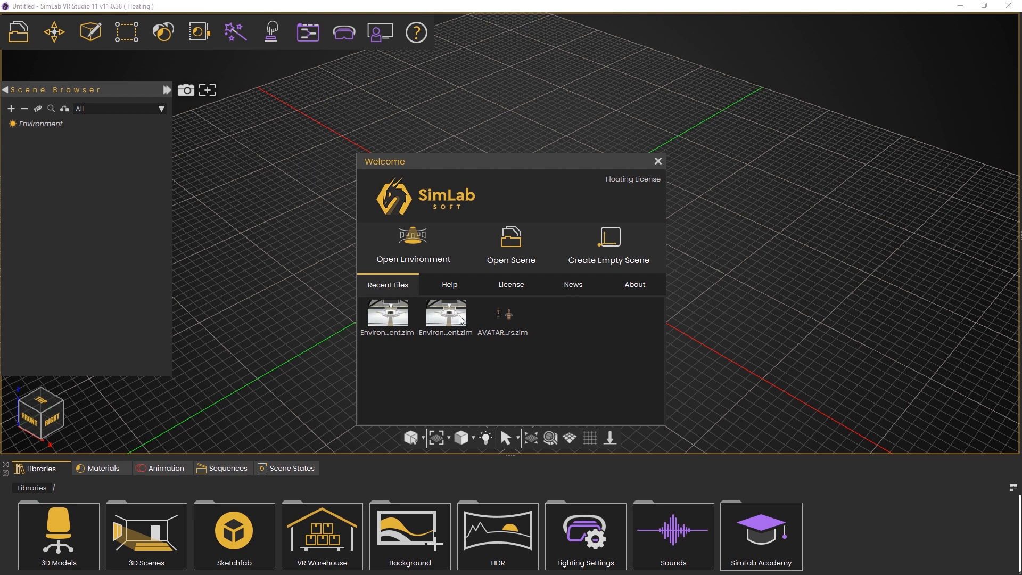
# Switch the Welcome window to its Help tab to list First VR Experience, Academy and Help resources
pyautogui.click(454, 287)
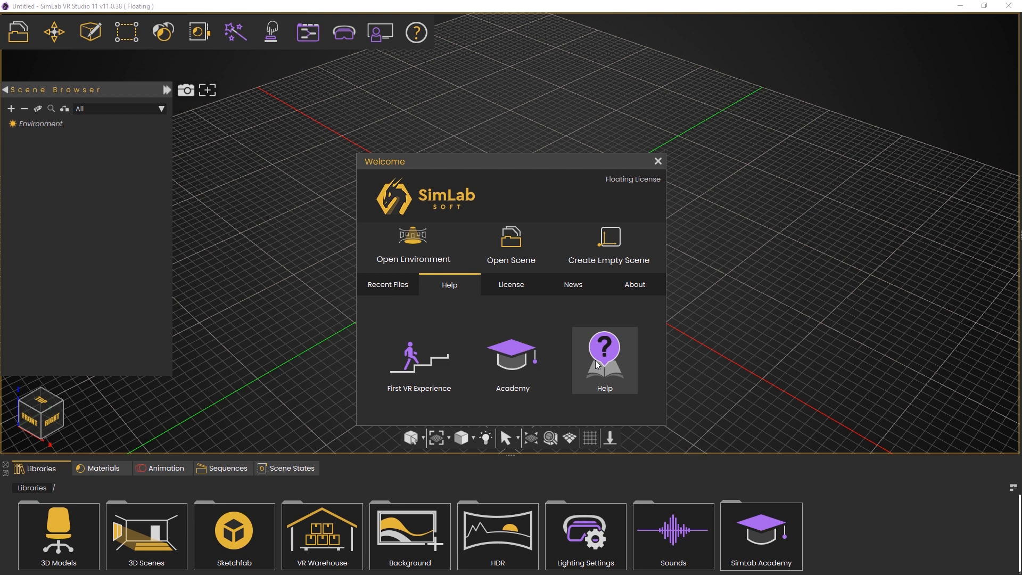
# Review the License and News tabs, finishing on About with version v11.0.38 and copyright details
pyautogui.click(520, 290)
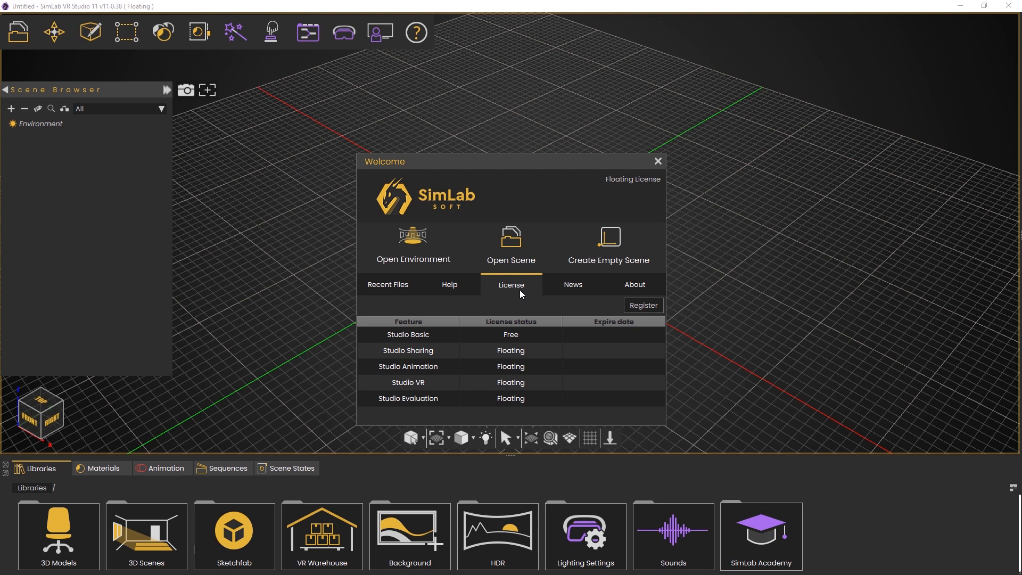
pyautogui.click(565, 296)
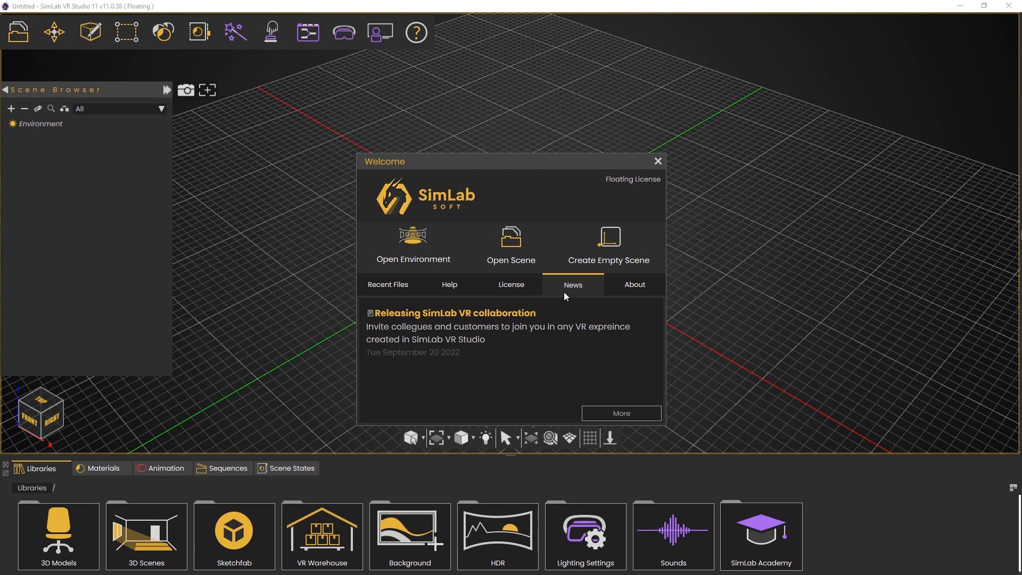
pyautogui.click(625, 286)
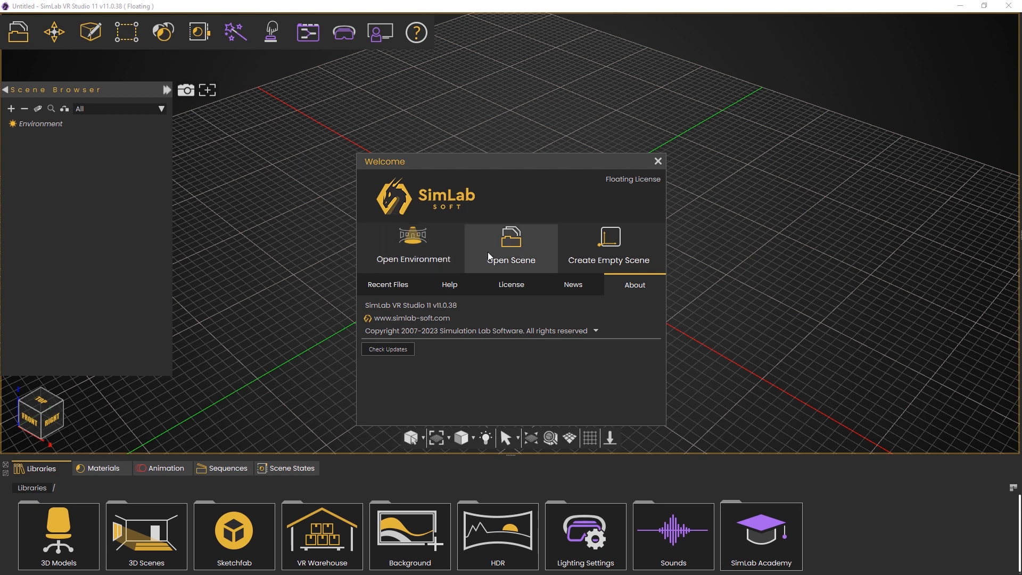
pyautogui.click(425, 252)
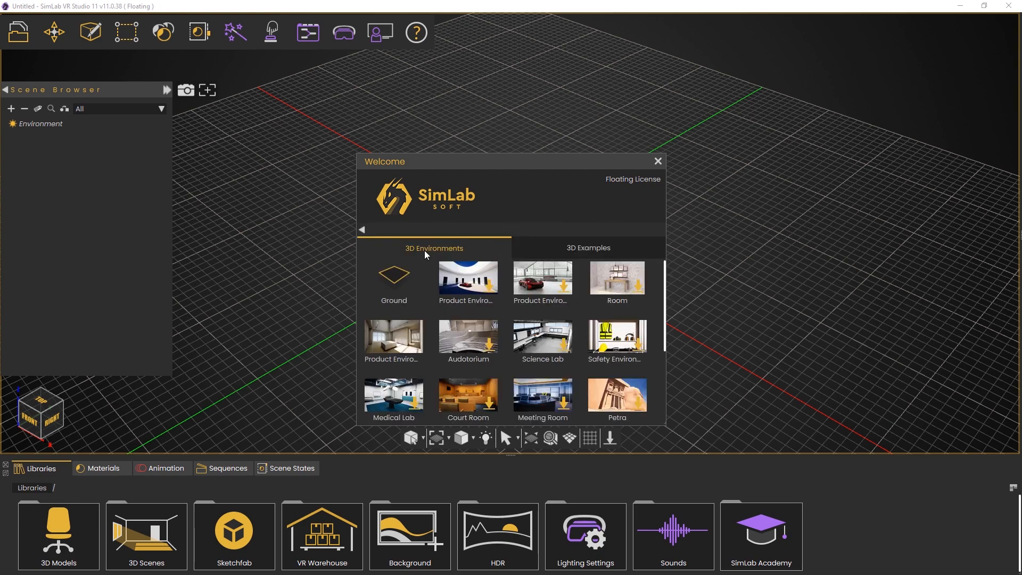
pyautogui.scroll(-3, 461, 309)
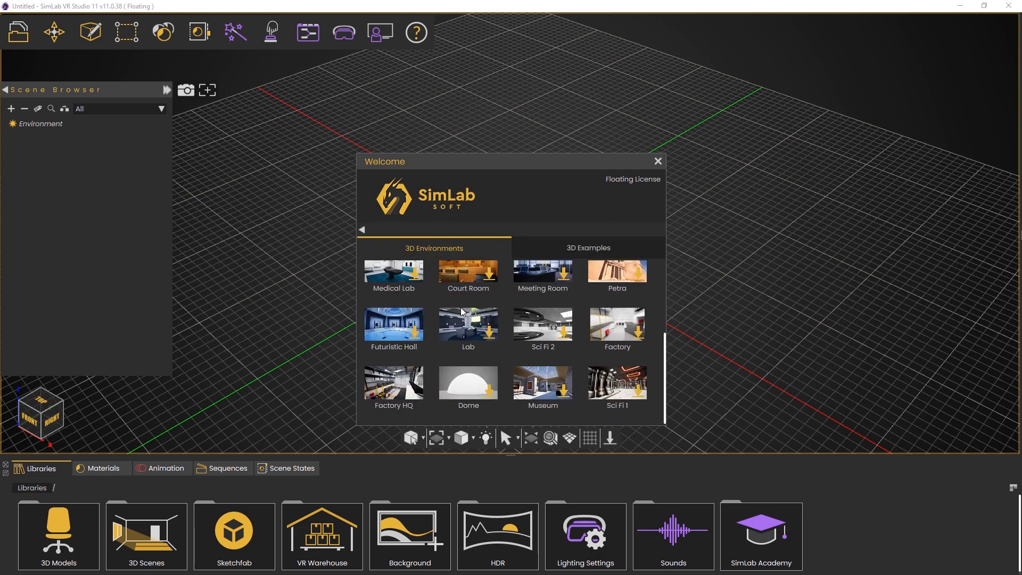
pyautogui.scroll(3, 461, 307)
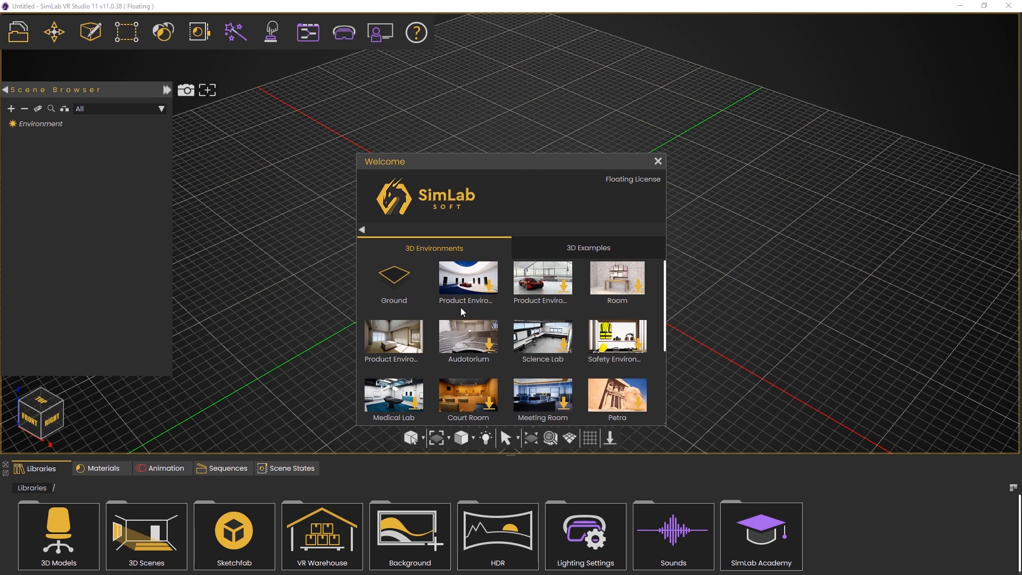
pyautogui.click(541, 255)
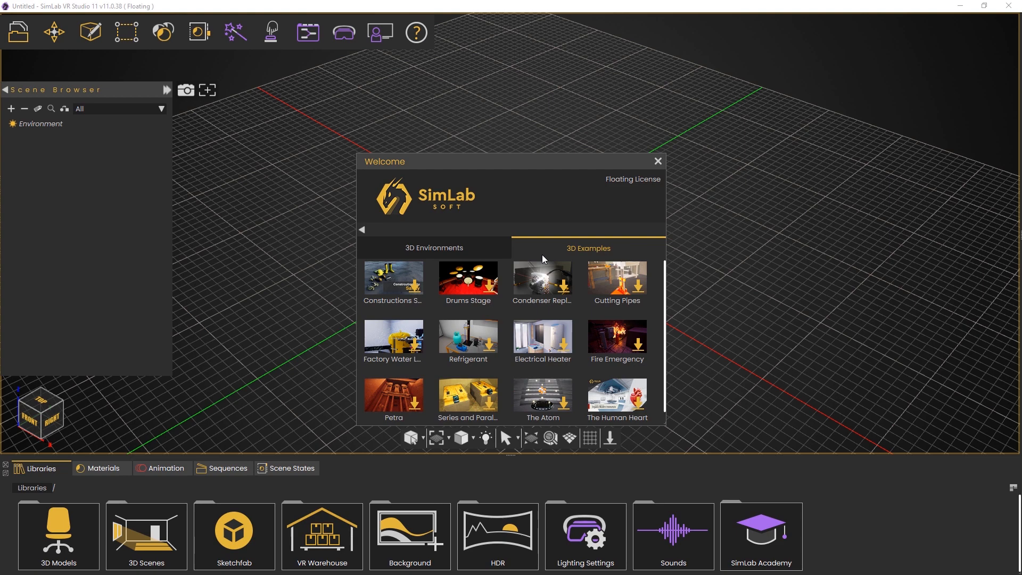
pyautogui.scroll(-1, 540, 303)
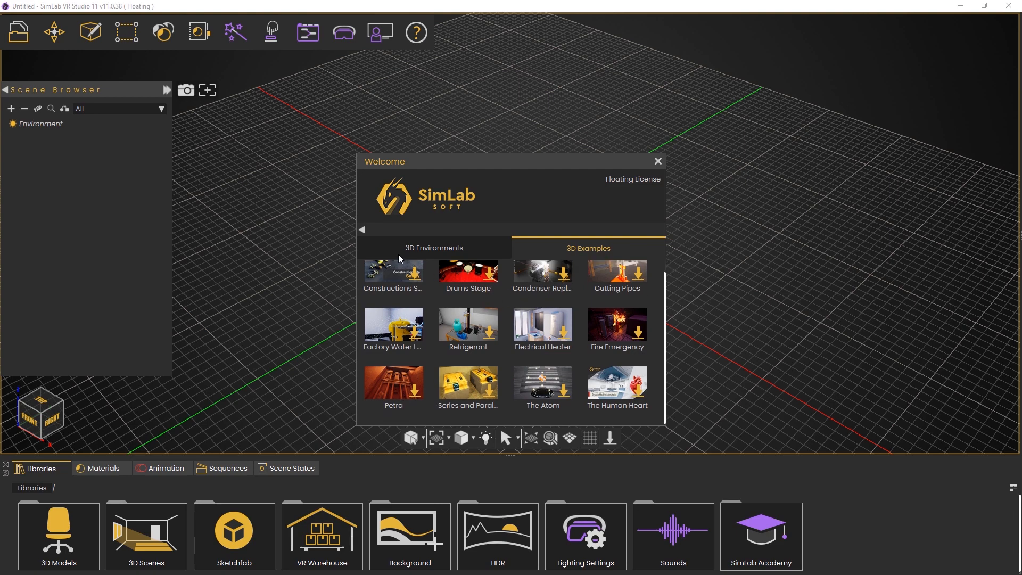
pyautogui.click(366, 230)
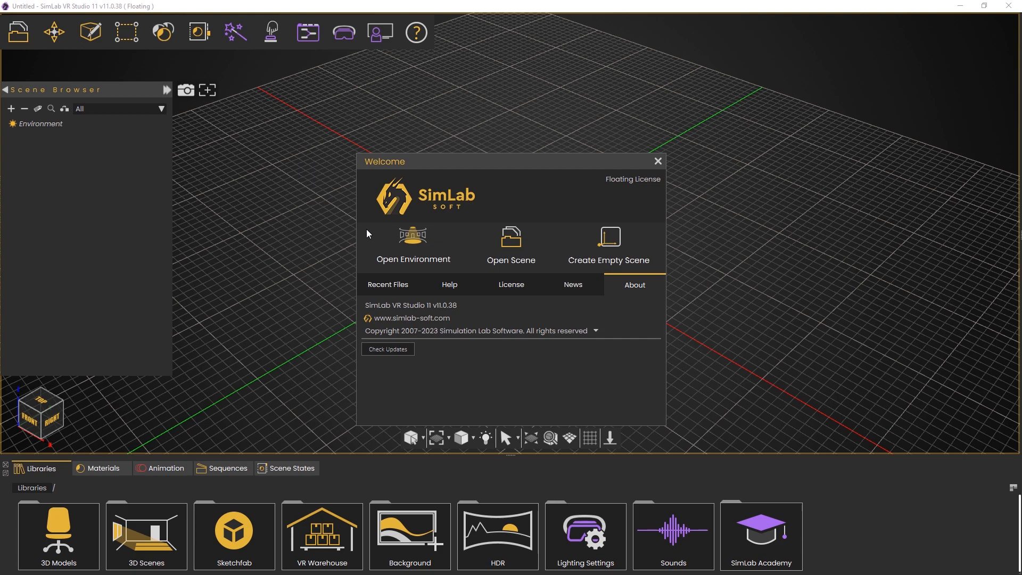
# Open the Environment.zim scene from the VR Platform folder
pyautogui.click(523, 248)
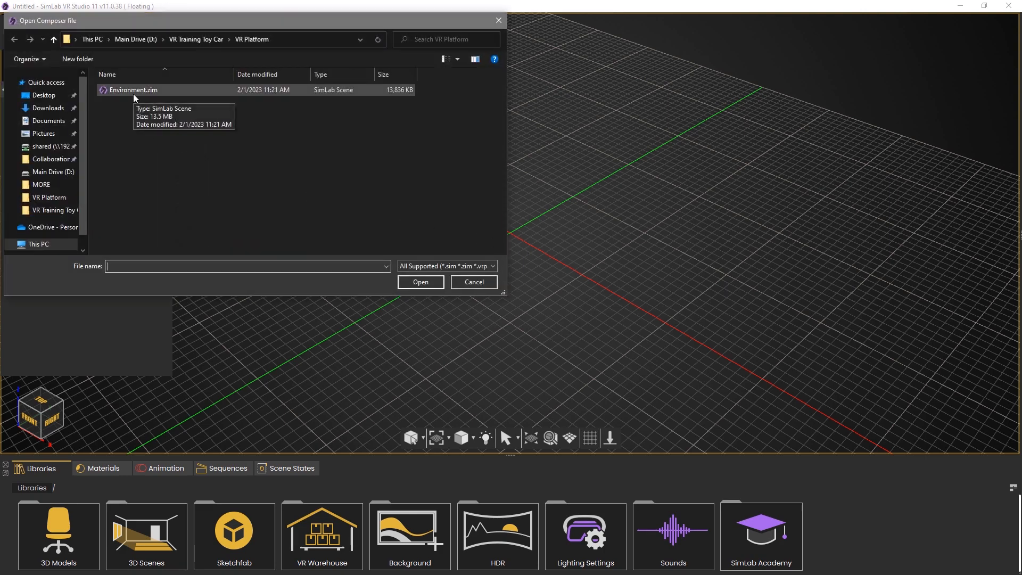
pyautogui.click(133, 94)
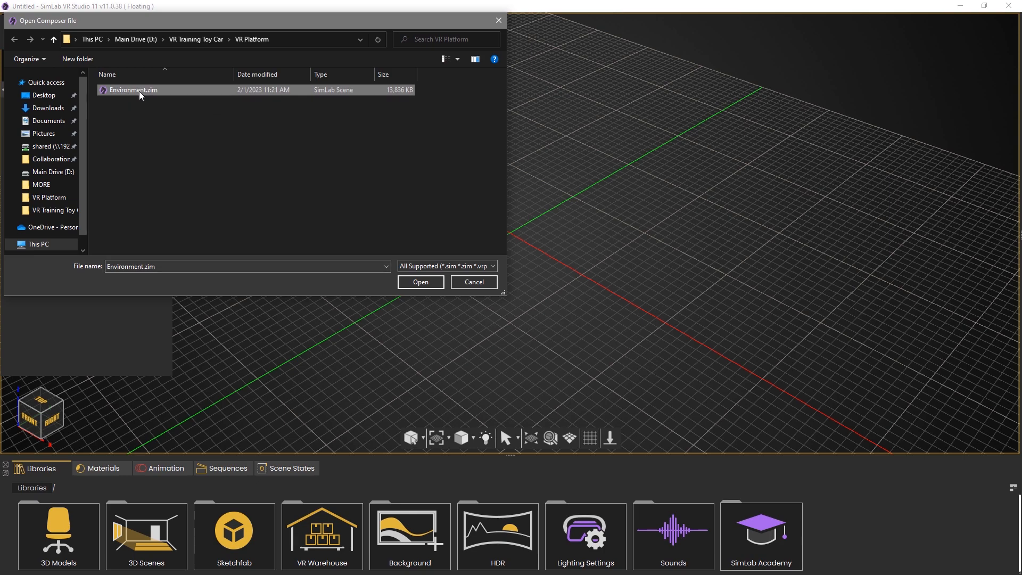
pyautogui.click(420, 281)
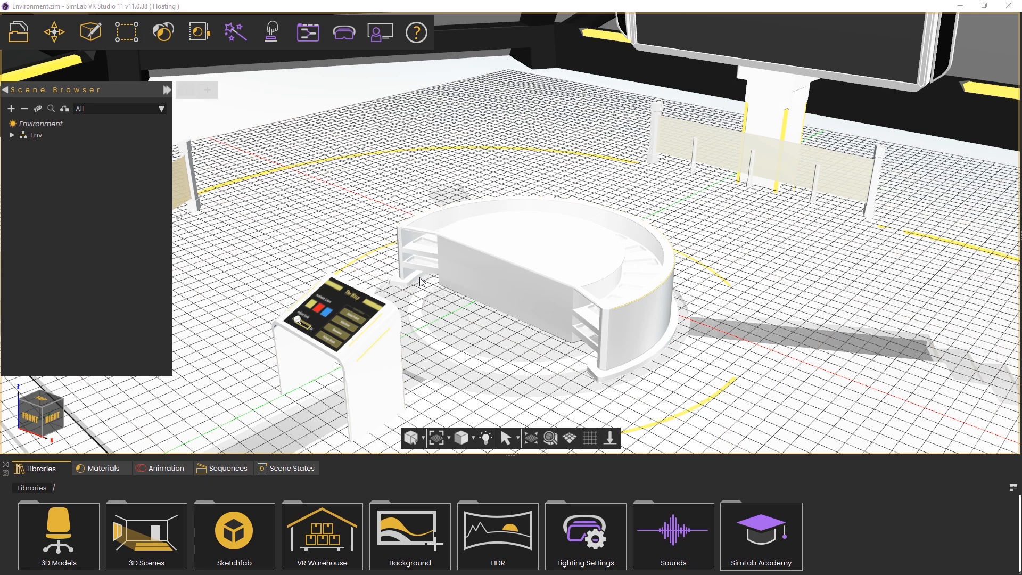
pyautogui.moveTo(420, 282); pyautogui.dragTo(481, 202, button='middle')
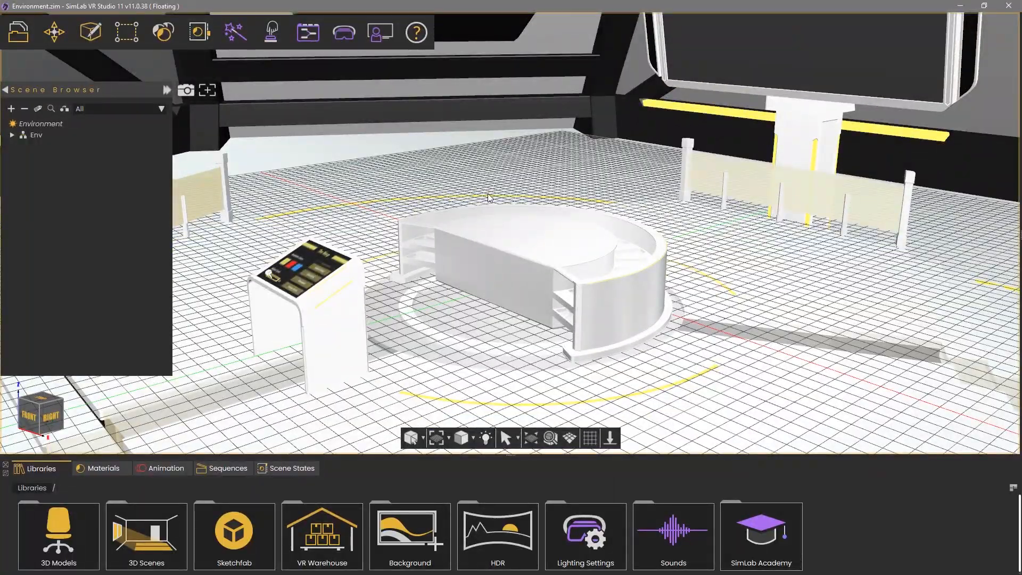
pyautogui.moveTo(488, 195); pyautogui.dragTo(745, 208, button='middle')
pyautogui.moveTo(481, 244); pyautogui.dragTo(376, 205, button='middle')
pyautogui.moveTo(900, 146); pyautogui.dragTo(767, 224, button='middle')
pyautogui.moveTo(519, 116); pyautogui.dragTo(505, 220, button='middle')
pyautogui.press('w')
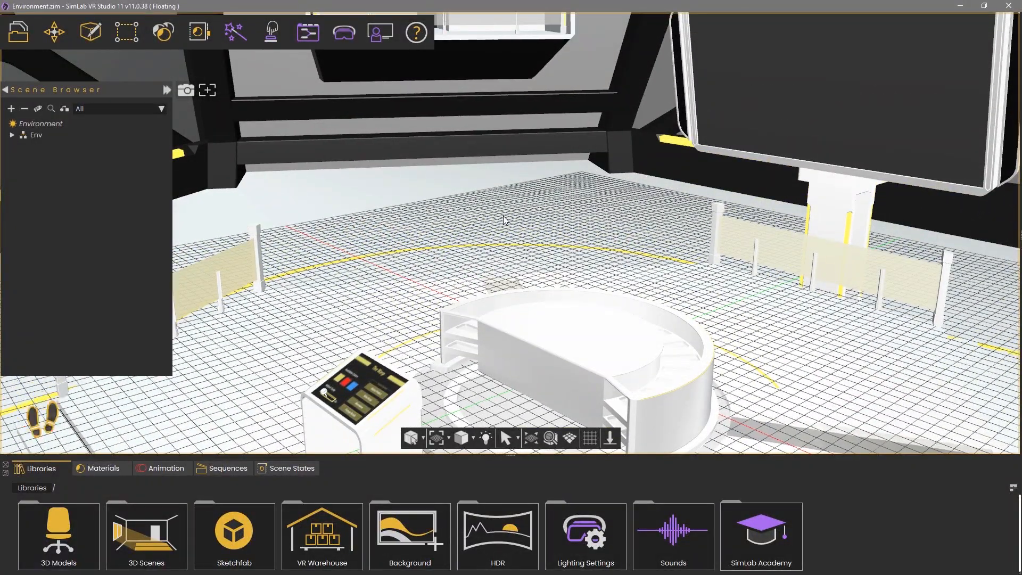
pyautogui.press('a')
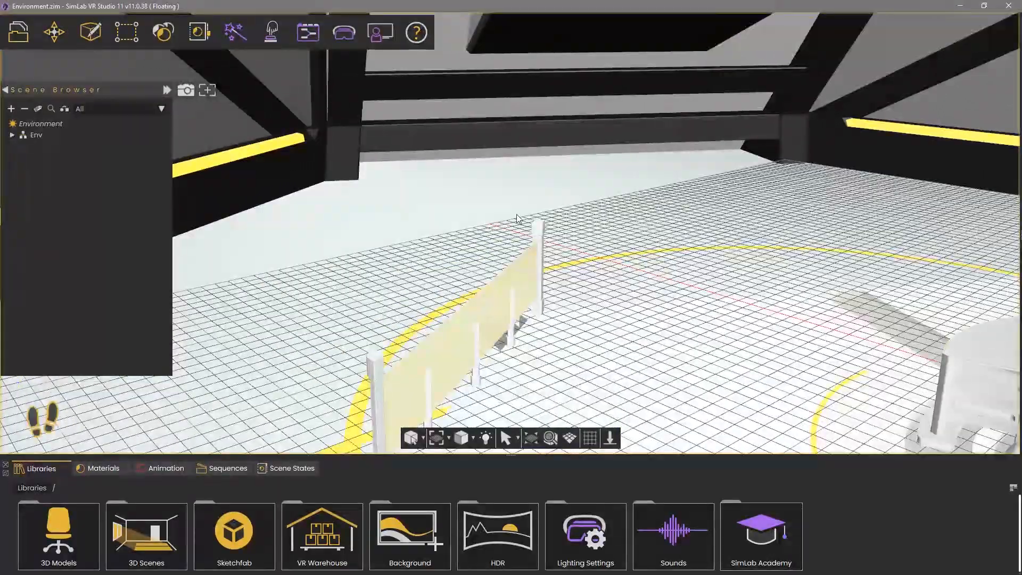
pyautogui.press('w')
pyautogui.moveTo(520, 212); pyautogui.dragTo(596, 229, button='right')
pyautogui.press('w')
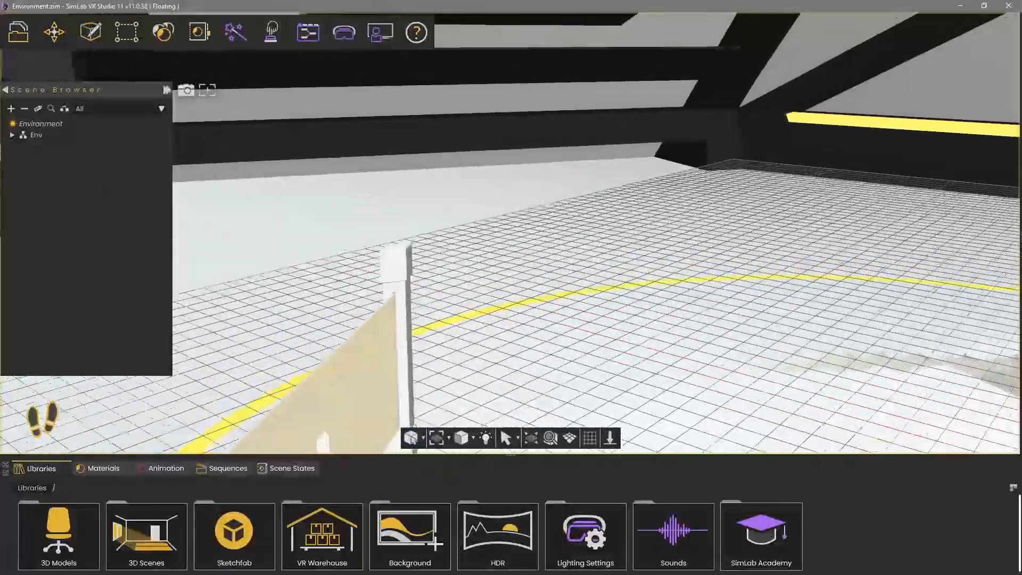
pyautogui.press('w')
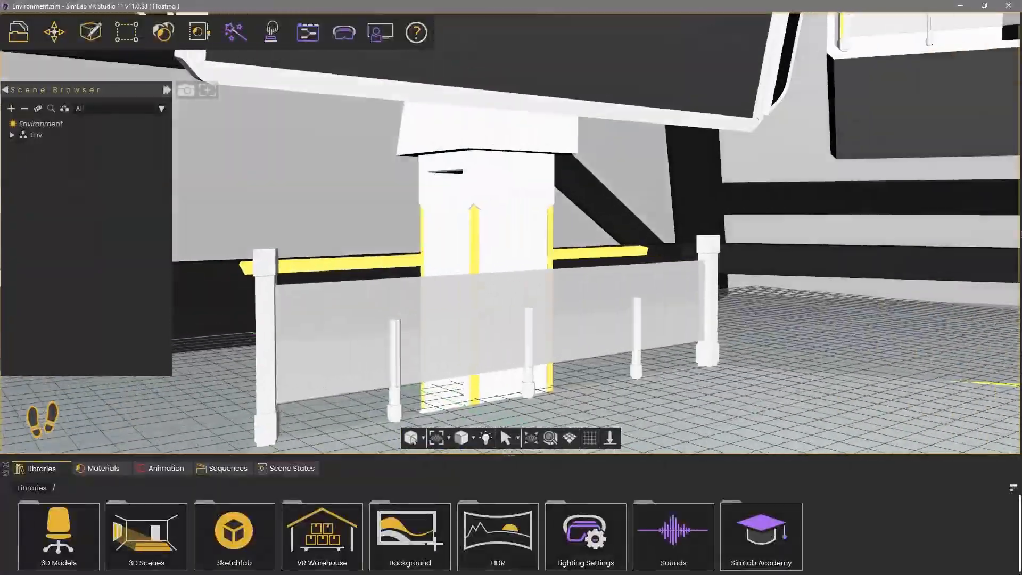
pyautogui.press('w')
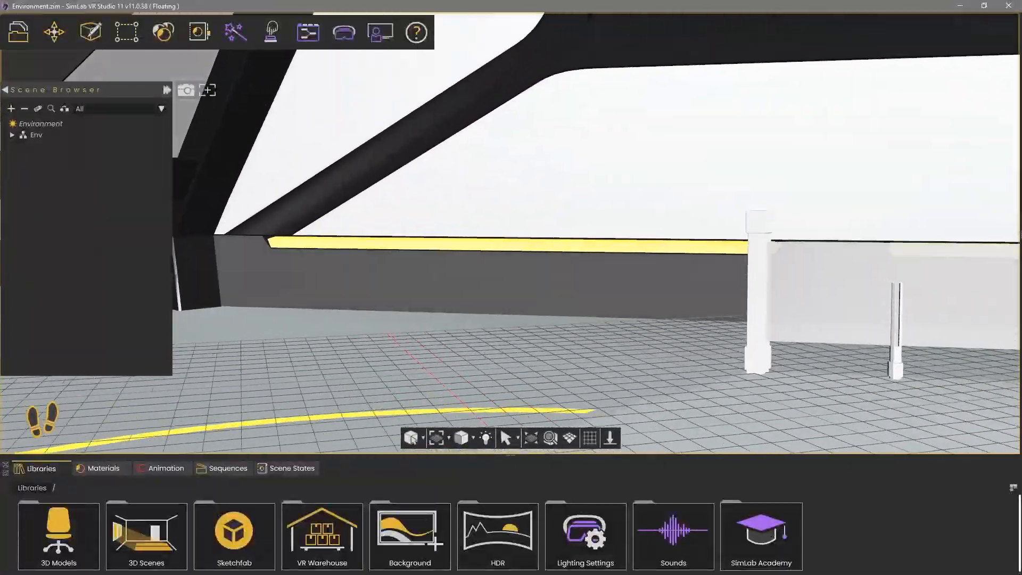
pyautogui.press('w')
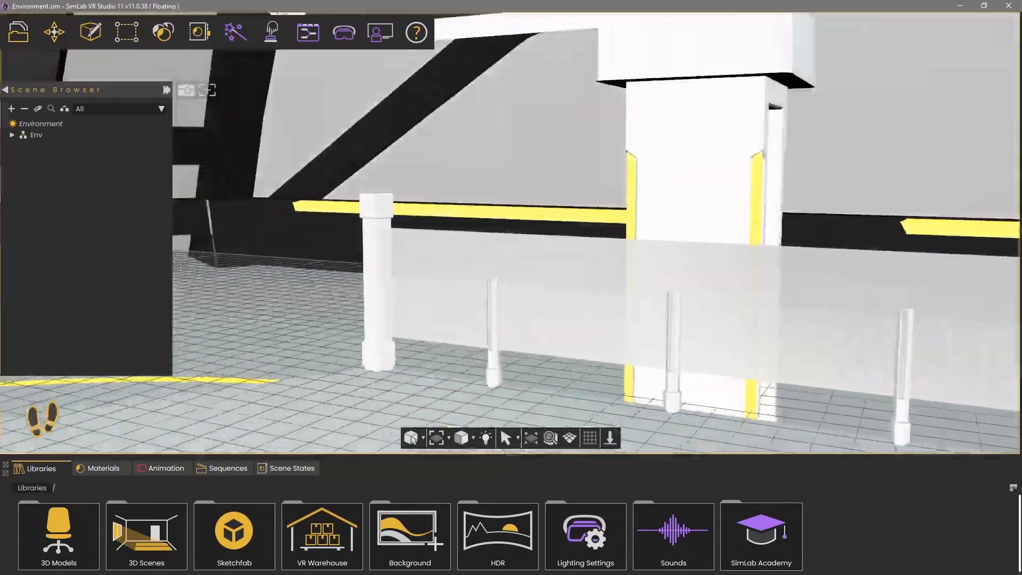
pyautogui.press('s')
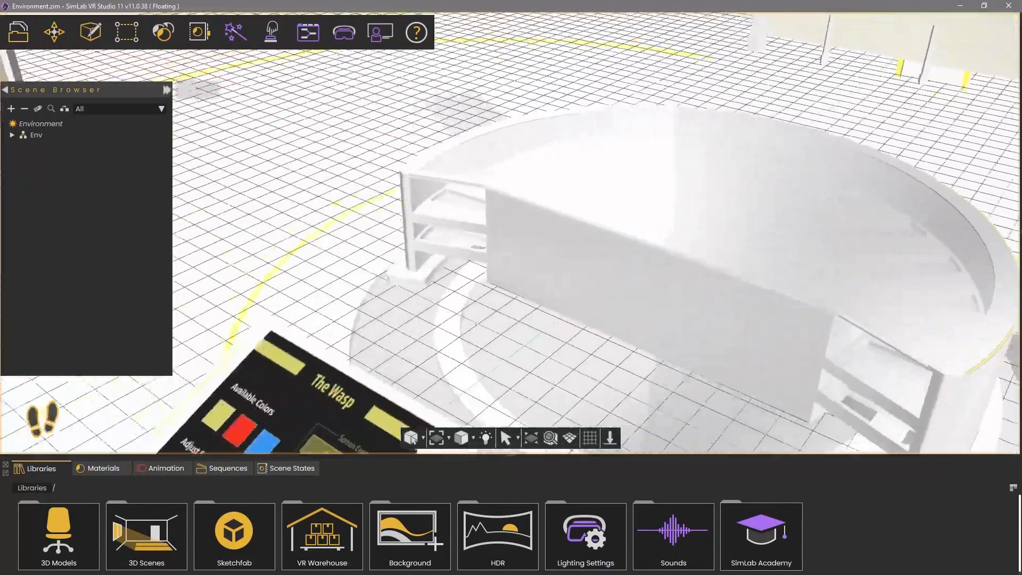
pyautogui.press('s')
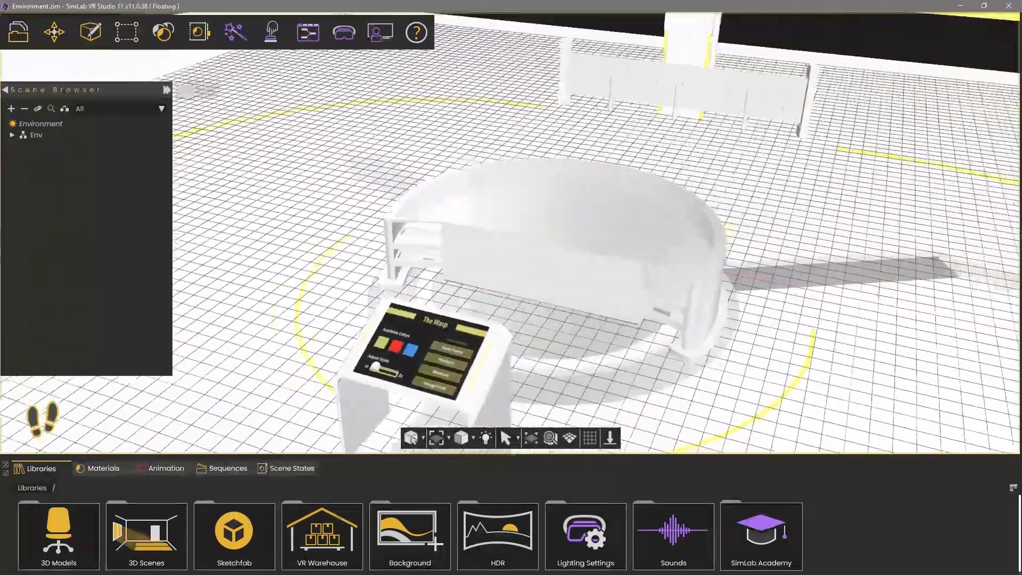
pyautogui.press('d')
pyautogui.press('w')
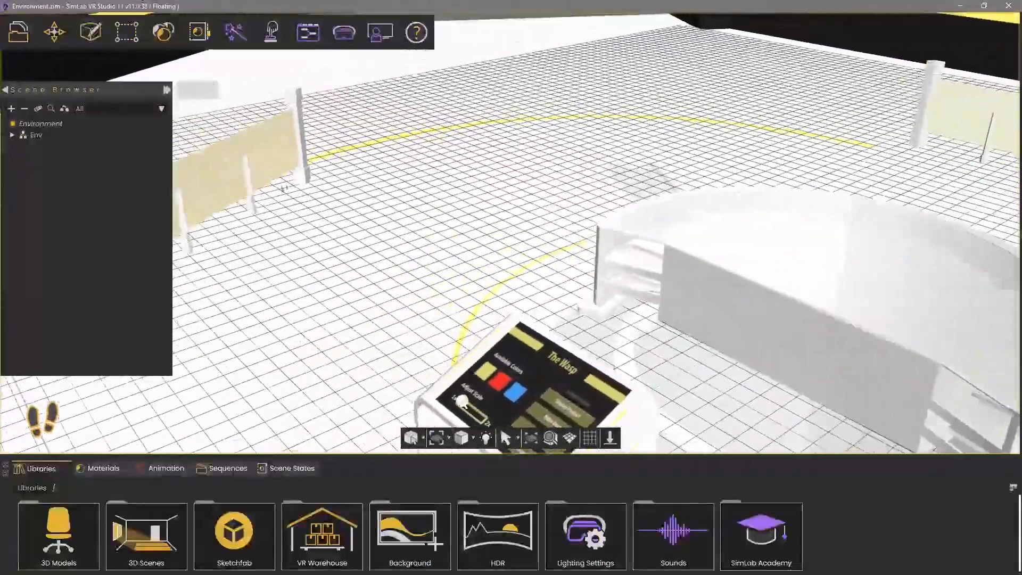
pyautogui.press('s')
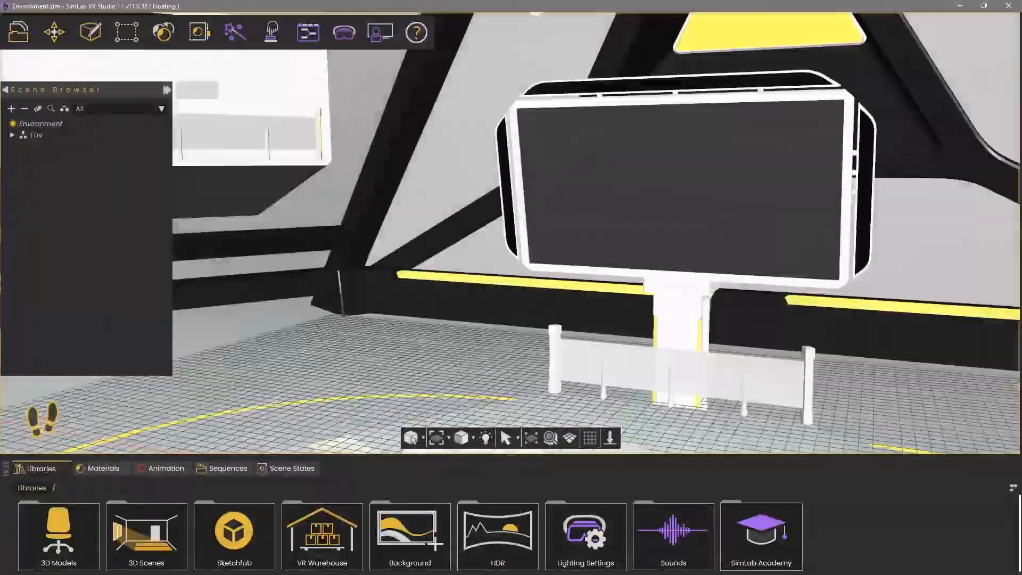
pyautogui.press('d')
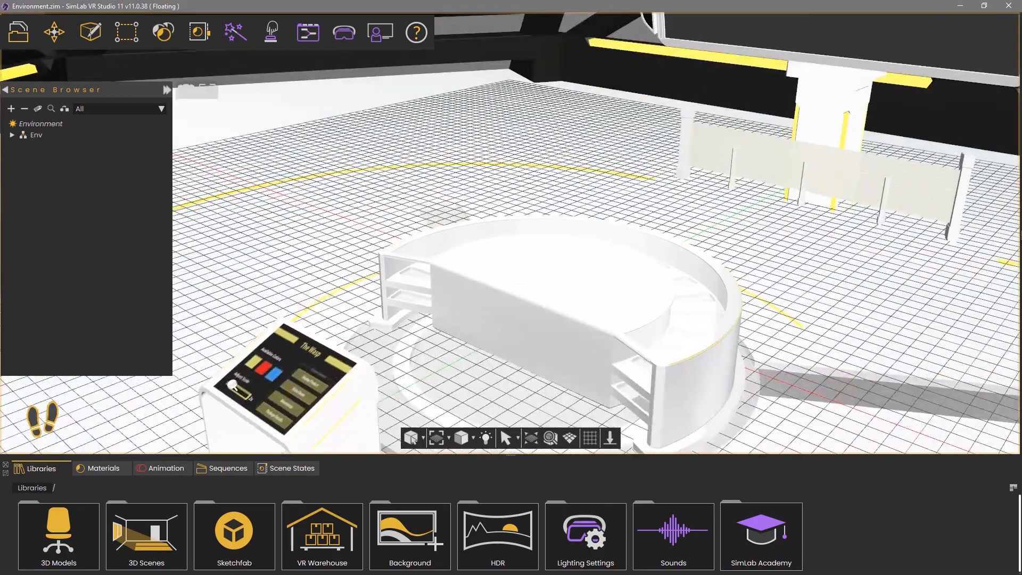
pyautogui.press('a')
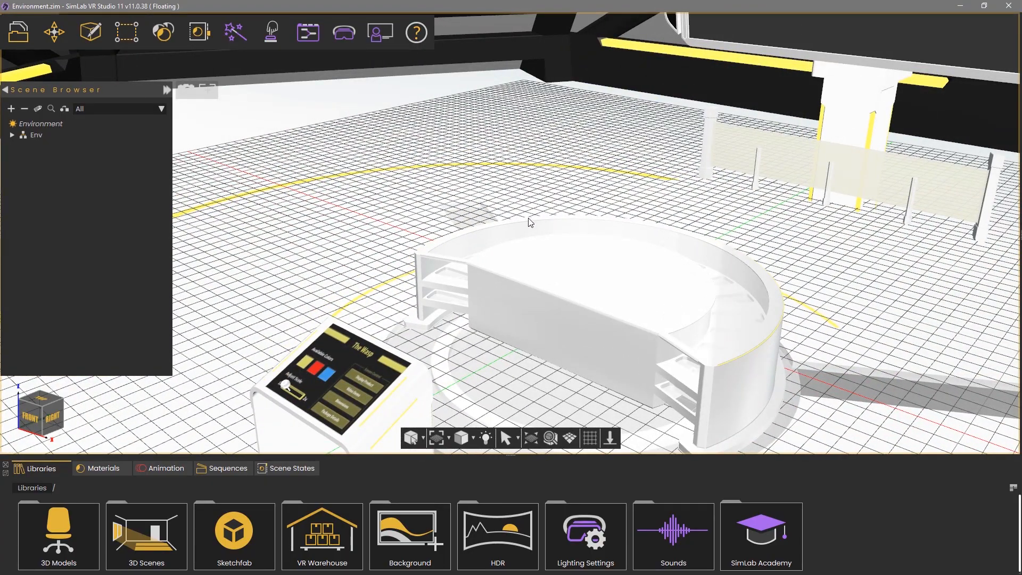
# Select and frame the kiosk table and its screen's slider knob, orbiting around them
pyautogui.moveTo(529, 218); pyautogui.dragTo(869, 374, button='right')
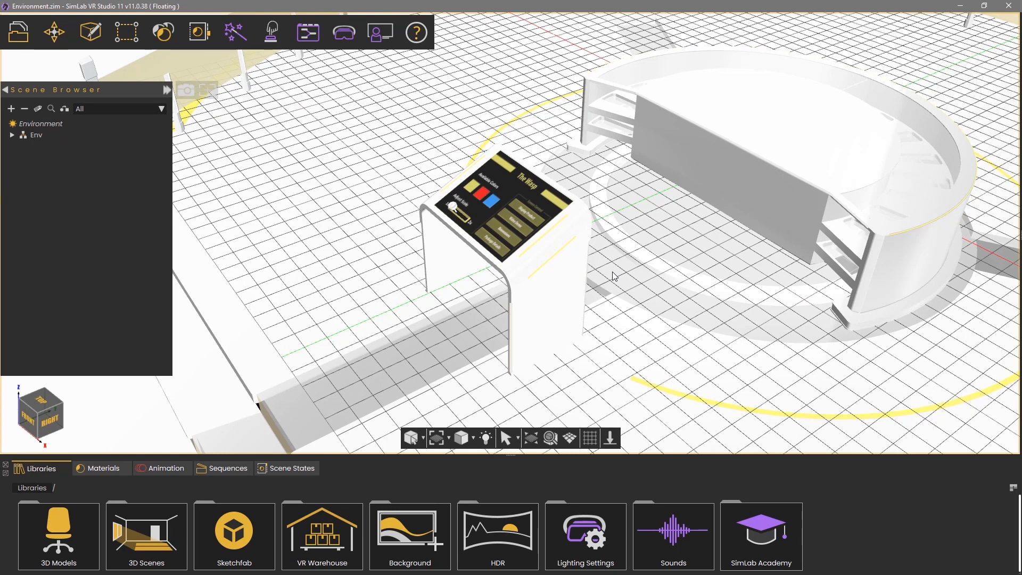
pyautogui.click(520, 269)
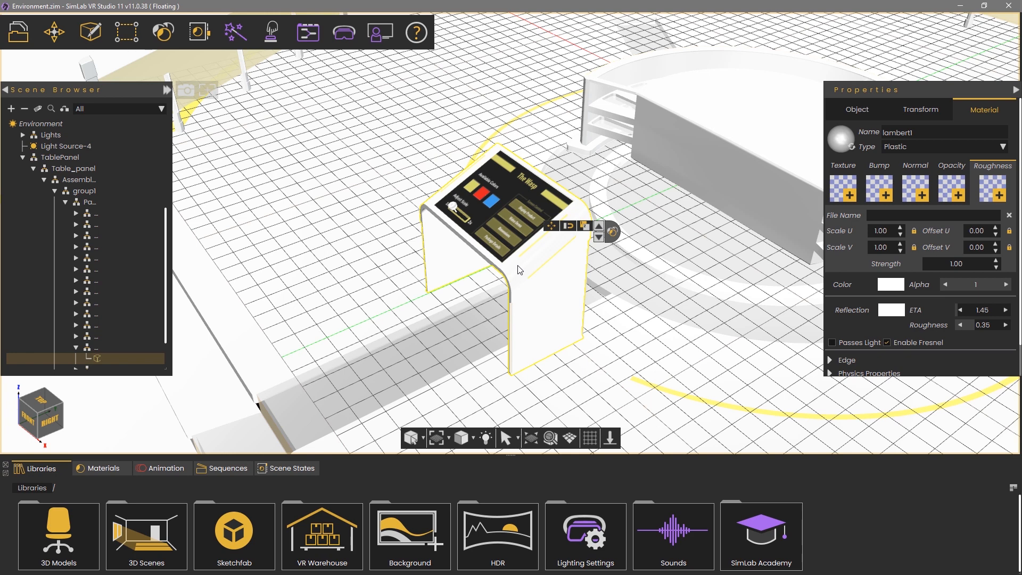
pyautogui.click(550, 438)
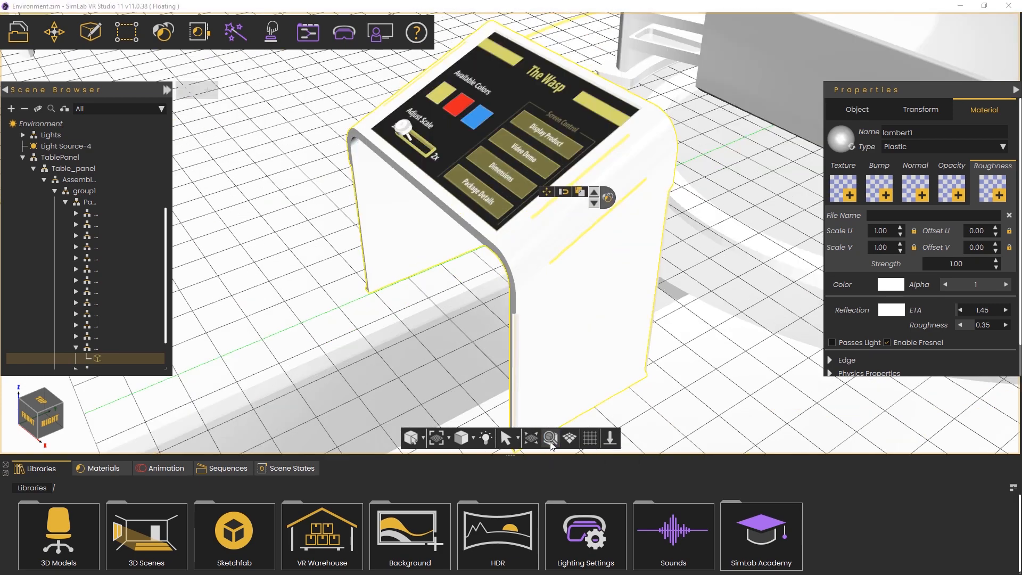
pyautogui.moveTo(379, 249); pyautogui.dragTo(415, 160, button='middle')
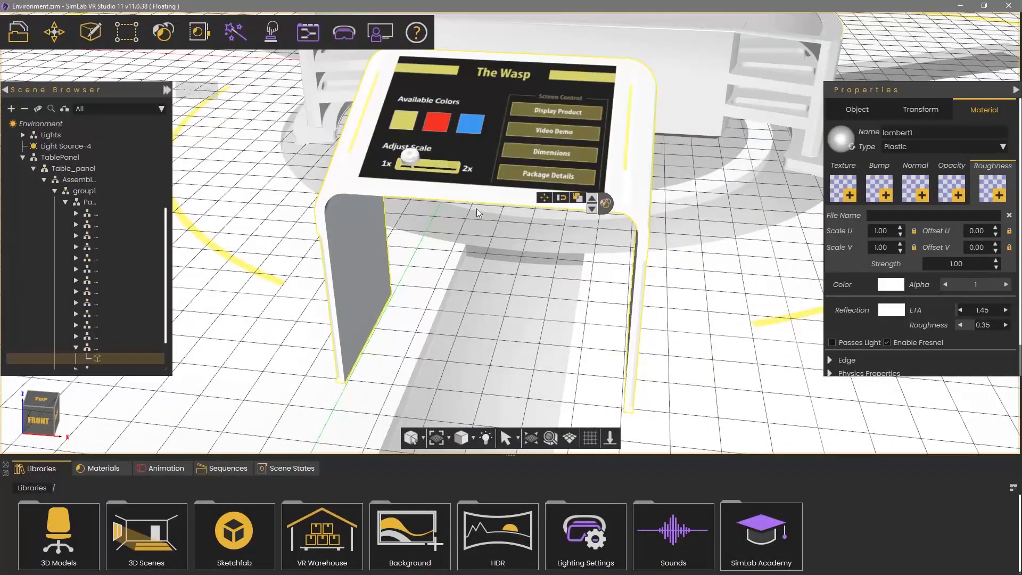
pyautogui.click(411, 161)
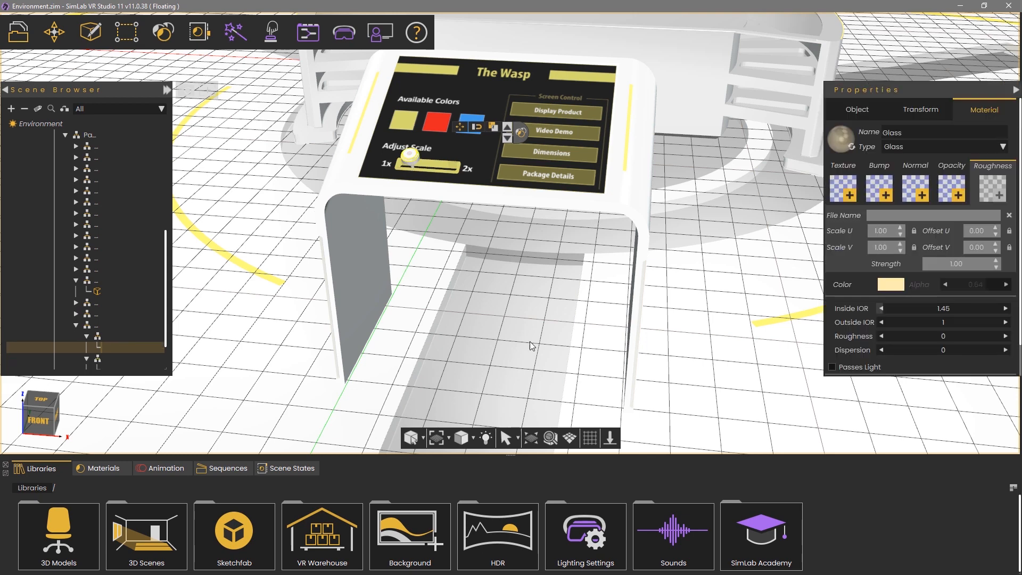
pyautogui.click(551, 440)
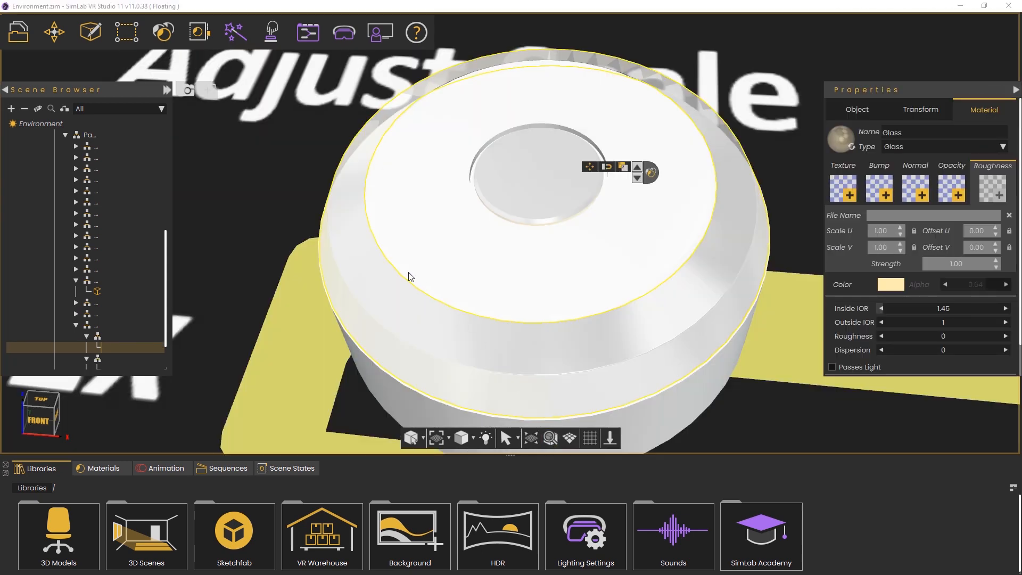
pyautogui.scroll(-5, 398, 271)
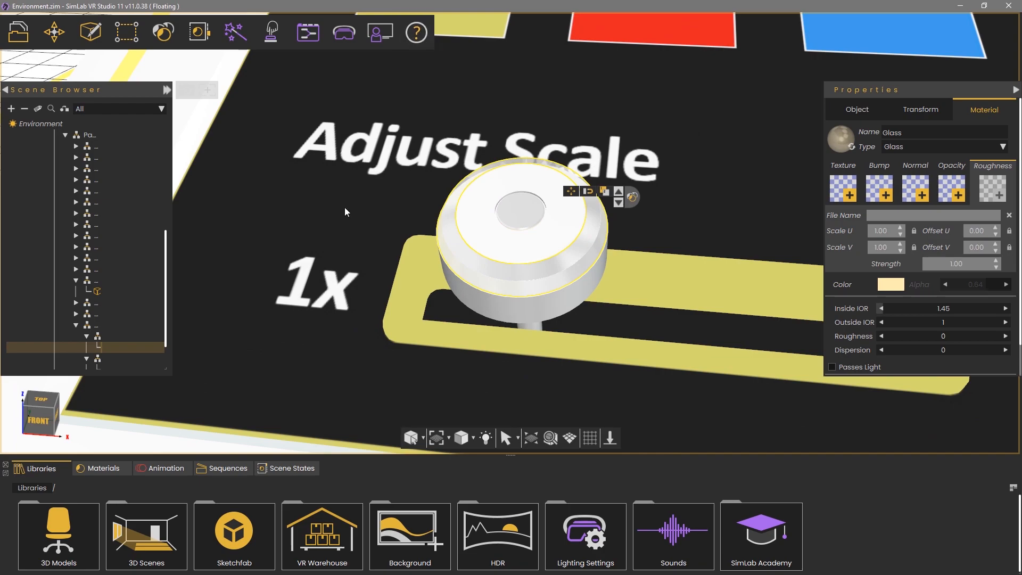
pyautogui.moveTo(345, 212); pyautogui.dragTo(419, 203, button='middle')
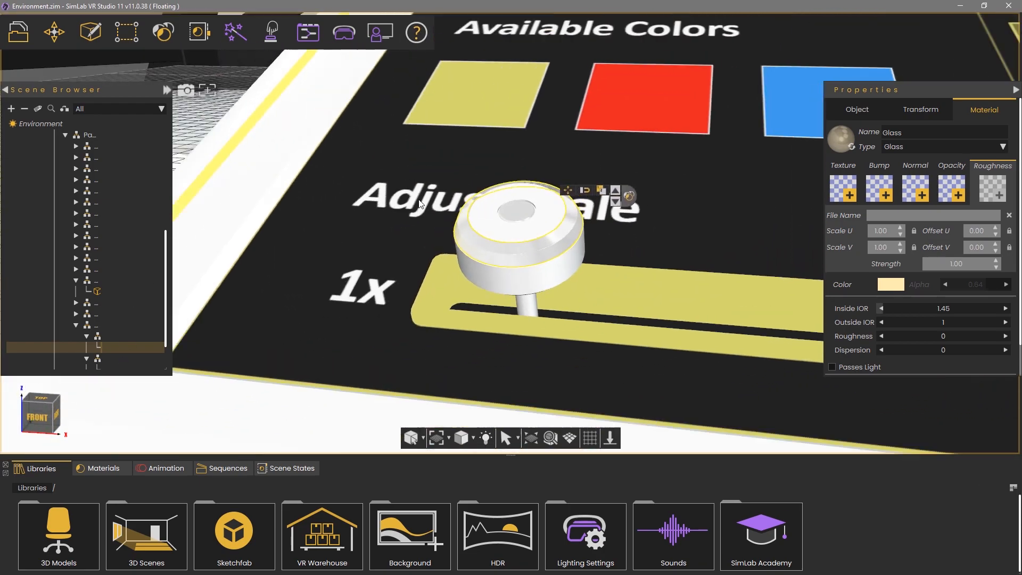
pyautogui.scroll(-10, 419, 204)
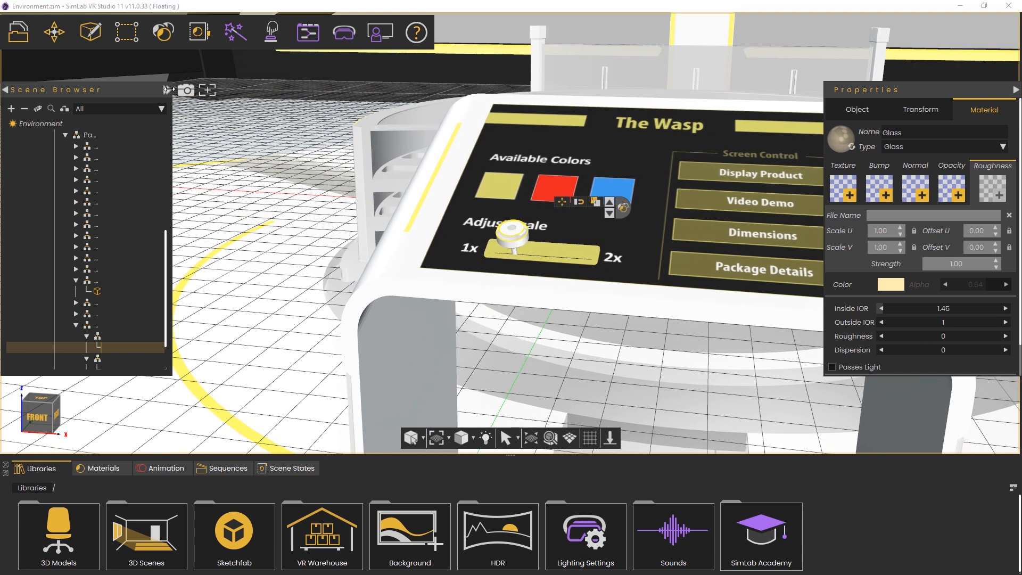
# Widen the Scene Browser and step through pCylinder25, Stick, Red, Orange, Dimensions1 and pCylinder26 up to Panel
pyautogui.moveTo(171, 91); pyautogui.dragTo(231, 93)
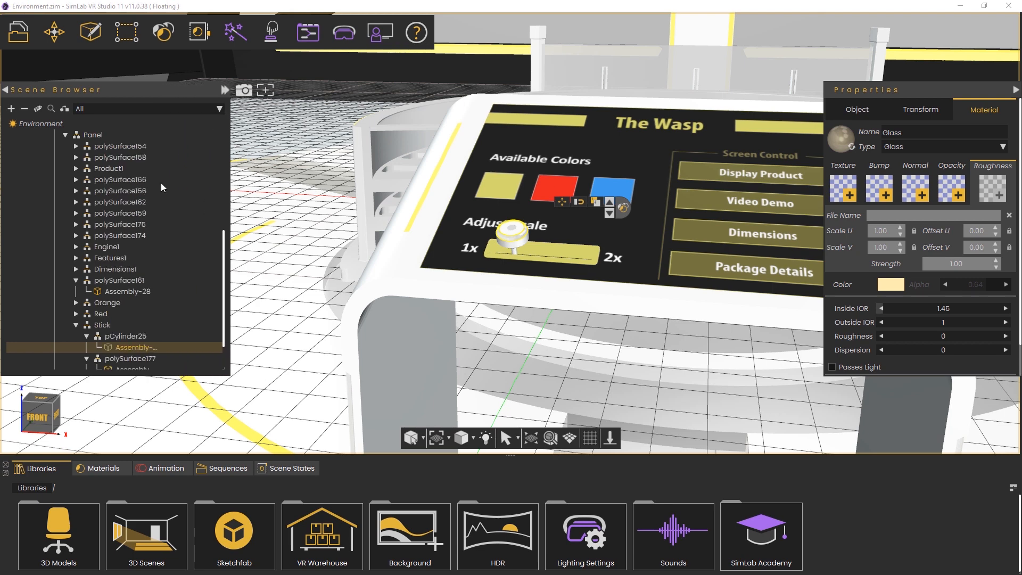
pyautogui.scroll(6, 119, 215)
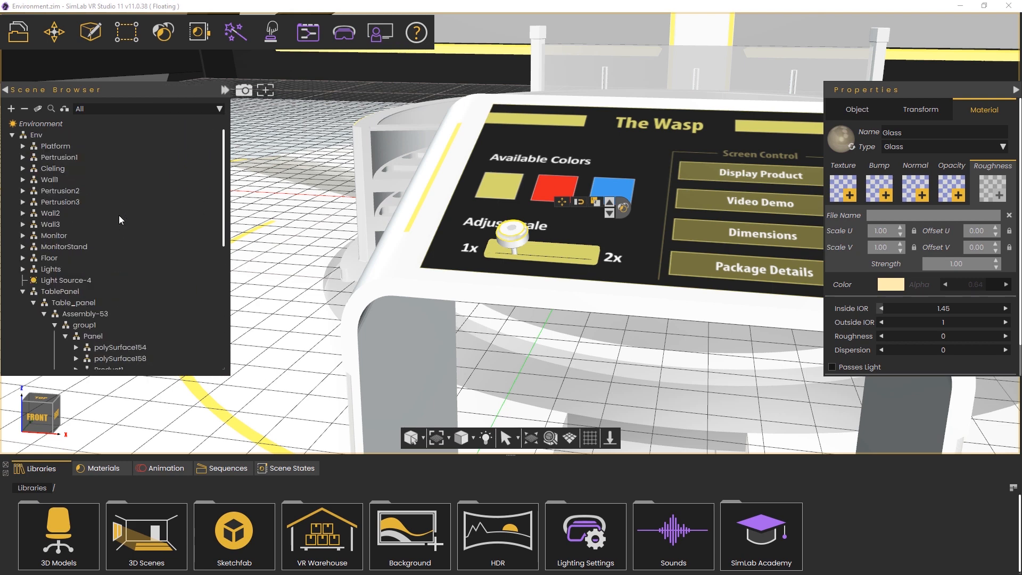
pyautogui.scroll(-8, 119, 215)
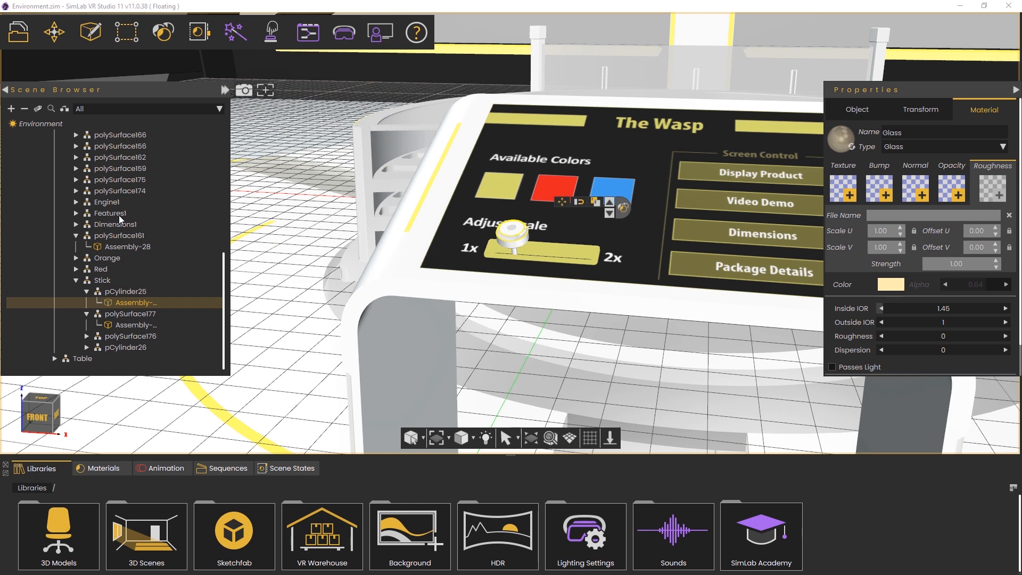
pyautogui.click(114, 292)
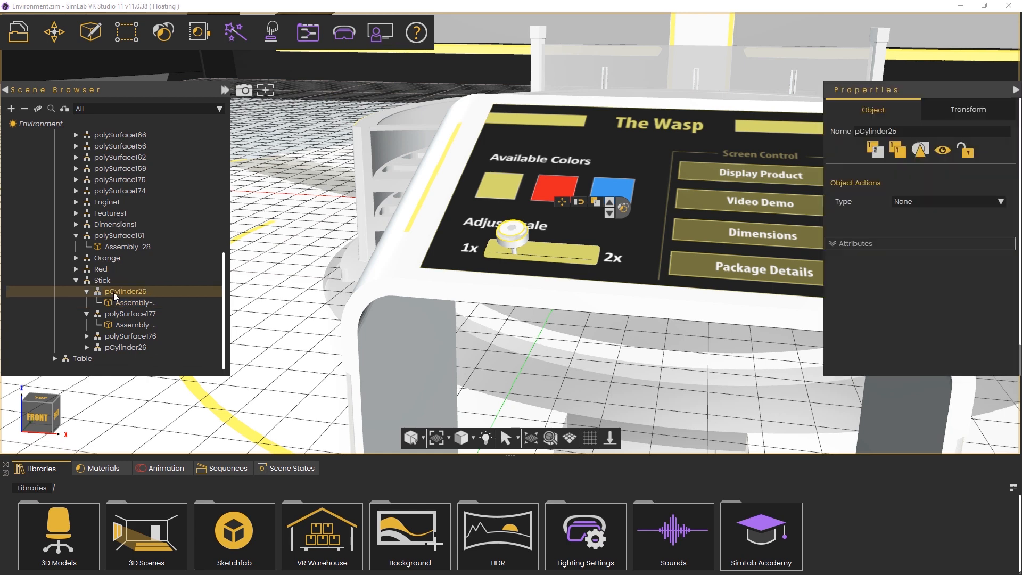
pyautogui.click(97, 280)
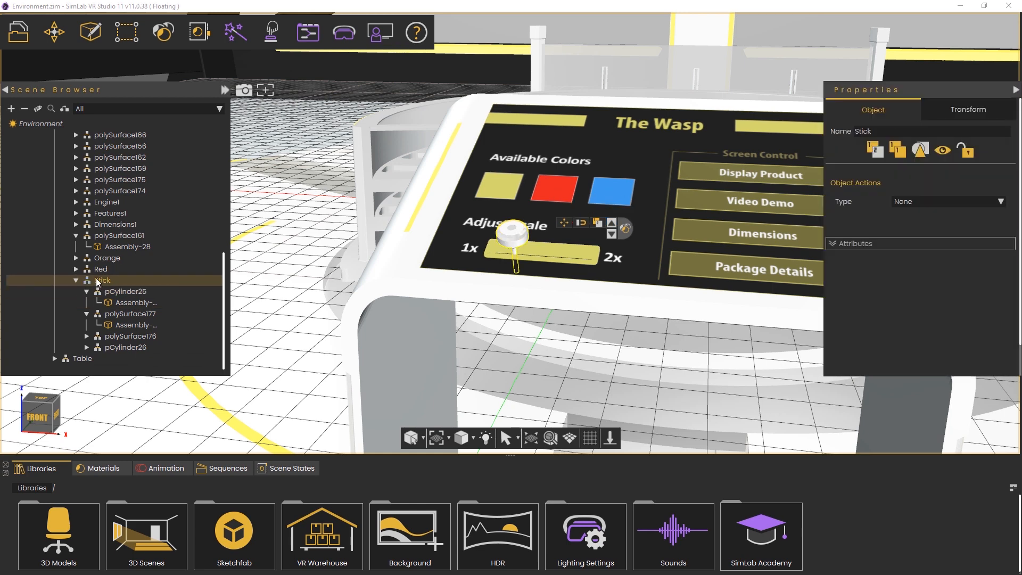
pyautogui.click(97, 270)
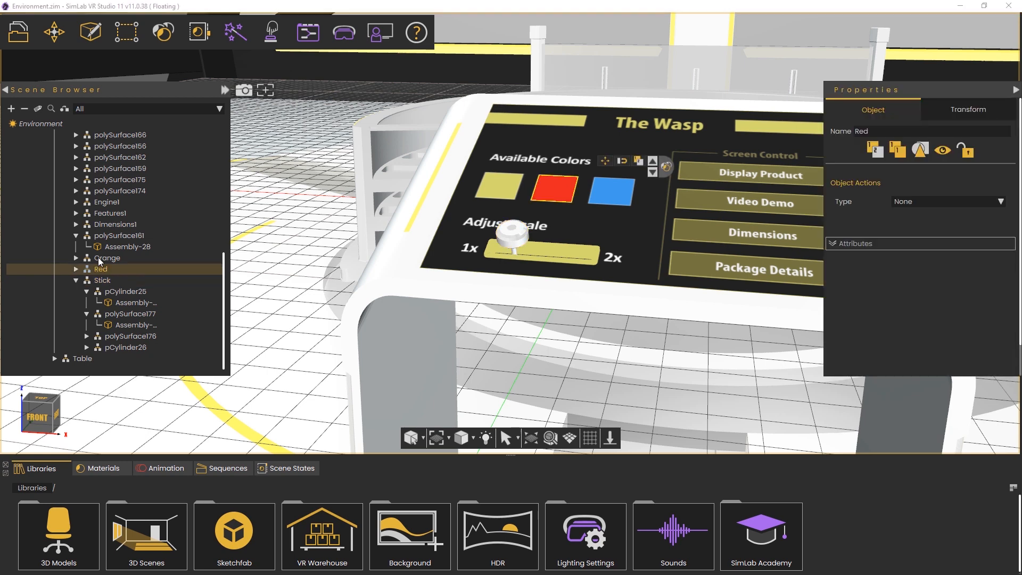
pyautogui.click(99, 259)
pyautogui.click(103, 237)
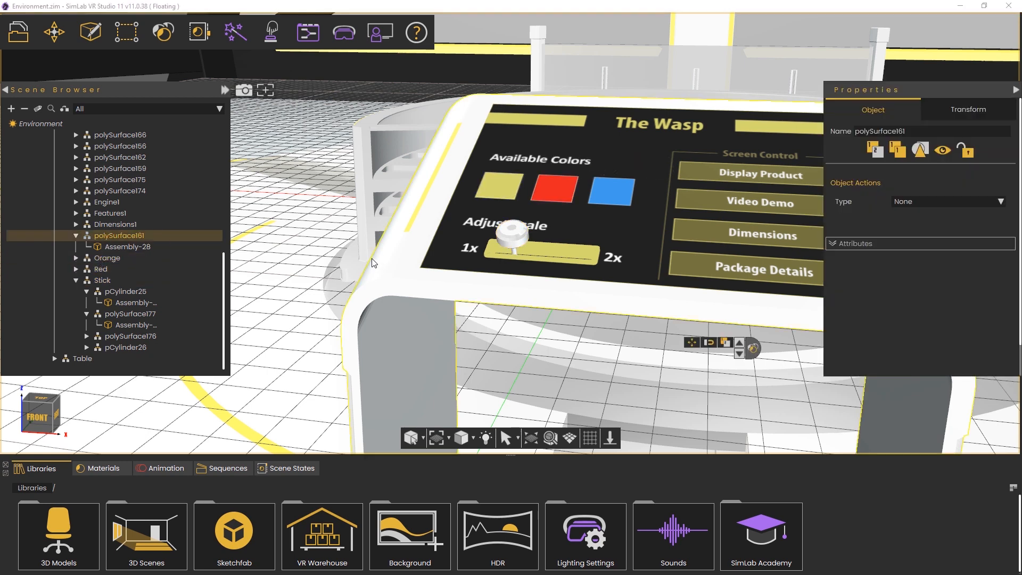
pyautogui.click(135, 225)
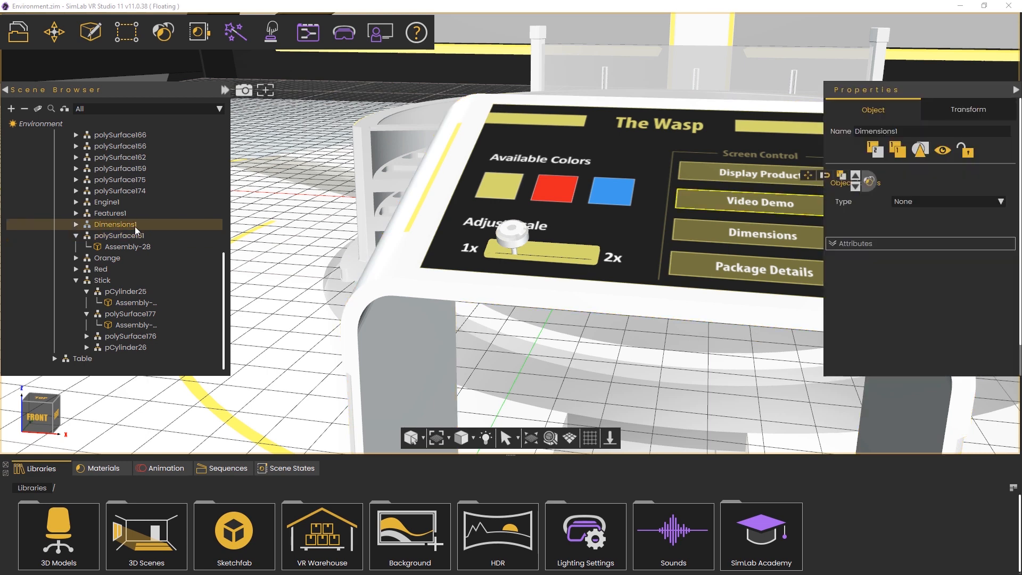
pyautogui.click(114, 347)
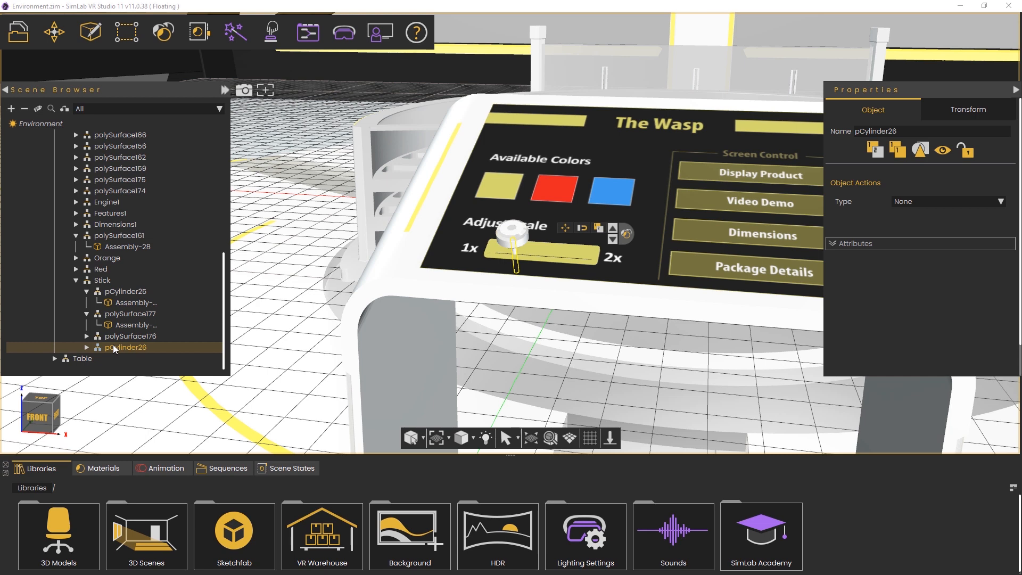
pyautogui.click(612, 231)
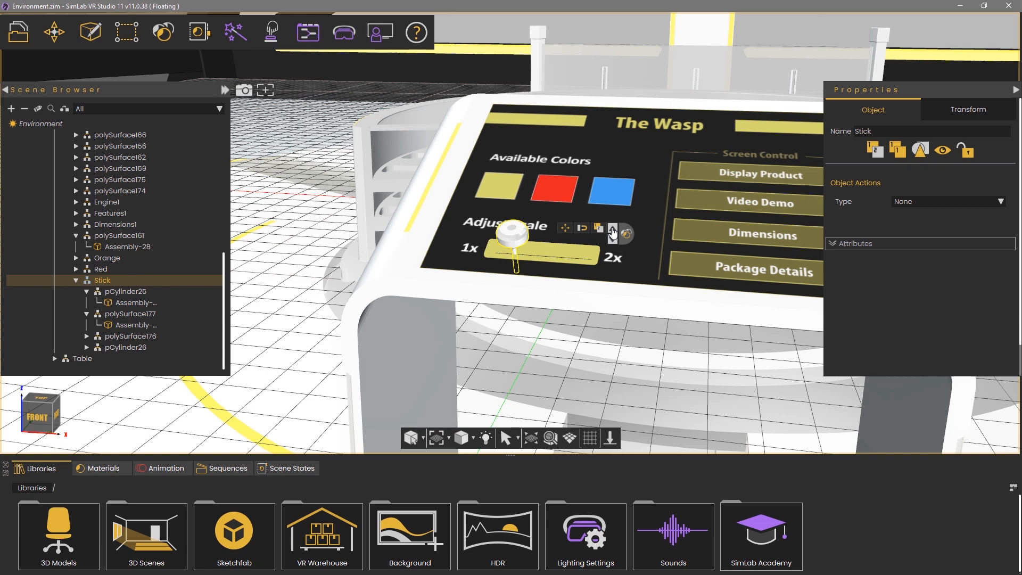
pyautogui.click(612, 231)
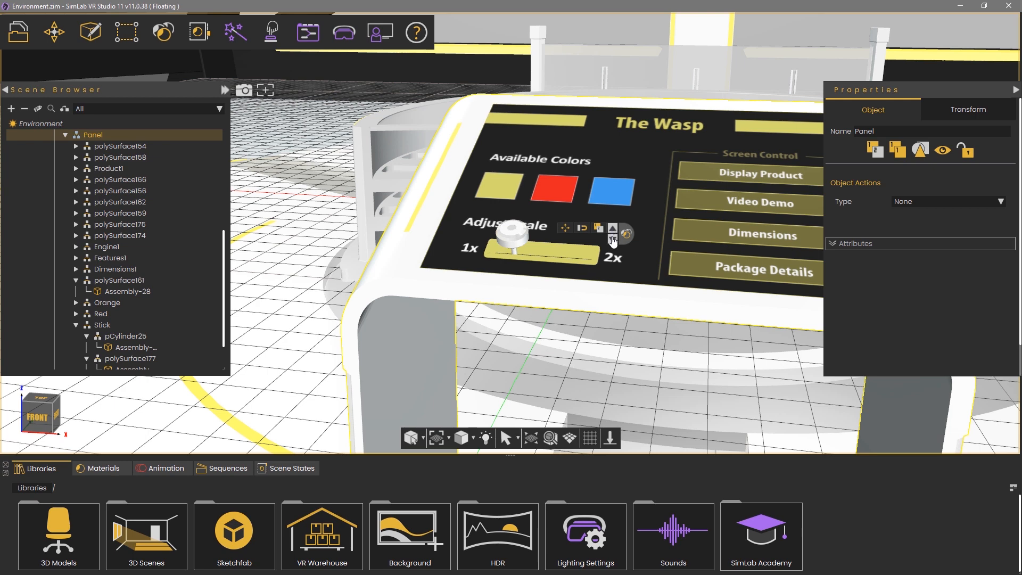
# Reselect pCylinder26, step up through Stick to the Panel group, and show its move axes
pyautogui.click(613, 240)
pyautogui.click(612, 241)
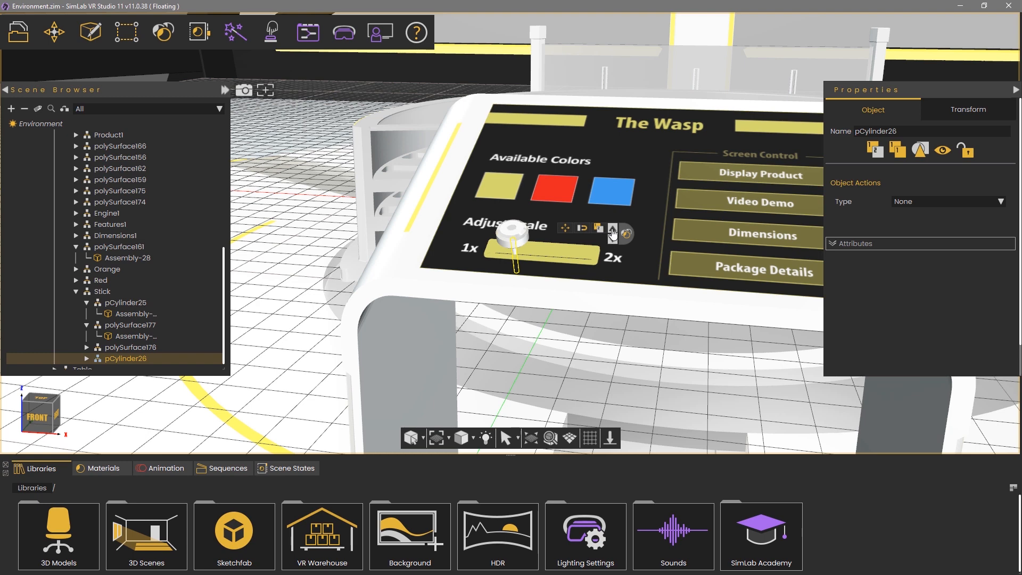
pyautogui.click(613, 233)
pyautogui.click(613, 233)
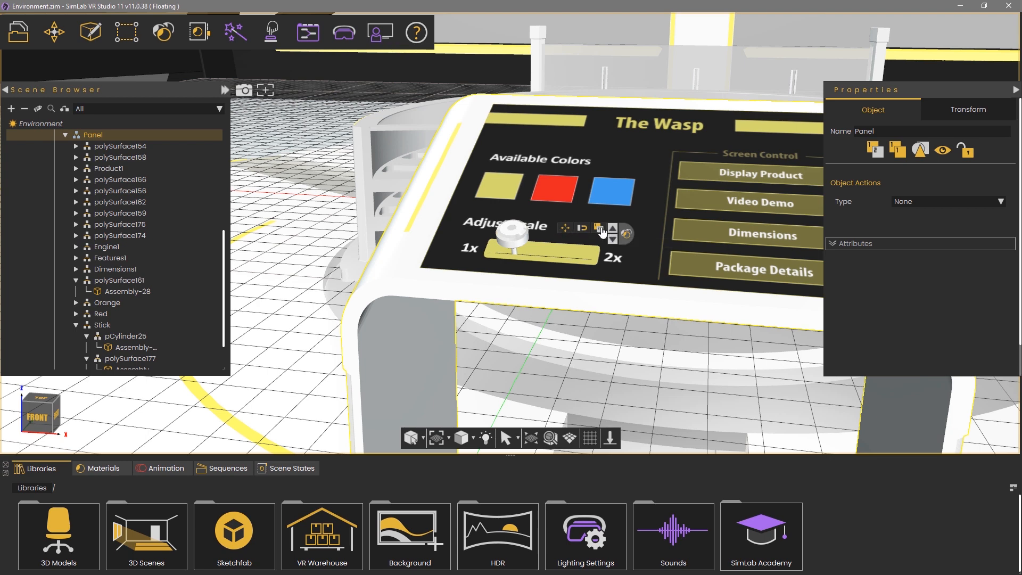
pyautogui.click(565, 229)
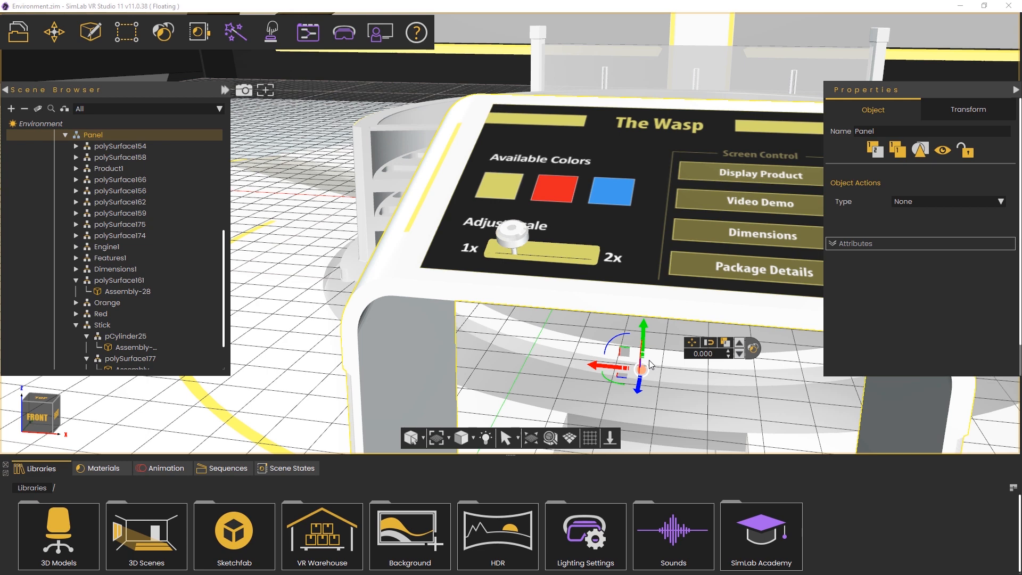
# Shift the Panel slightly along the X, Z and vertical axes and within a plane
pyautogui.moveTo(628, 234); pyautogui.dragTo(662, 312, button='middle')
pyautogui.scroll(-3, 659, 239)
pyautogui.scroll(-4, 657, 213)
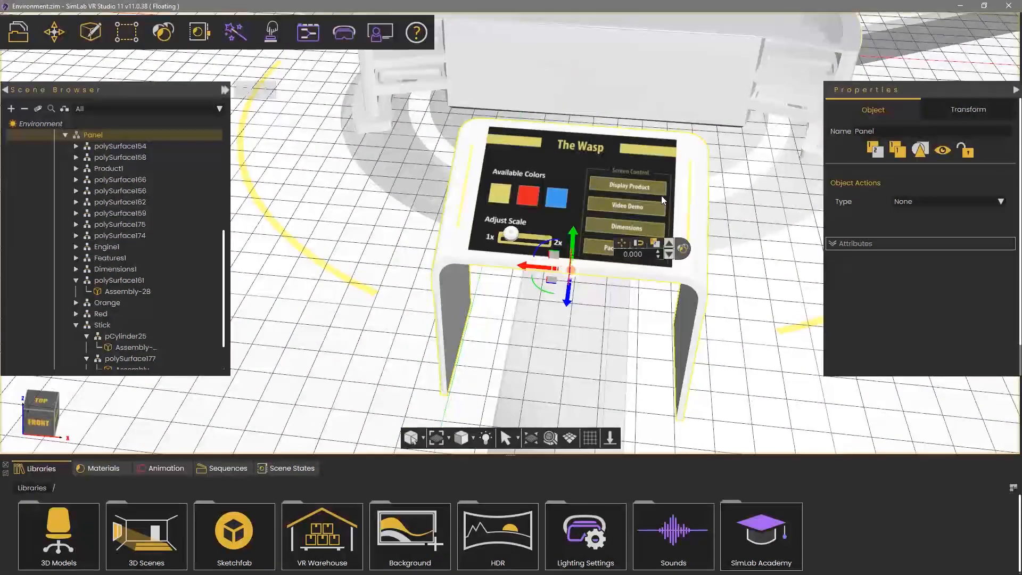
pyautogui.moveTo(525, 267); pyautogui.dragTo(497, 267)
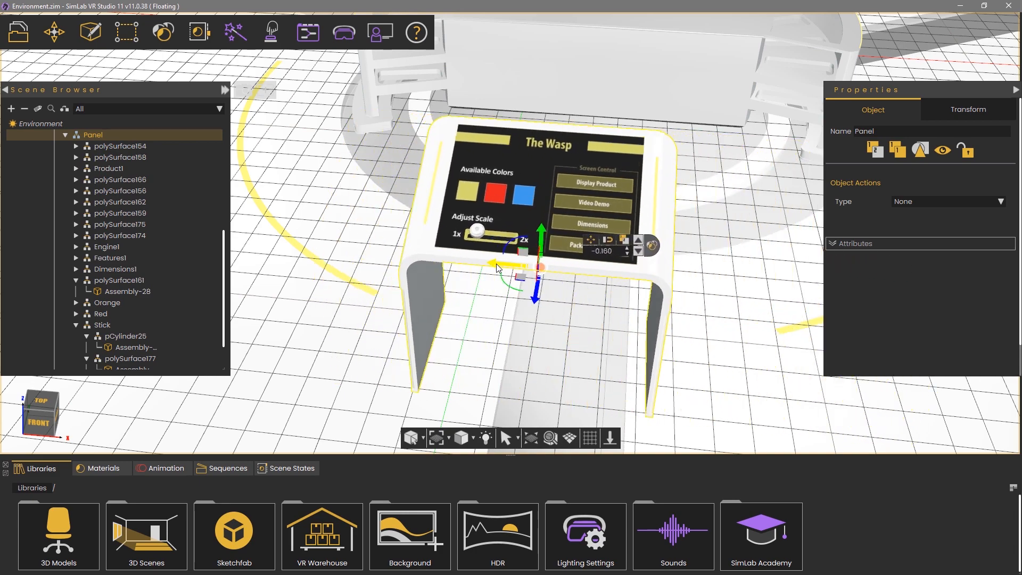
pyautogui.moveTo(734, 281); pyautogui.dragTo(458, 280, button='middle')
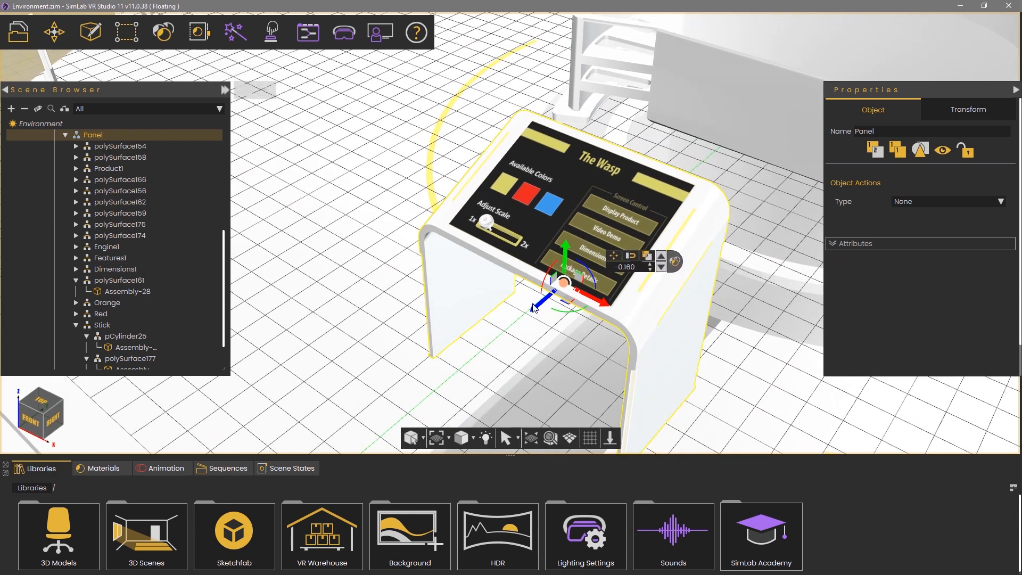
pyautogui.moveTo(534, 308); pyautogui.dragTo(499, 337)
pyautogui.moveTo(521, 285)
pyautogui.mouseDown()
pyautogui.moveTo(517, 100)
pyautogui.moveTo(531, 291)
pyautogui.moveTo(529, 141)
pyautogui.moveTo(514, 302)
pyautogui.mouseUp()
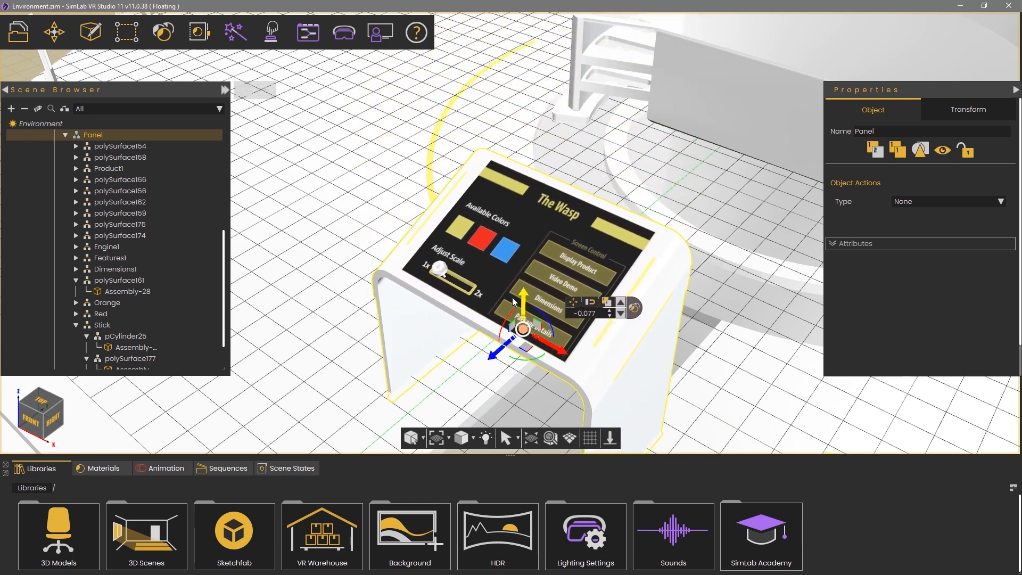
pyautogui.moveTo(513, 302); pyautogui.dragTo(513, 278)
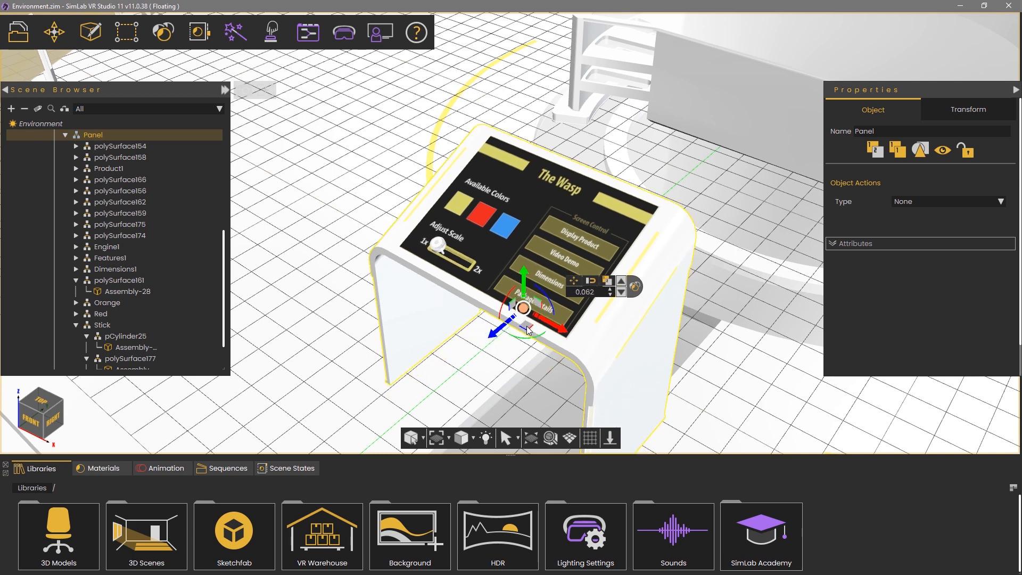
pyautogui.moveTo(528, 330); pyautogui.dragTo(426, 321)
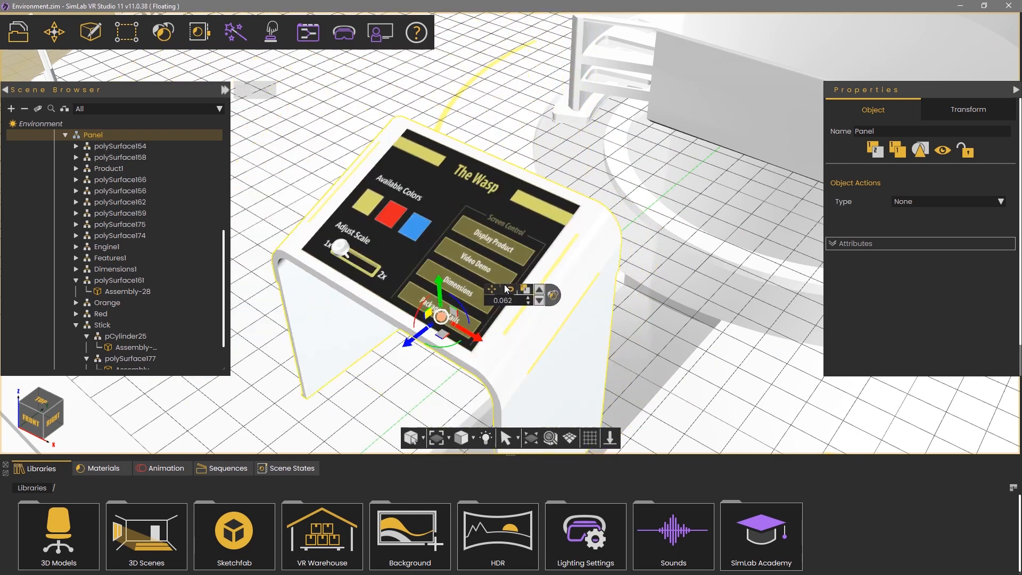
pyautogui.moveTo(504, 289); pyautogui.dragTo(587, 207)
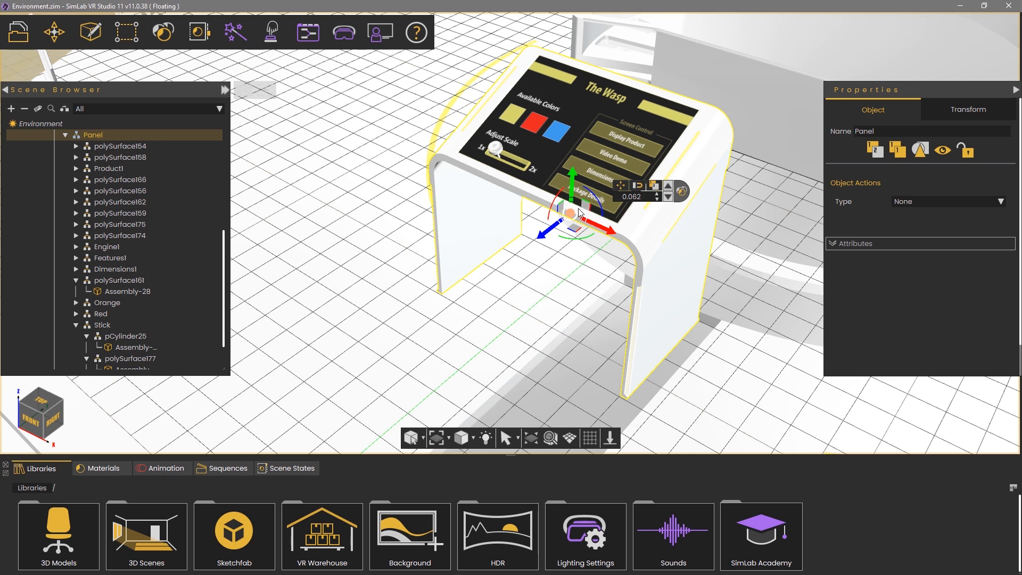
# Tilt the Panel about its X axis to roughly 20.9 degrees and select the angle value
pyautogui.moveTo(572, 213); pyautogui.dragTo(565, 211)
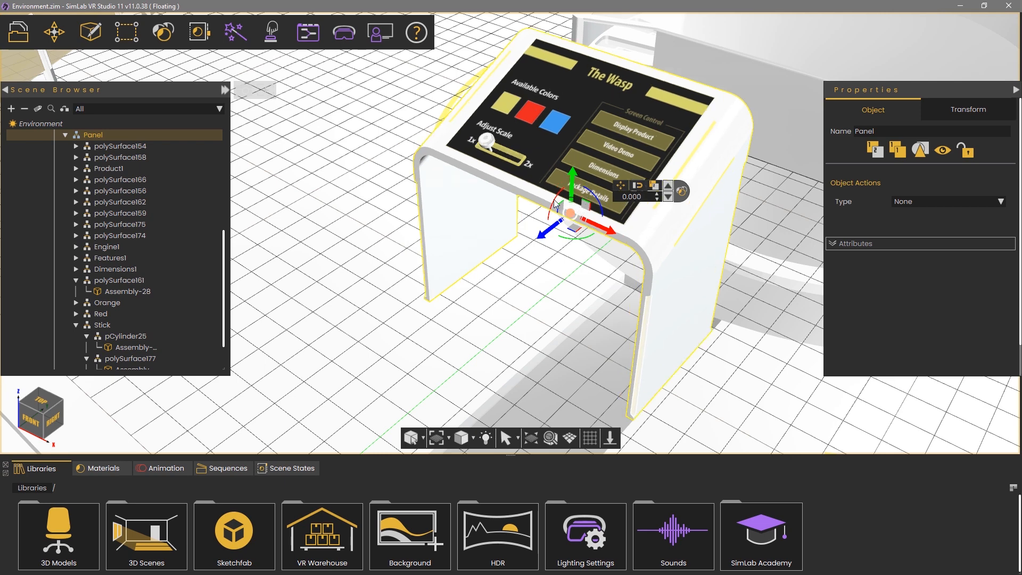
pyautogui.moveTo(556, 205)
pyautogui.mouseDown()
pyautogui.moveTo(532, 273)
pyautogui.moveTo(569, 141)
pyautogui.moveTo(519, 263)
pyautogui.moveTo(547, 179)
pyautogui.moveTo(542, 209)
pyautogui.mouseUp()
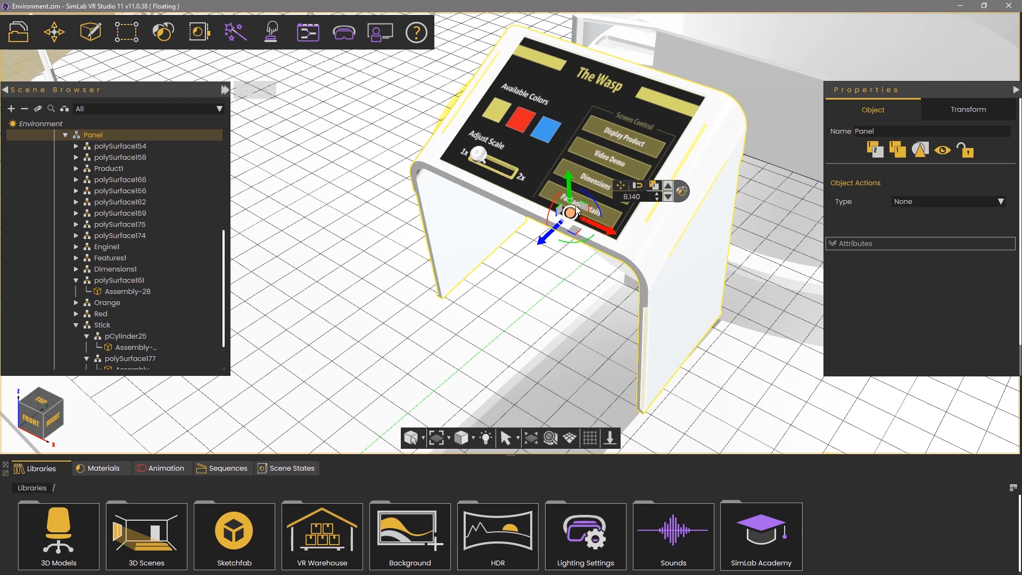
pyautogui.moveTo(554, 214); pyautogui.dragTo(550, 222)
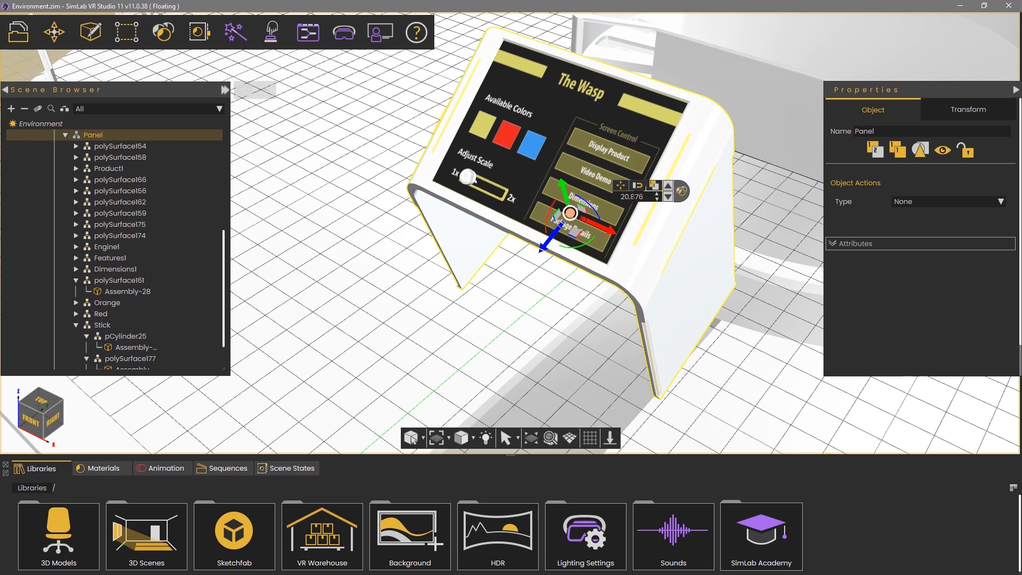
pyautogui.moveTo(646, 196); pyautogui.dragTo(582, 202)
# Rotate the Panel to 45 degrees, then reset its rotation to 0
pyautogui.write('45')
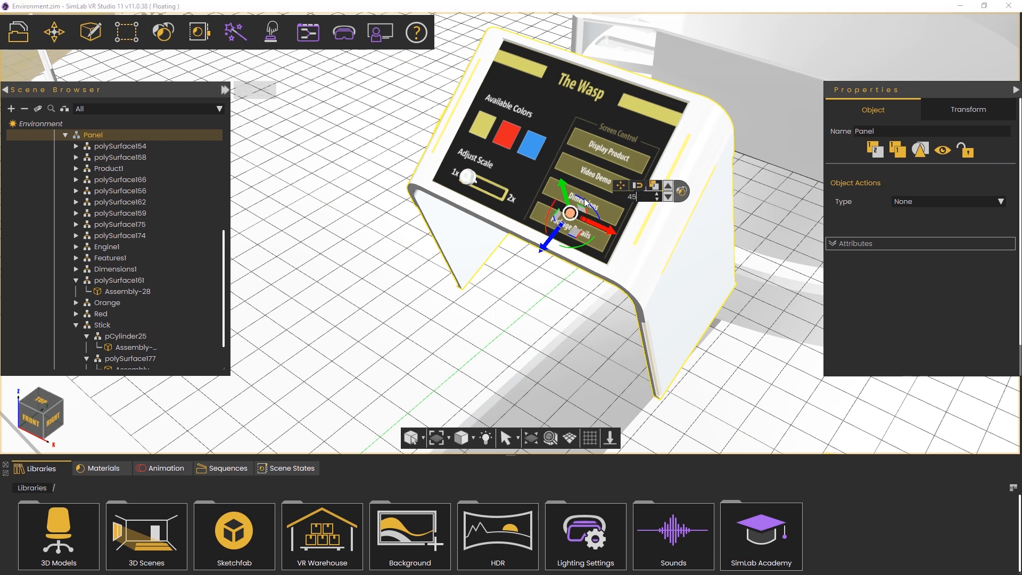
pyautogui.press('Return')
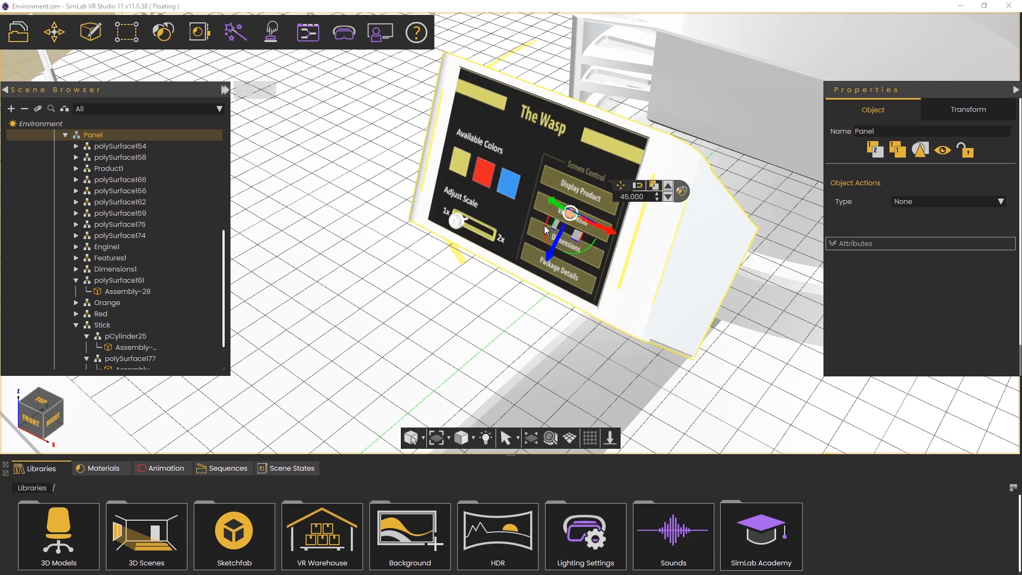
pyautogui.moveTo(544, 226); pyautogui.dragTo(552, 202)
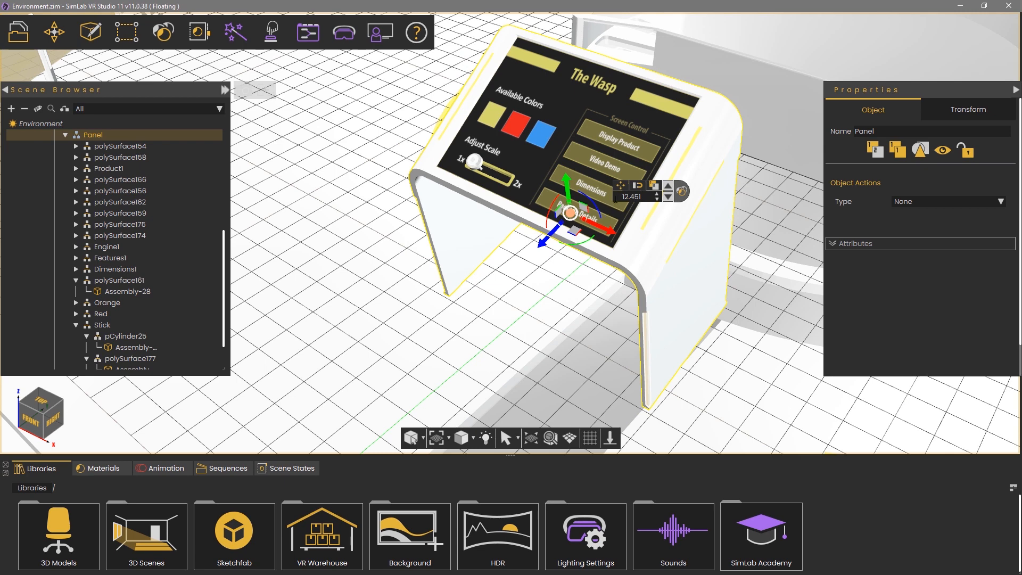
pyautogui.doubleClick(631, 196)
pyautogui.write('0')
pyautogui.press('Return')
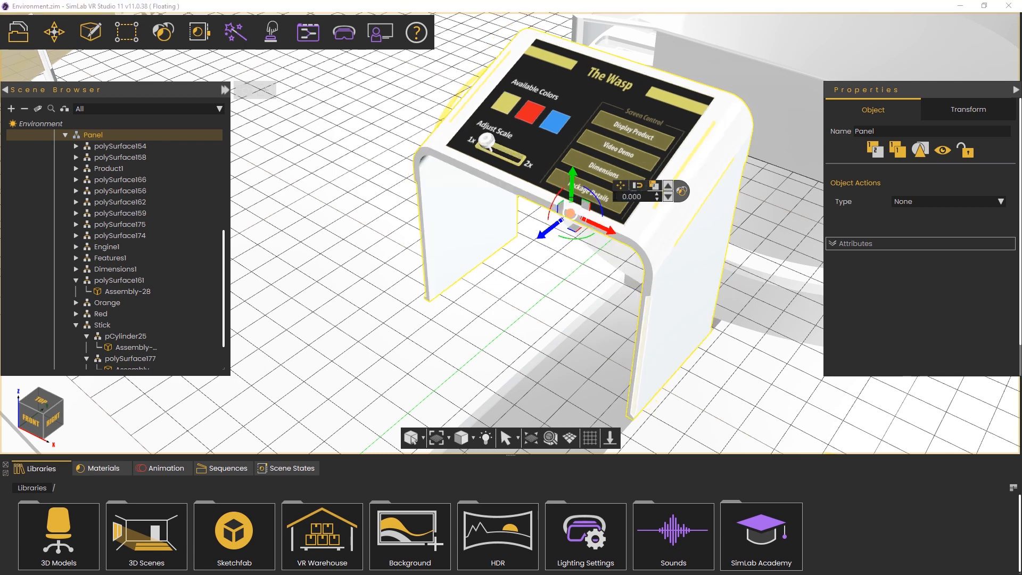
# Try a 90 degree rotation on the Panel, then return it flat at 0 degrees
pyautogui.moveTo(593, 193); pyautogui.dragTo(604, 202)
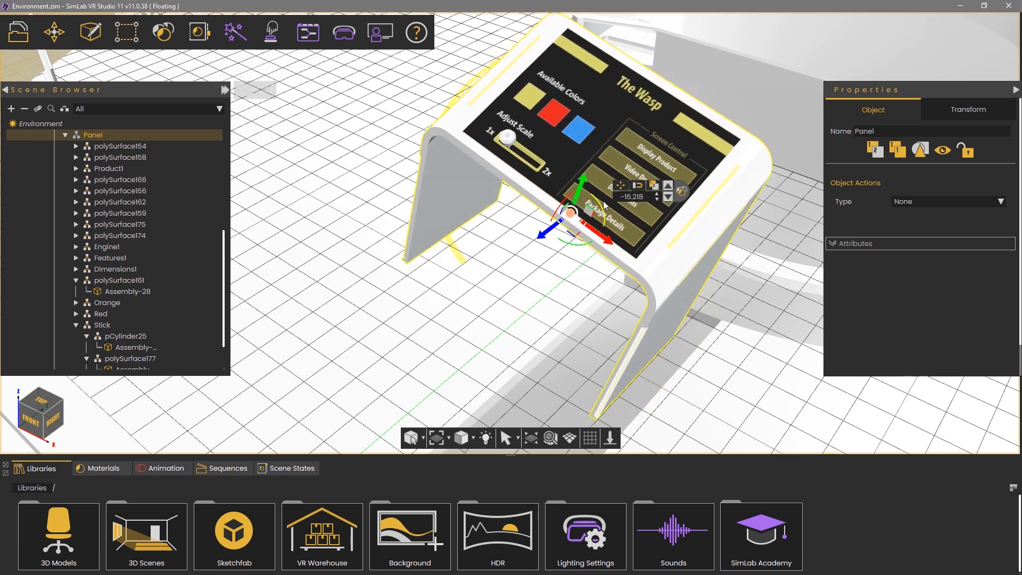
pyautogui.doubleClick(628, 196)
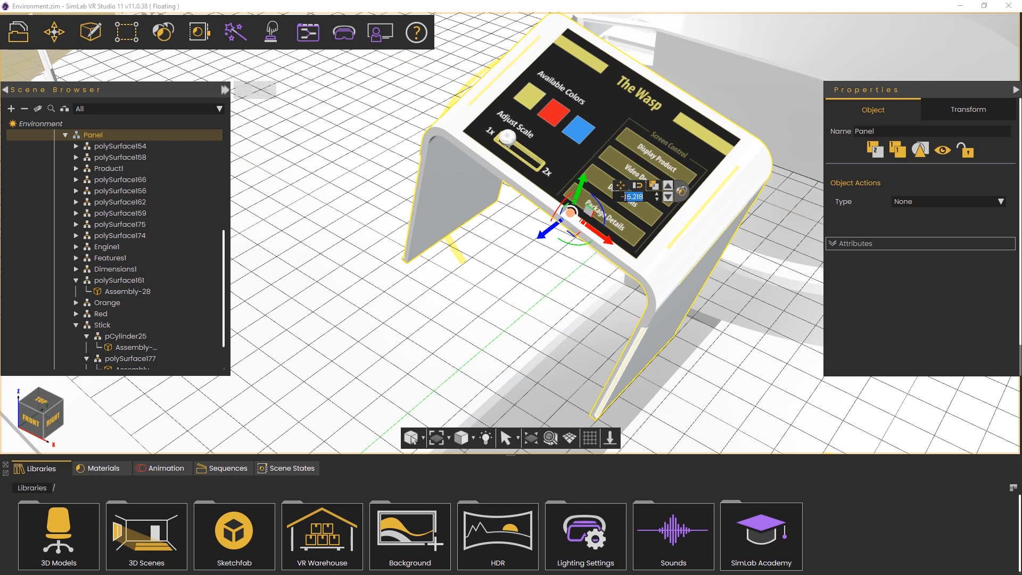
pyautogui.write('90')
pyautogui.press('Return')
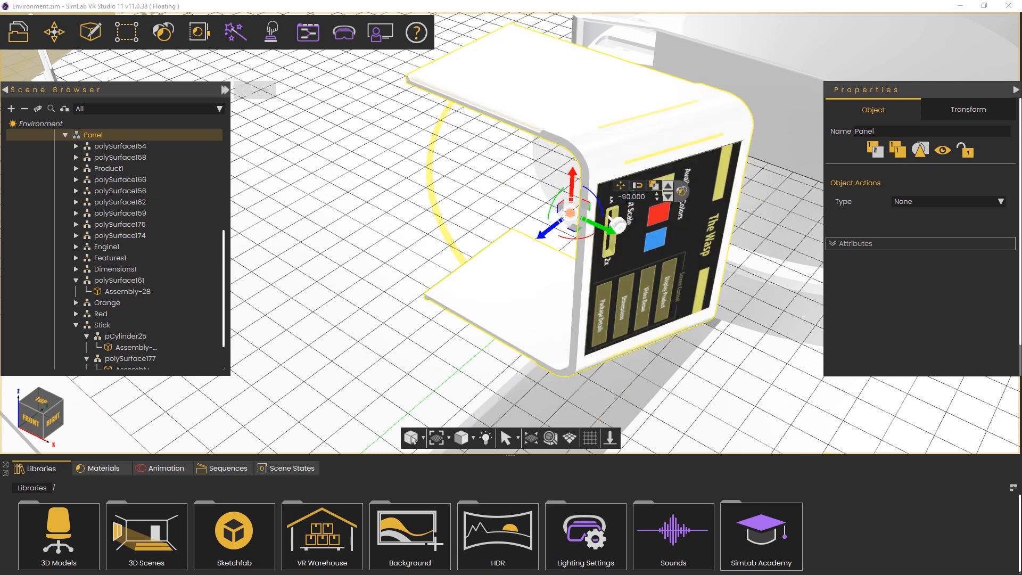
pyautogui.moveTo(598, 199); pyautogui.dragTo(580, 186)
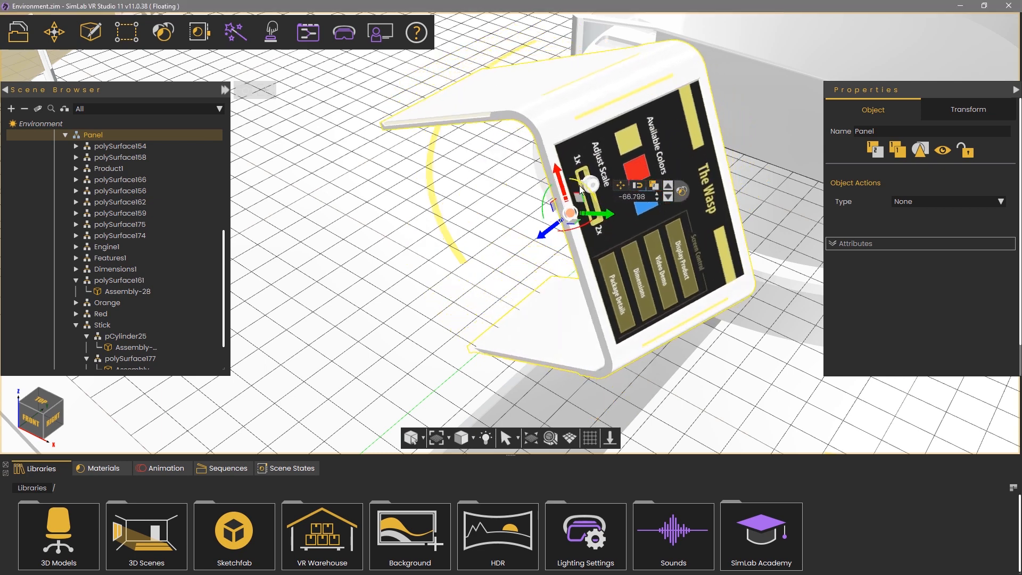
pyautogui.doubleClick(633, 197)
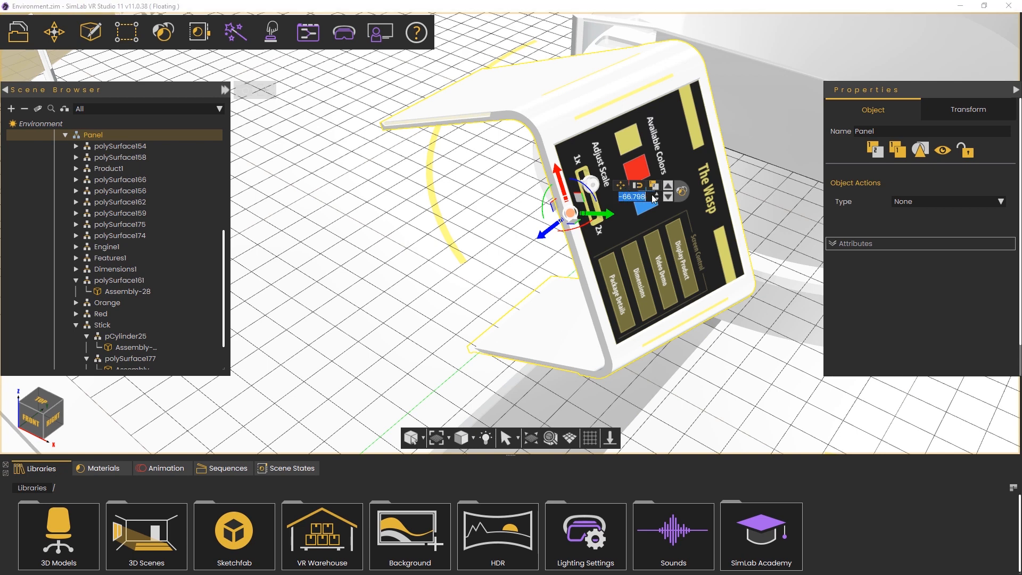
pyautogui.write('0')
pyautogui.press('Return')
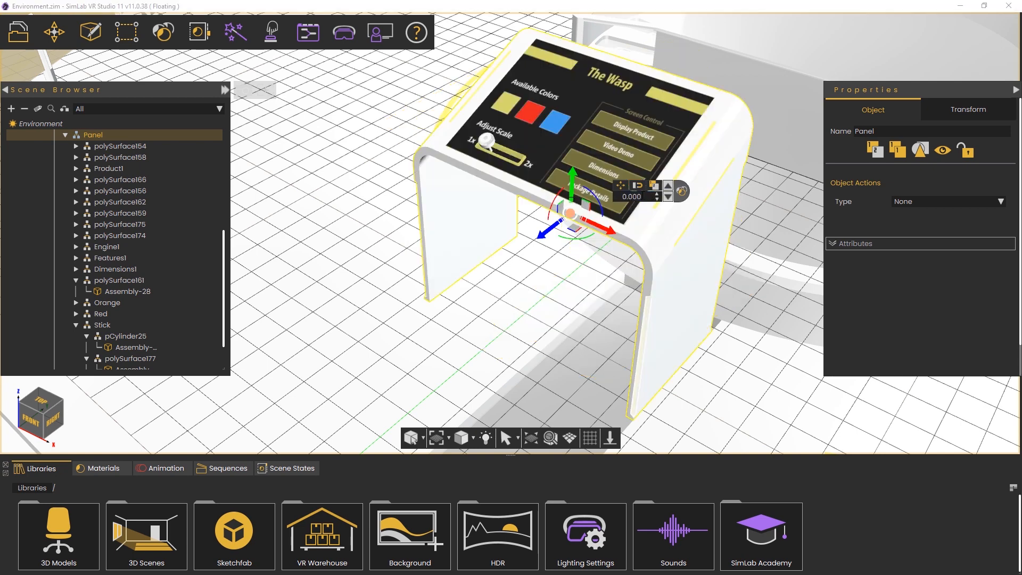
# Offset the Panel by 0.5 and 1.0, slide it vertically, then reset the offset to 0
pyautogui.moveTo(528, 248); pyautogui.dragTo(499, 269)
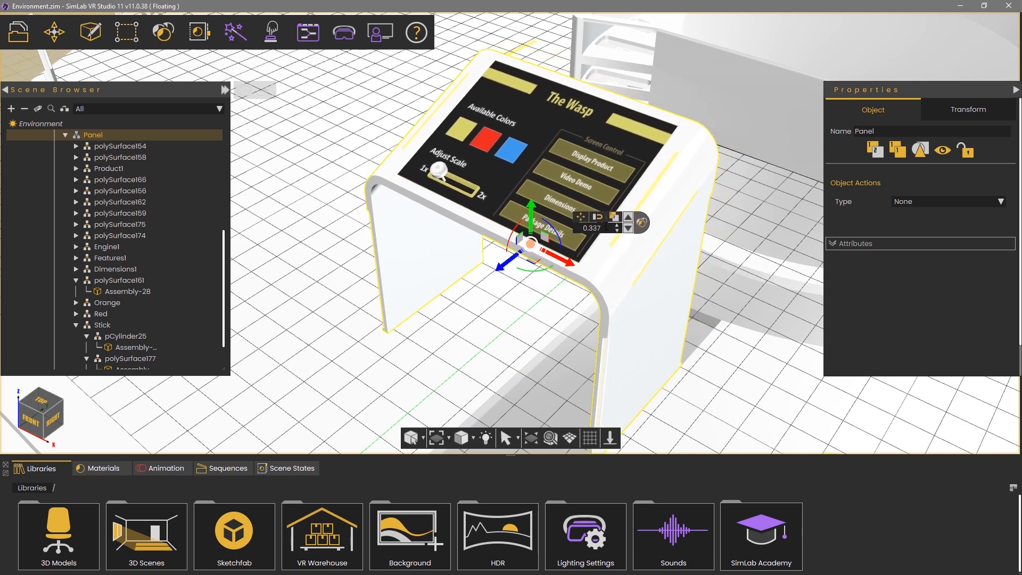
pyautogui.moveTo(606, 227); pyautogui.dragTo(575, 229)
pyautogui.write('.5')
pyautogui.press('Return')
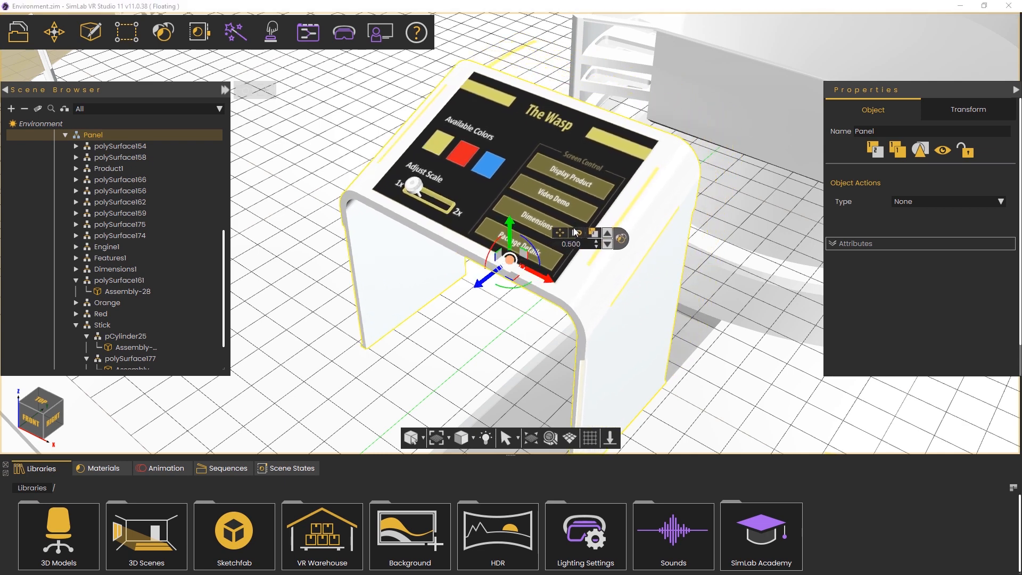
pyautogui.moveTo(582, 244); pyautogui.dragTo(536, 245)
pyautogui.write('1')
pyautogui.press('Return')
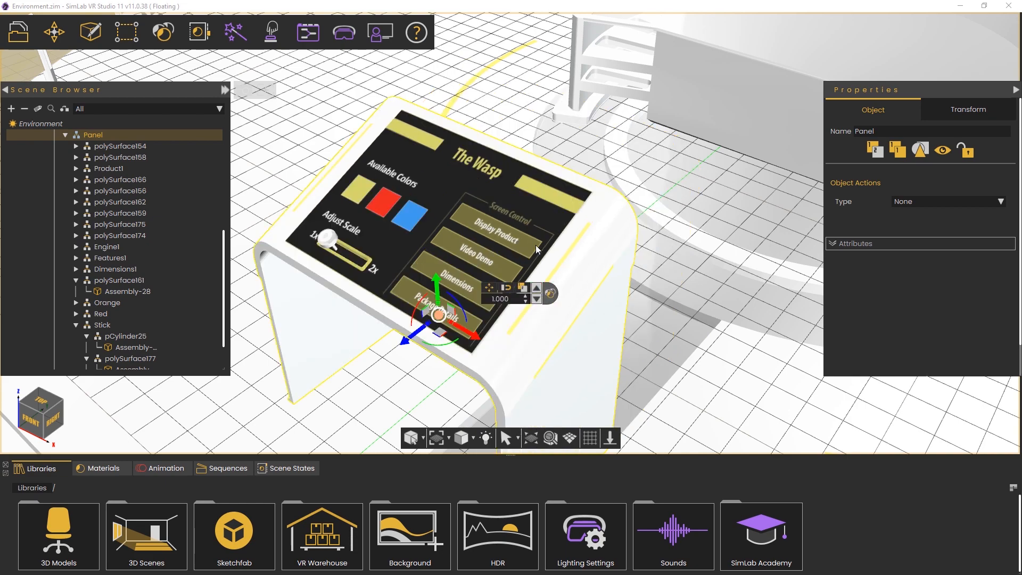
pyautogui.moveTo(417, 330); pyautogui.dragTo(439, 315, button='middle')
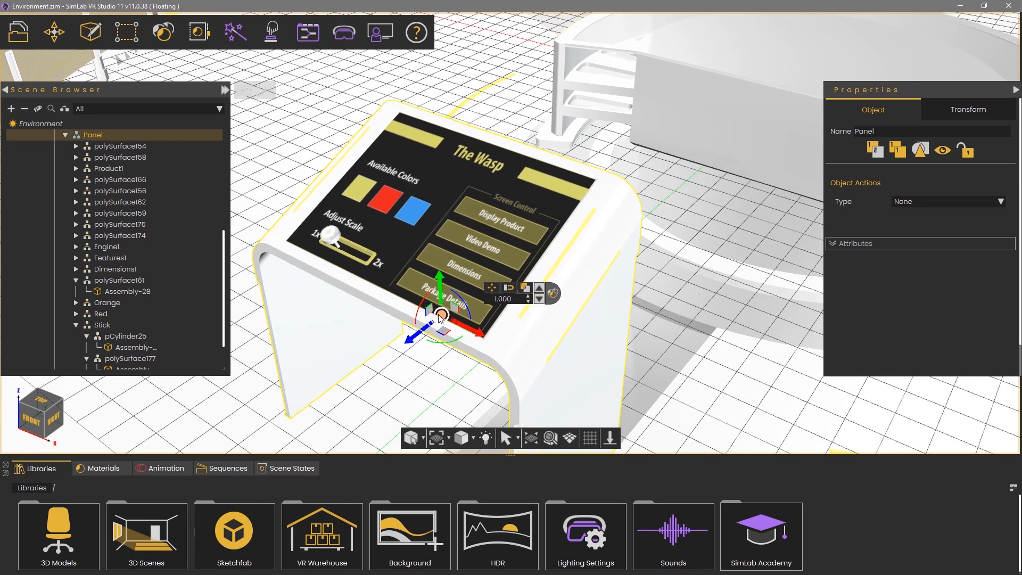
pyautogui.moveTo(431, 327); pyautogui.dragTo(614, 197)
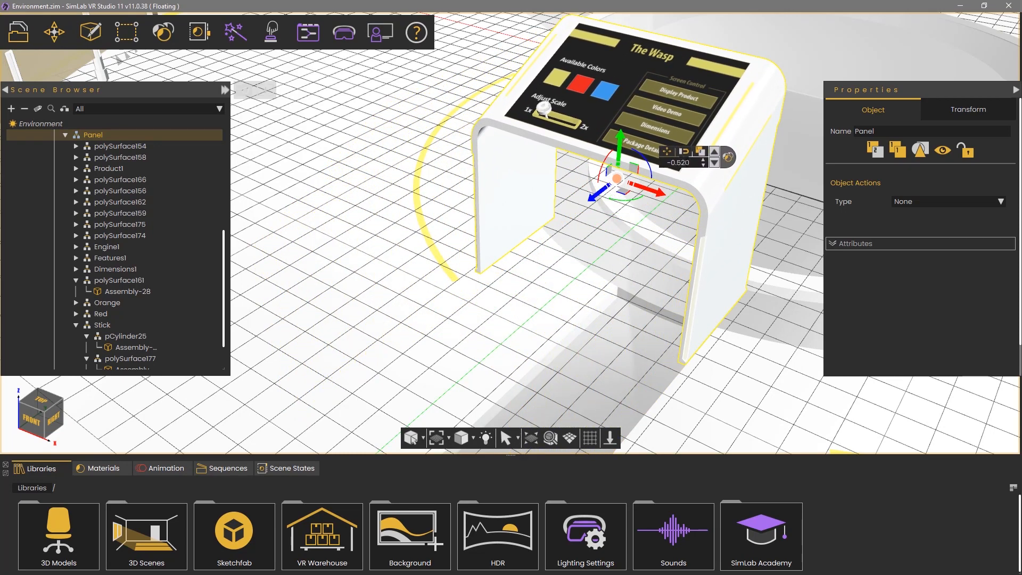
pyautogui.doubleClick(684, 163)
pyautogui.write('0')
pyautogui.press('Return')
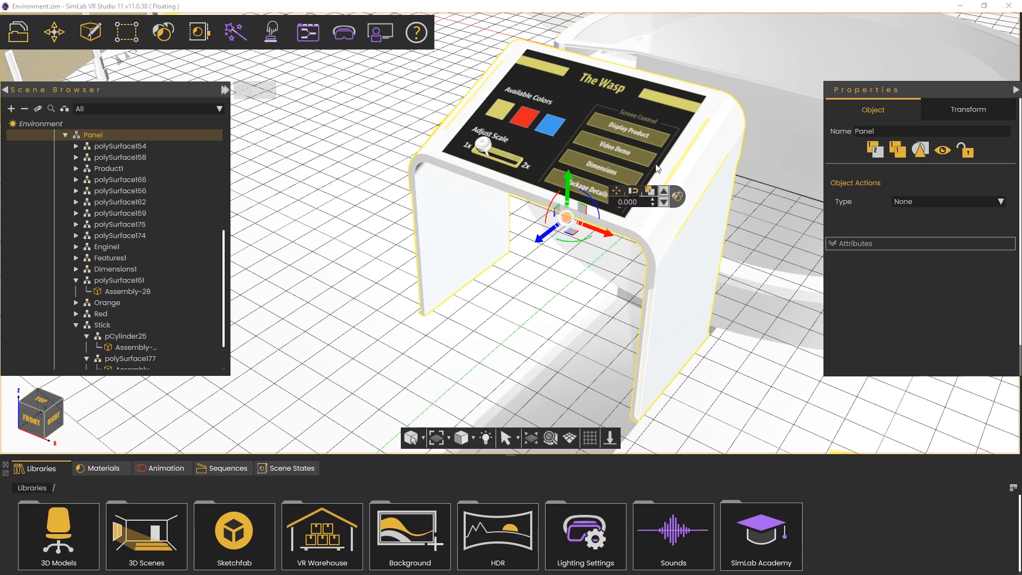
# Scale the Panel to 2, then 0.2, then restore it to scale 1
pyautogui.moveTo(401, 199); pyautogui.dragTo(919, 208, button='middle')
pyautogui.moveTo(687, 258); pyautogui.dragTo(794, 290, button='middle')
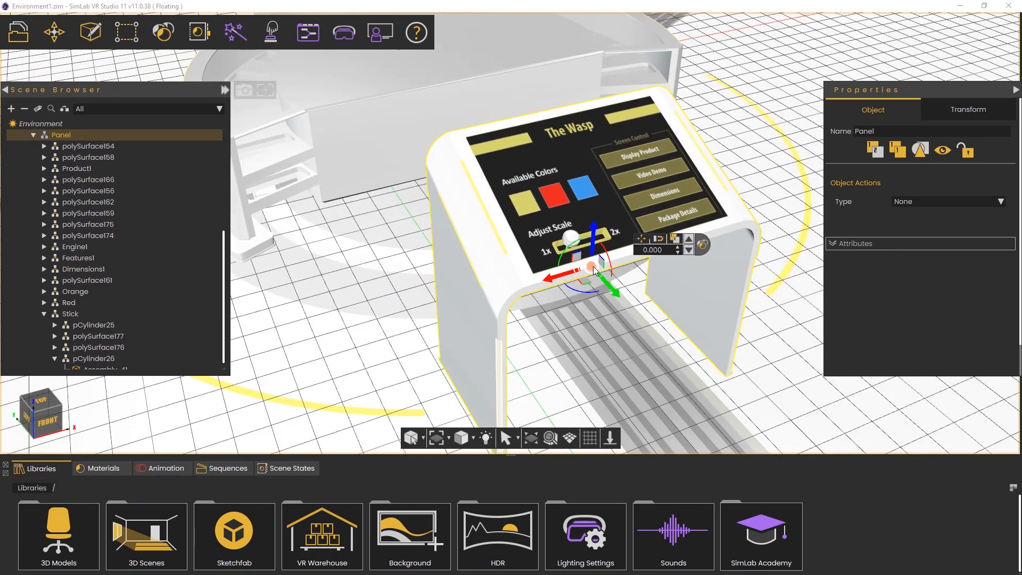
pyautogui.scroll(5, 592, 266)
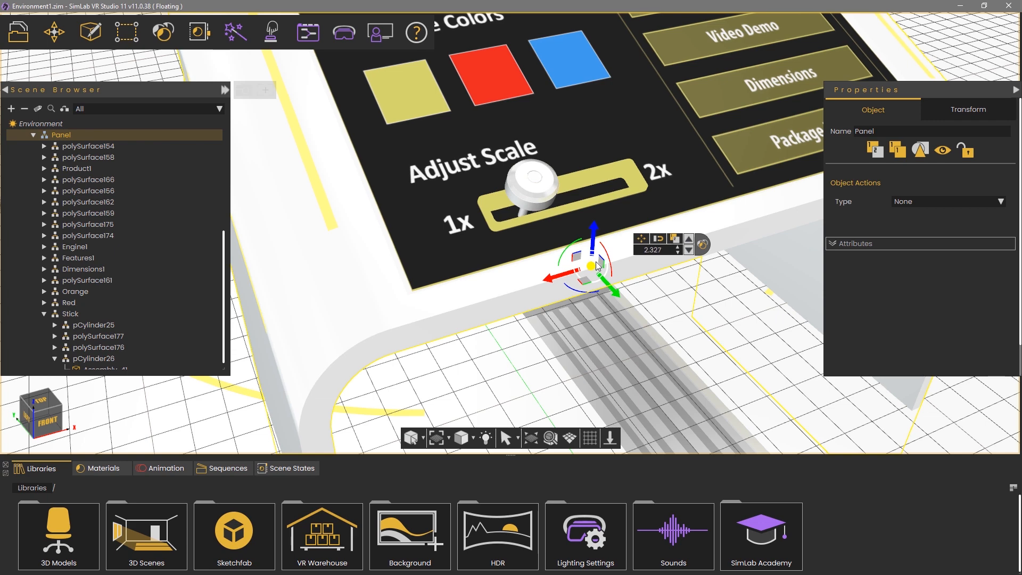
pyautogui.click(653, 249)
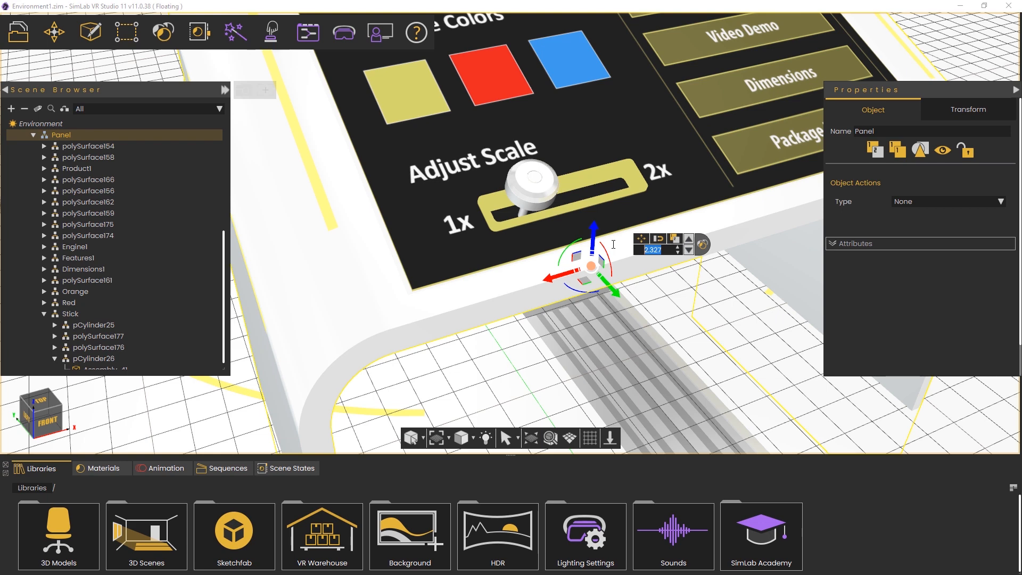
pyautogui.write('2')
pyautogui.press('Return')
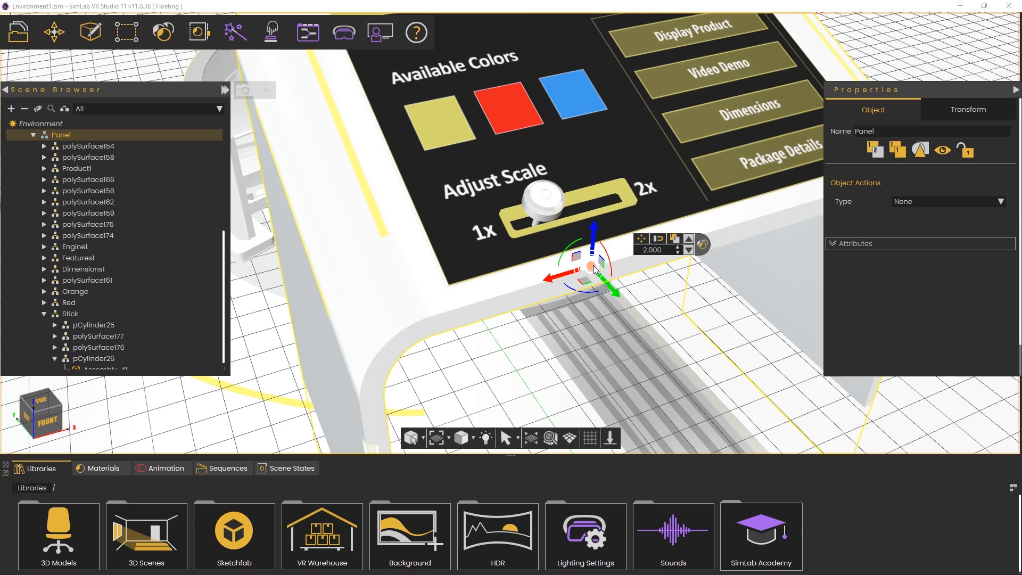
pyautogui.moveTo(593, 265); pyautogui.dragTo(544, 300)
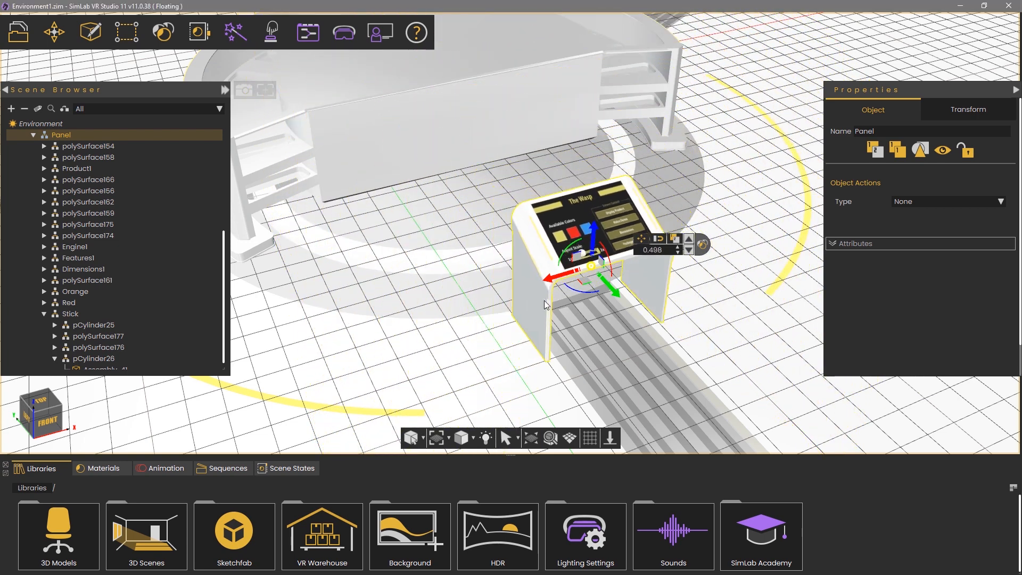
pyautogui.moveTo(665, 249); pyautogui.dragTo(624, 249)
pyautogui.write('0.2')
pyautogui.press('Return')
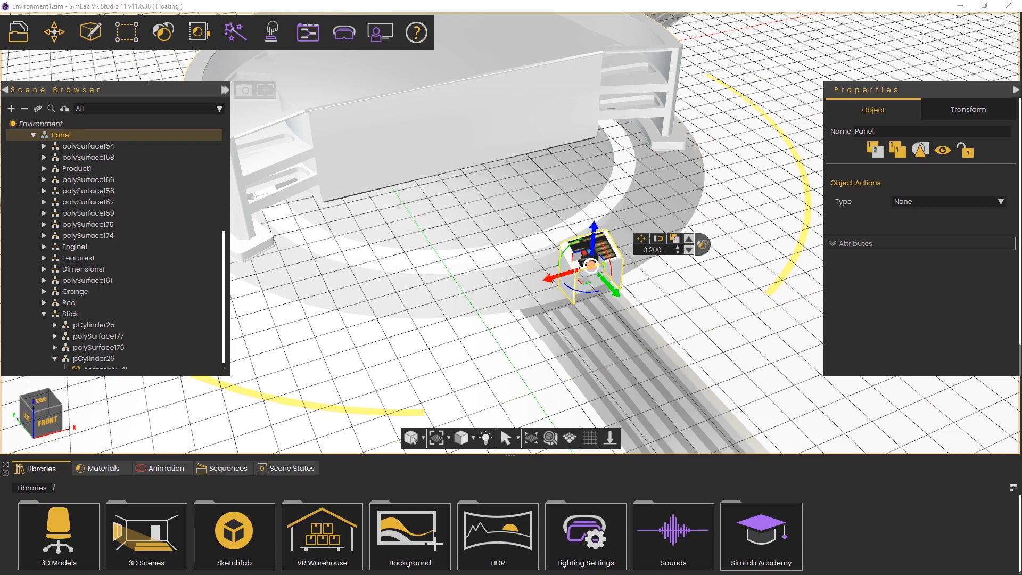
pyautogui.moveTo(665, 250); pyautogui.dragTo(578, 247)
pyautogui.write('1')
pyautogui.press('Return')
# Zoom out over the whole platform and switch the viewport to lit shading
pyautogui.moveTo(660, 289); pyautogui.dragTo(660, 224, button='right')
pyautogui.moveTo(671, 206); pyautogui.dragTo(636, 267, button='middle')
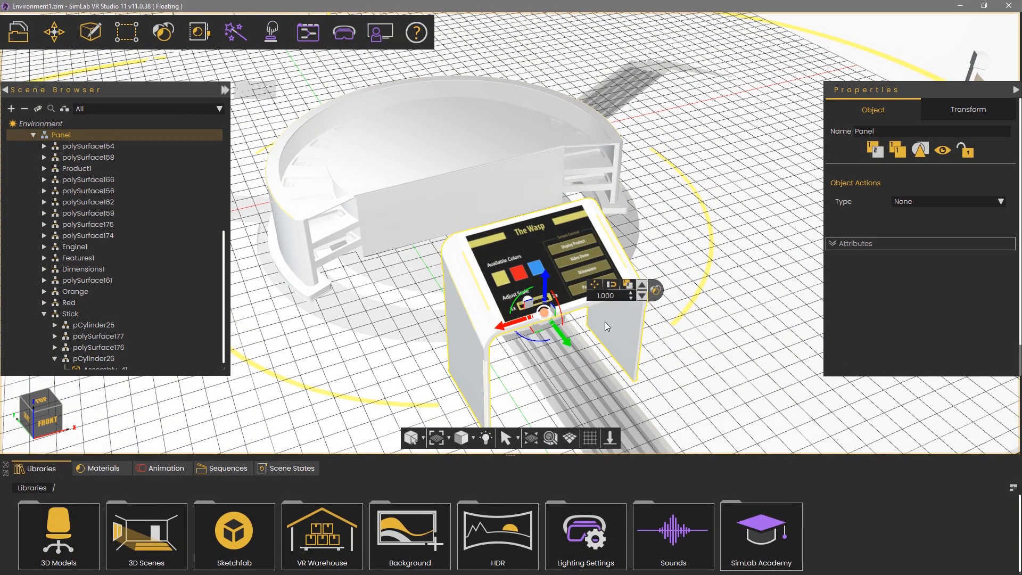
pyautogui.click(484, 443)
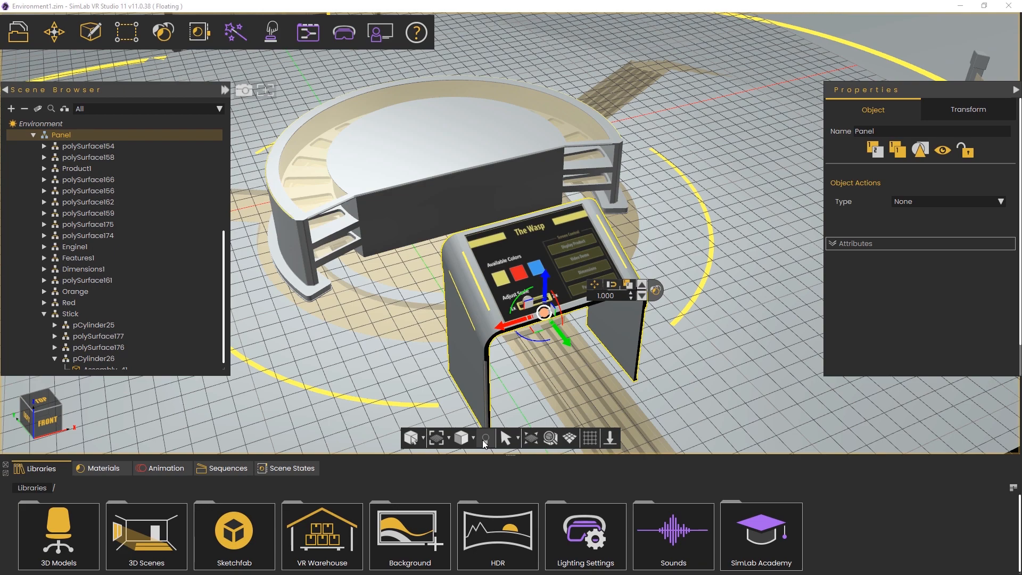
# Start a geometry import, browse the file-type filters, and select ToyCar_model.fbx in VR Platform
pyautogui.moveTo(637, 320); pyautogui.dragTo(570, 261, button='middle')
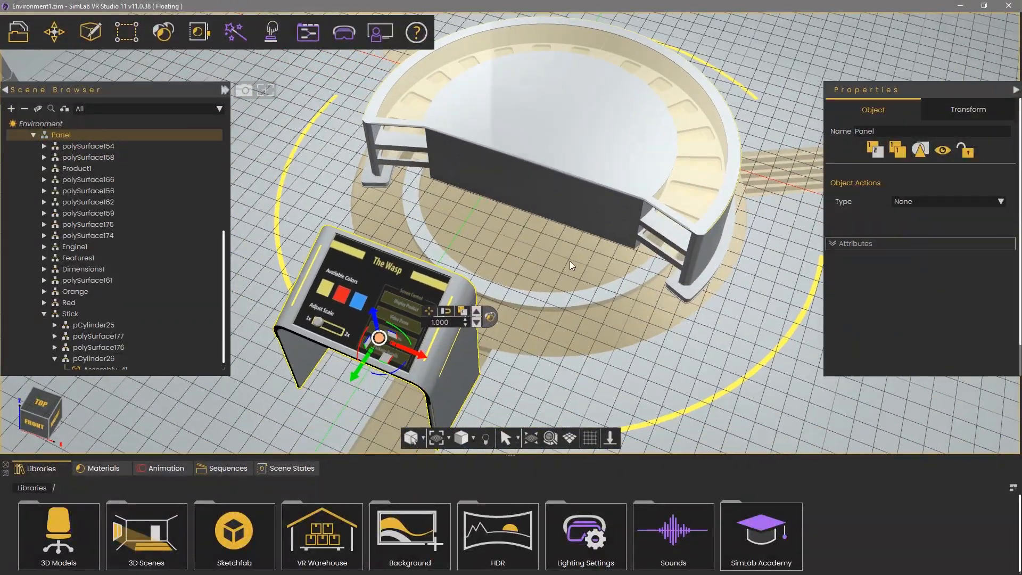
pyautogui.click(16, 37)
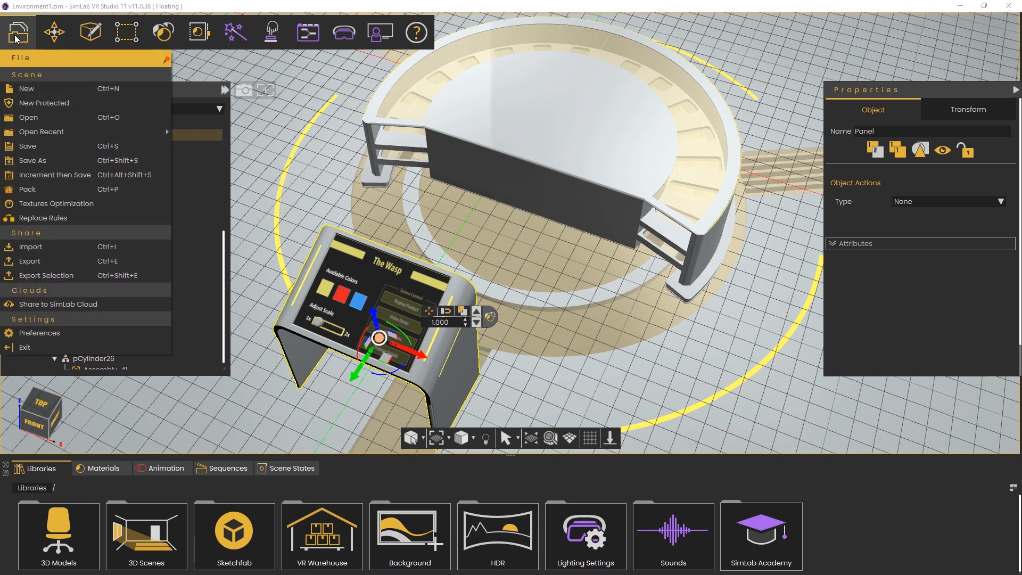
pyautogui.click(71, 247)
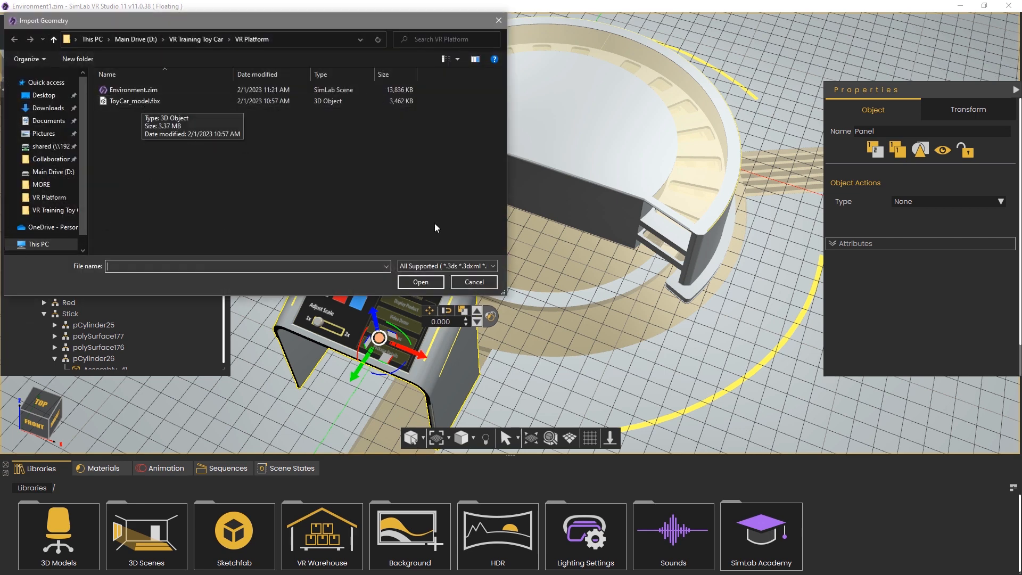
pyautogui.click(453, 266)
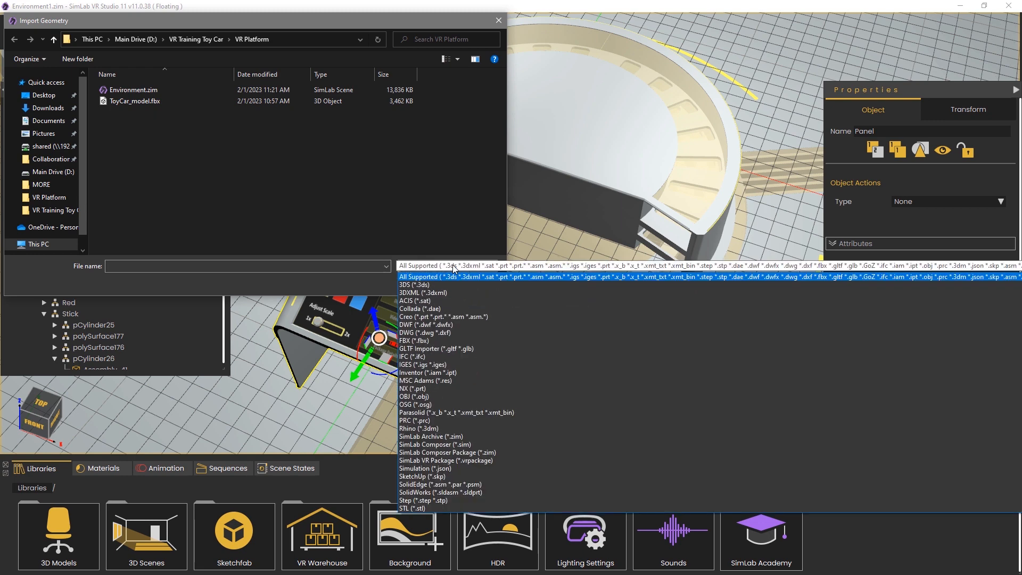
pyautogui.scroll(-2, 480, 335)
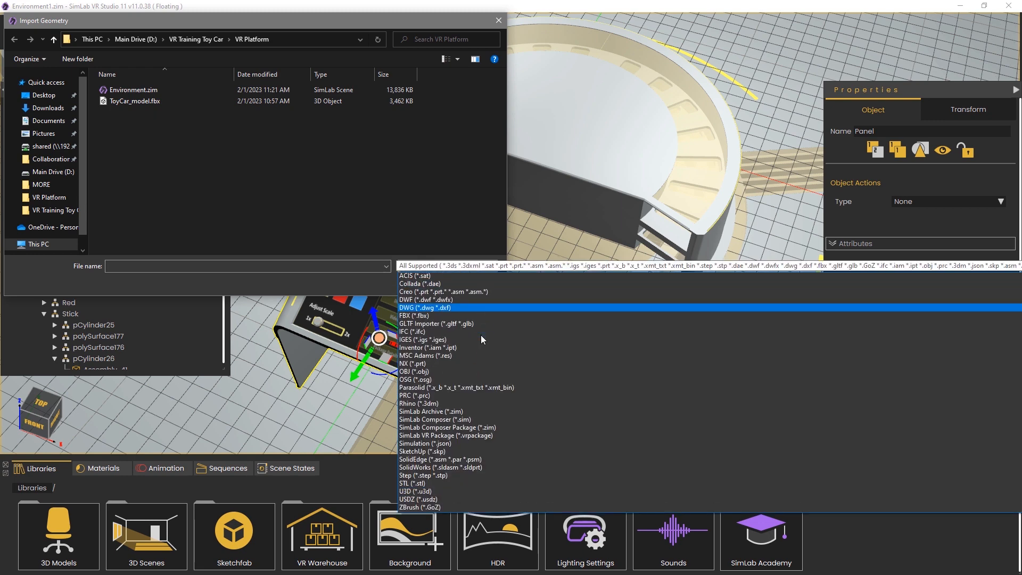
pyautogui.scroll(2, 481, 334)
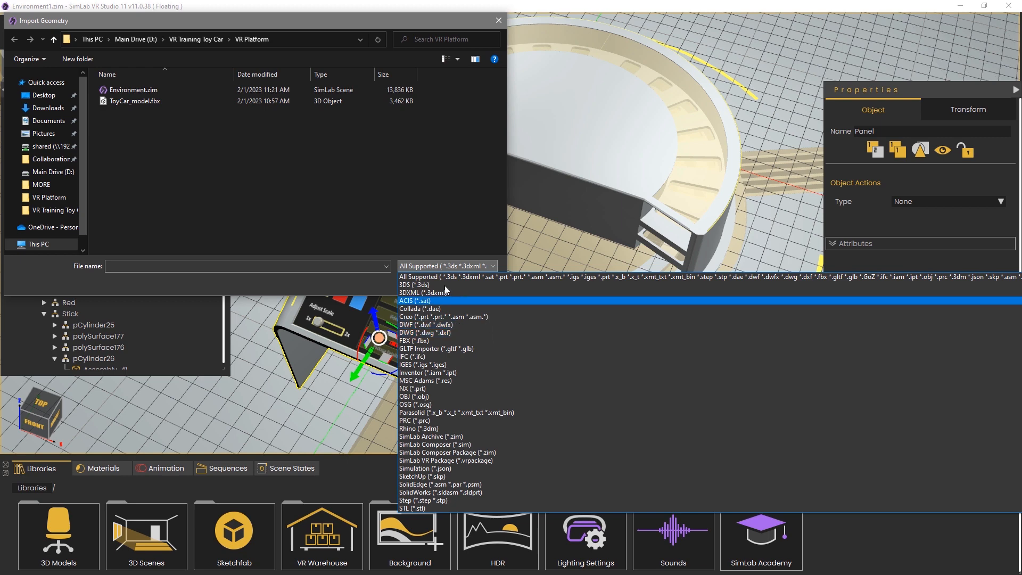
pyautogui.click(219, 149)
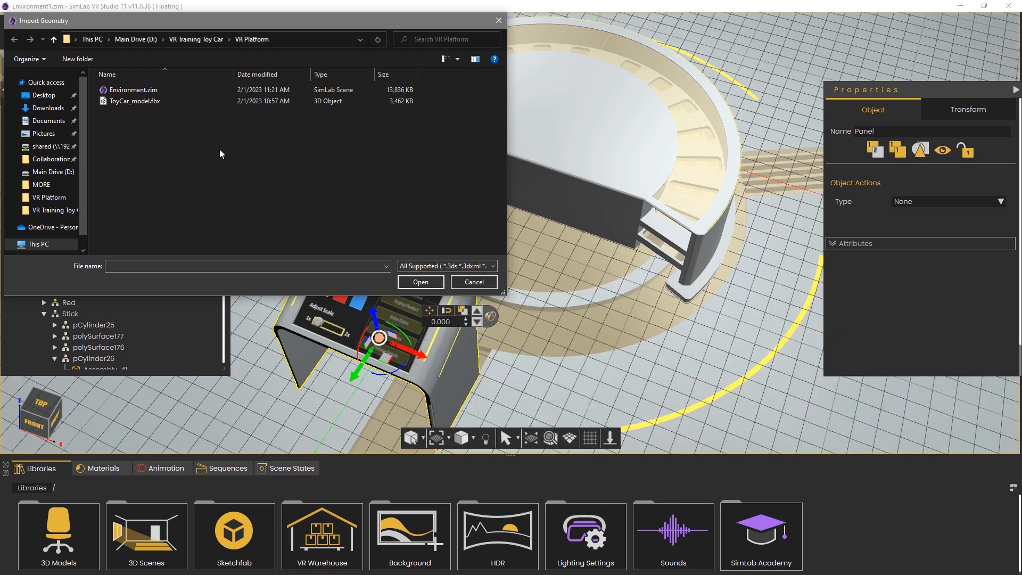
pyautogui.click(123, 102)
# Import ToyCar_model.fbx with Zoom to imported model enabled
pyautogui.click(410, 283)
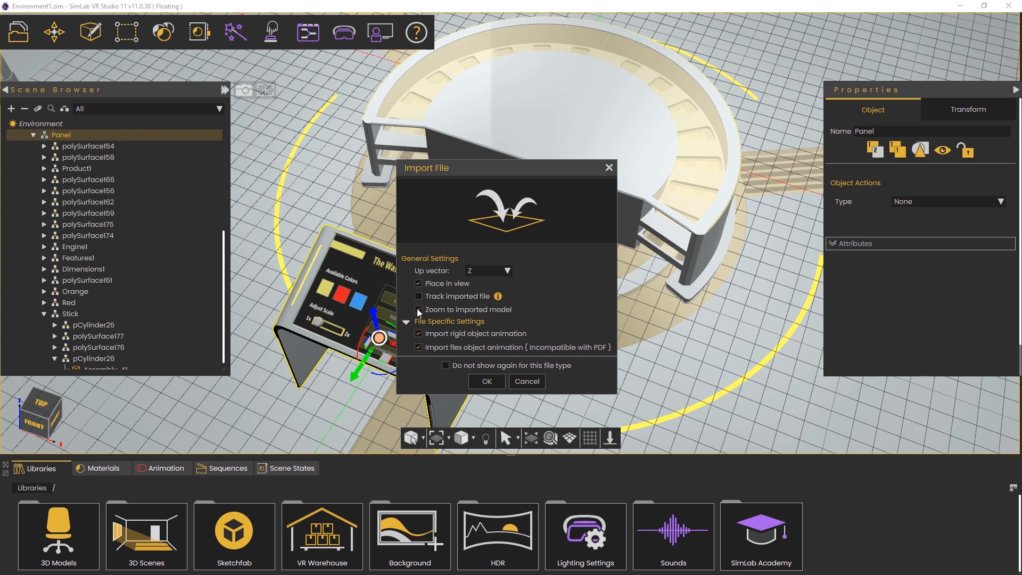
pyautogui.click(419, 310)
pyautogui.click(479, 380)
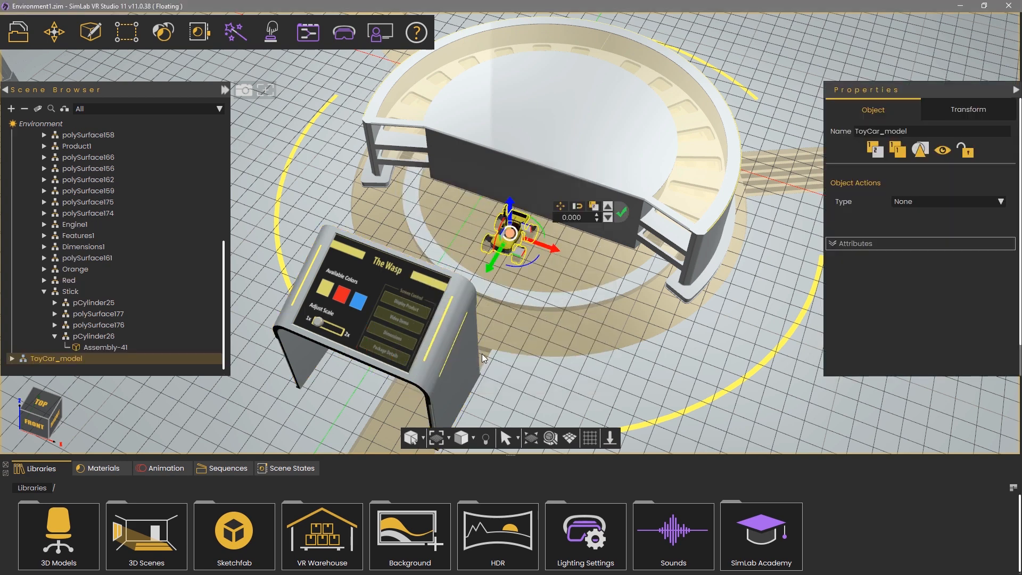
# Lift the yellow toy car and snap it onto the white table top
pyautogui.moveTo(614, 289); pyautogui.dragTo(604, 261)
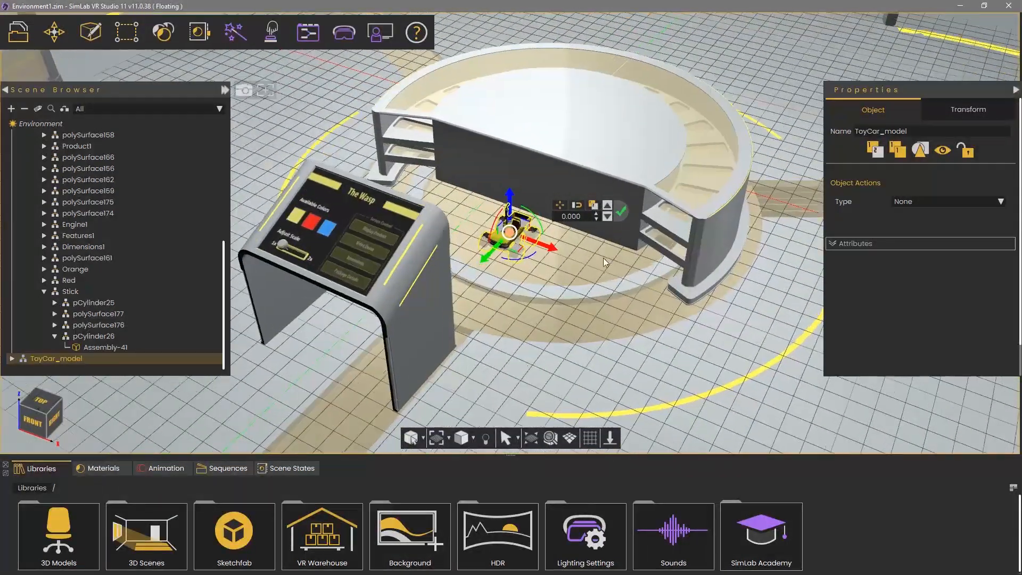
pyautogui.scroll(4, 602, 258)
pyautogui.moveTo(554, 132); pyautogui.dragTo(520, 182, button='middle')
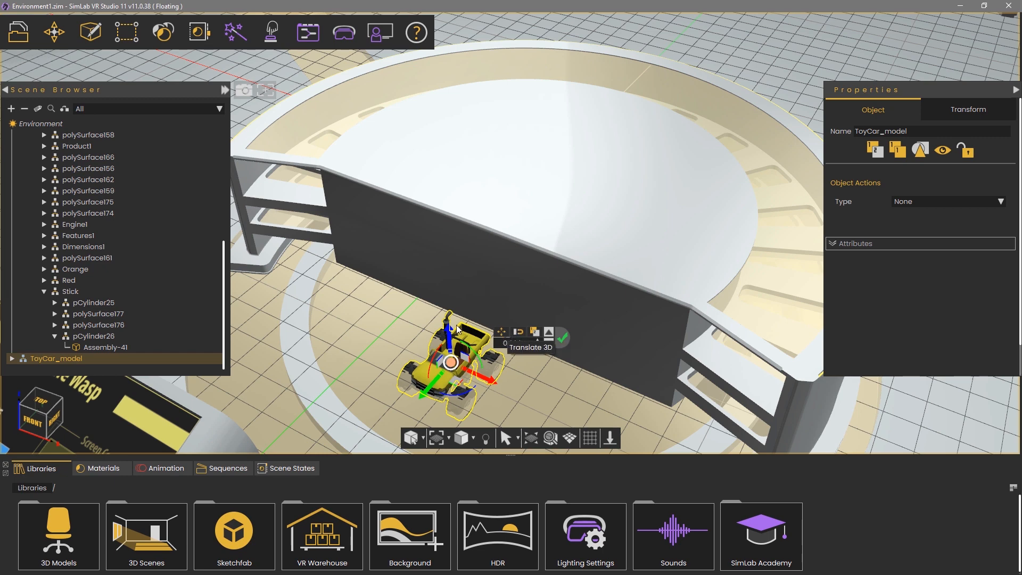
pyautogui.moveTo(449, 329); pyautogui.dragTo(448, 268)
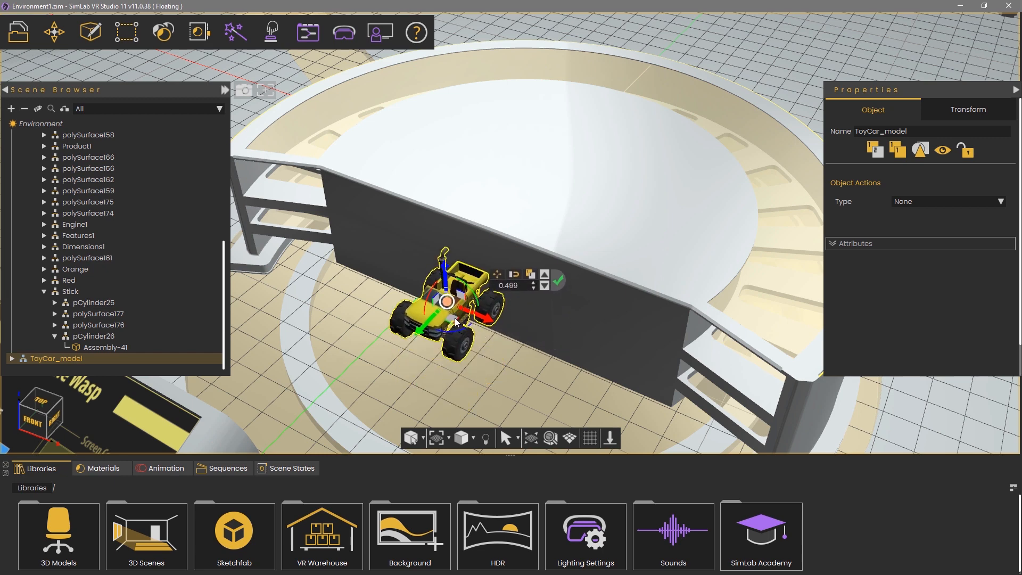
pyautogui.moveTo(455, 318); pyautogui.dragTo(447, 355)
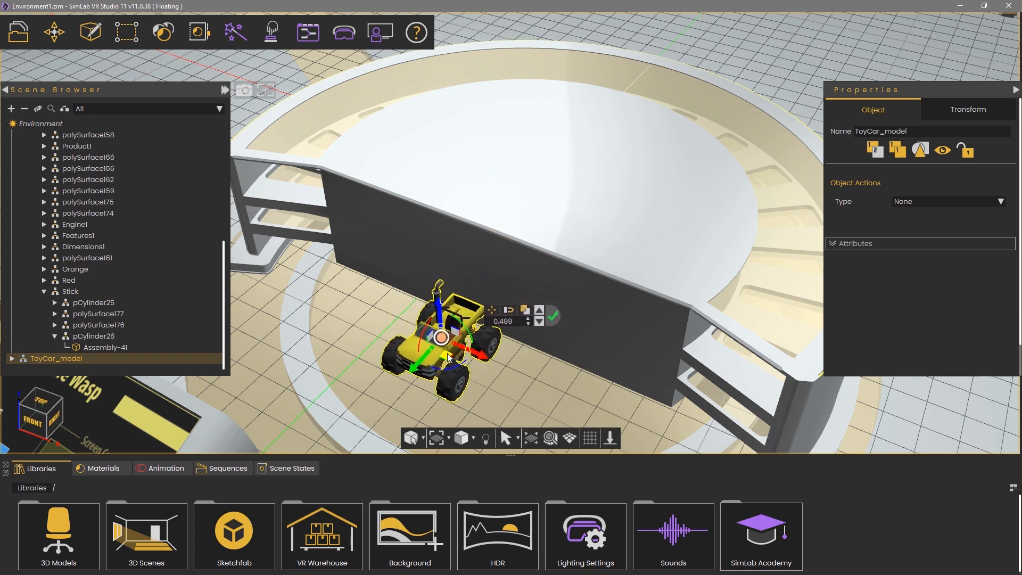
pyautogui.click(507, 310)
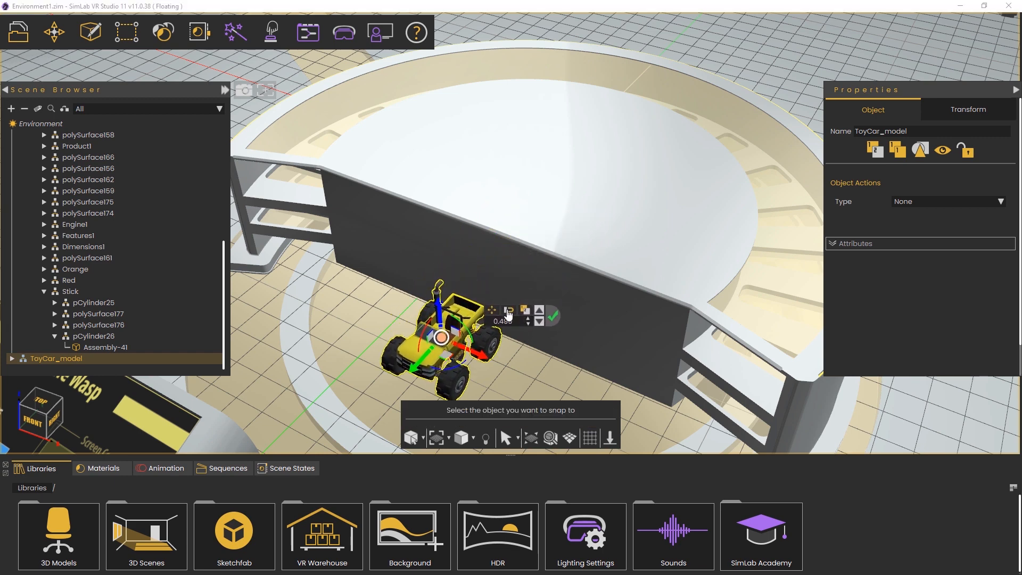
pyautogui.click(538, 197)
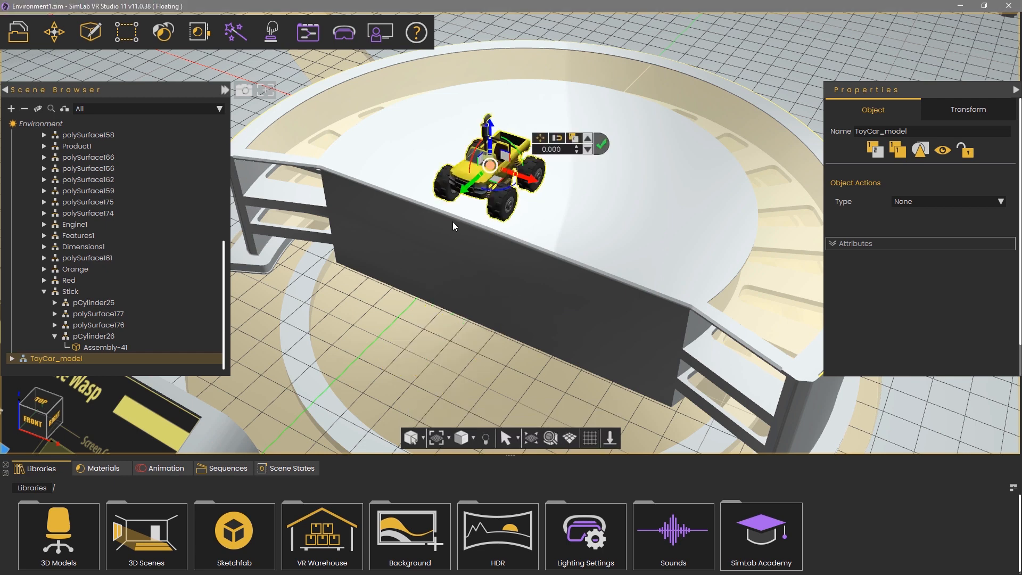
pyautogui.moveTo(445, 219); pyautogui.dragTo(826, 235, button='middle')
pyautogui.scroll(5, 688, 216)
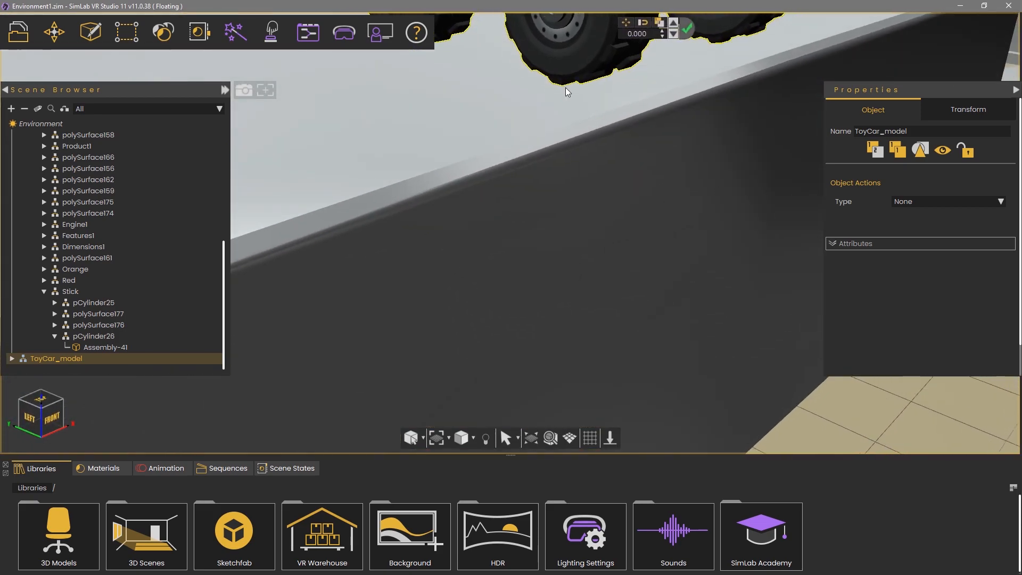
# Slide the toy car sideways across the white table top
pyautogui.scroll(-4, 561, 91)
pyautogui.moveTo(689, 97); pyautogui.dragTo(281, 368, button='middle')
pyautogui.scroll(-4, 281, 369)
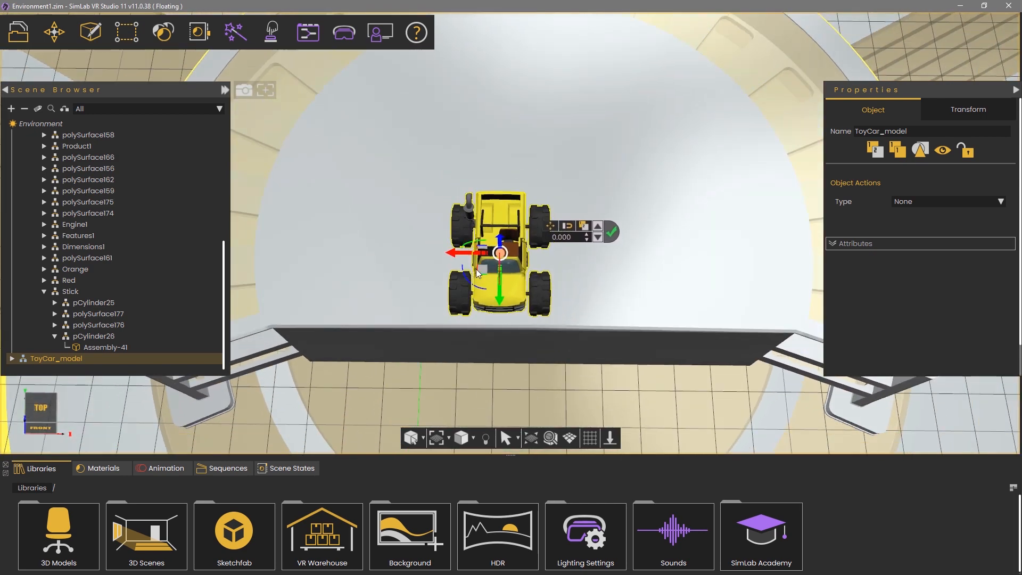
pyautogui.moveTo(486, 273); pyautogui.dragTo(517, 271)
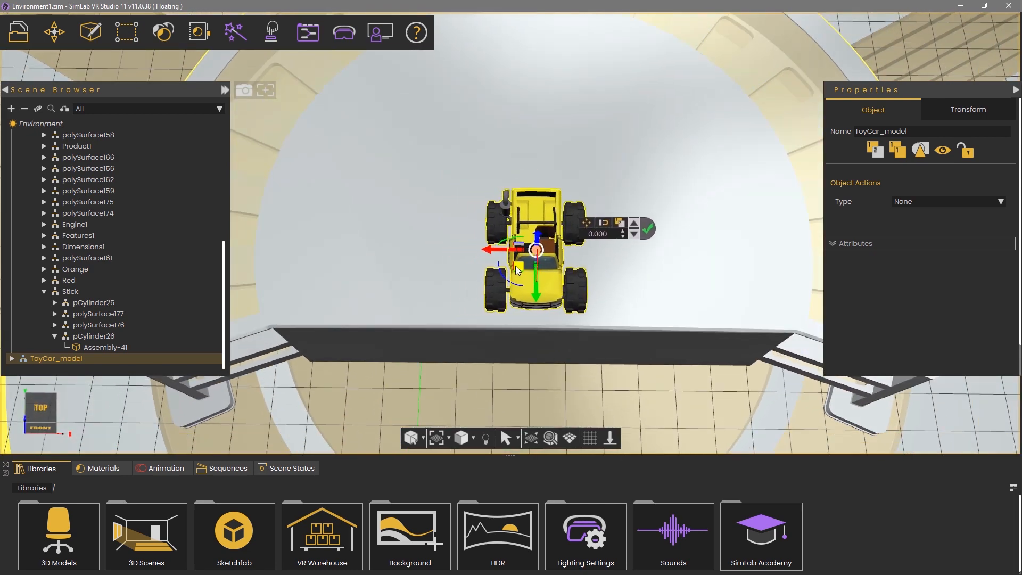
pyautogui.moveTo(706, 344); pyautogui.dragTo(669, 193, button='middle')
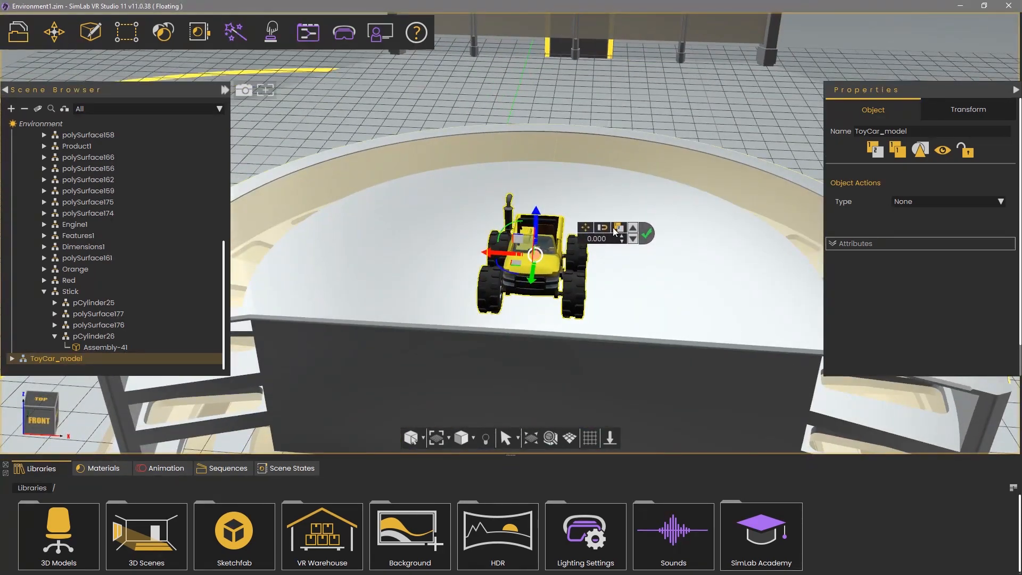
# Turn the toy car around its vertical axis to a 270 degree rotation
pyautogui.moveTo(514, 273); pyautogui.dragTo(467, 269)
pyautogui.moveTo(613, 239); pyautogui.dragTo(538, 226)
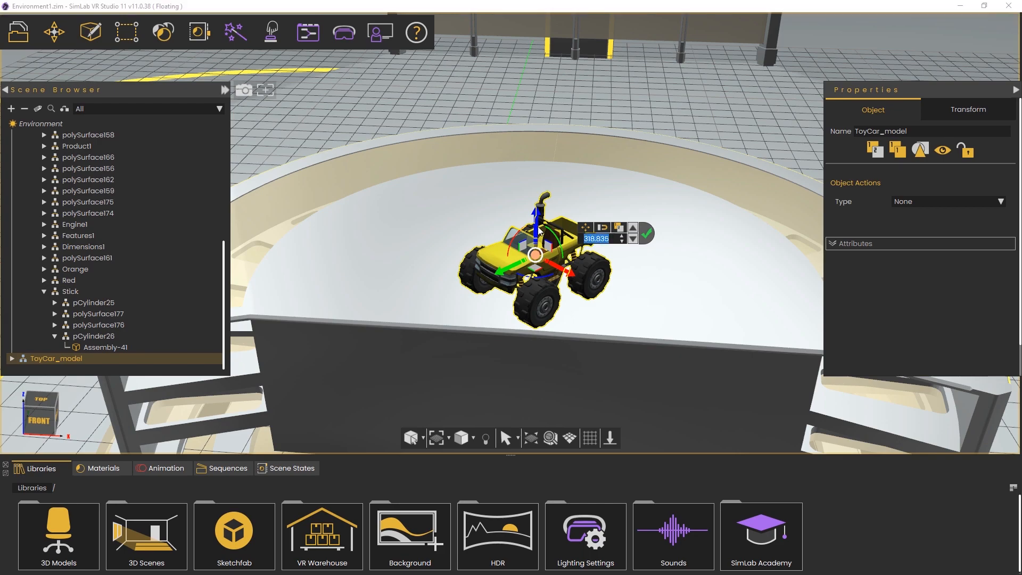
pyautogui.write('270')
pyautogui.press('Return')
pyautogui.moveTo(438, 308); pyautogui.dragTo(543, 280, button='middle')
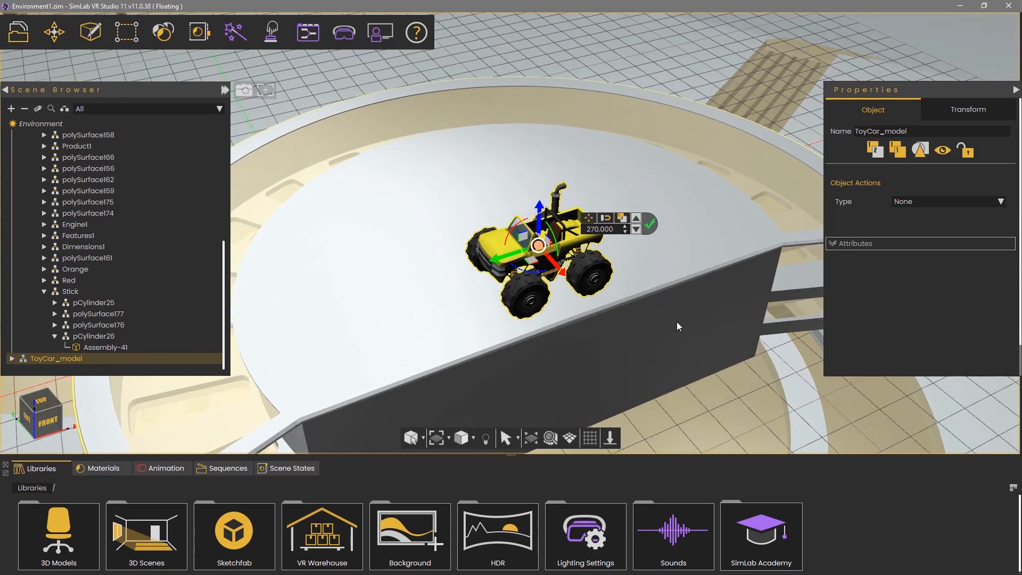
pyautogui.moveTo(676, 321); pyautogui.dragTo(647, 341, button='middle')
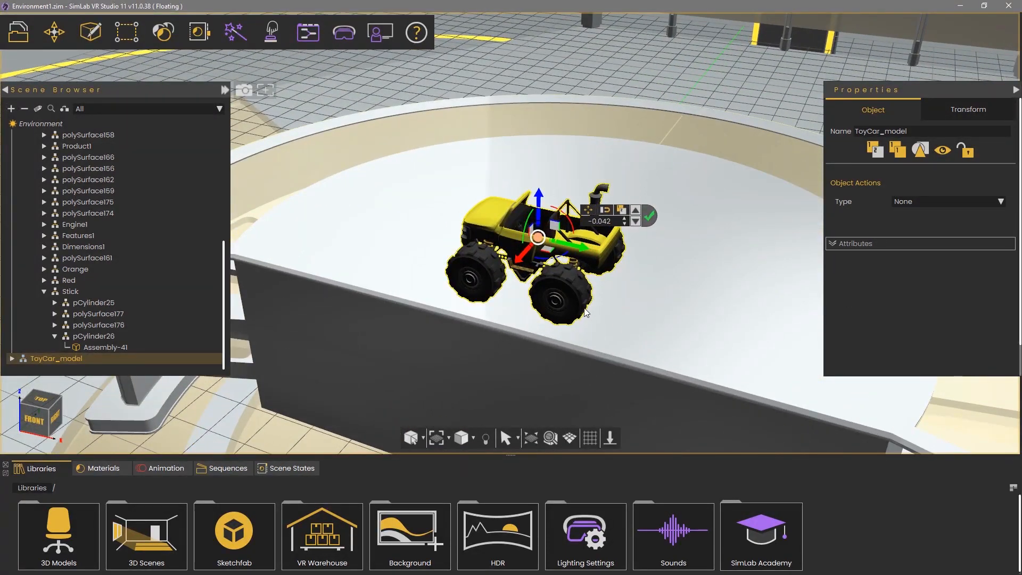
# Give the car's front-left wheel the Matte Rubber material
pyautogui.doubleClick(488, 256)
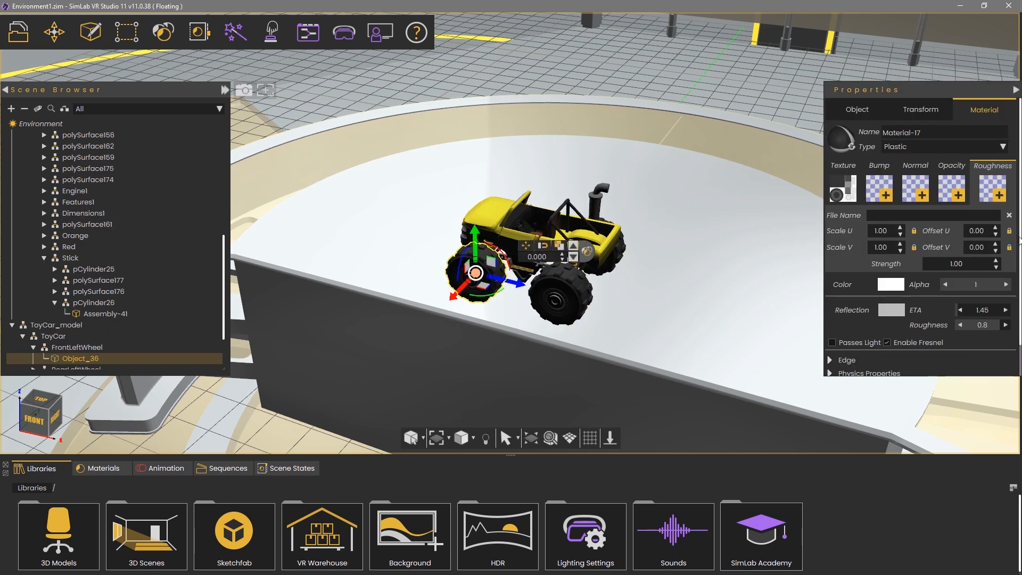
pyautogui.moveTo(704, 147); pyautogui.dragTo(704, 193)
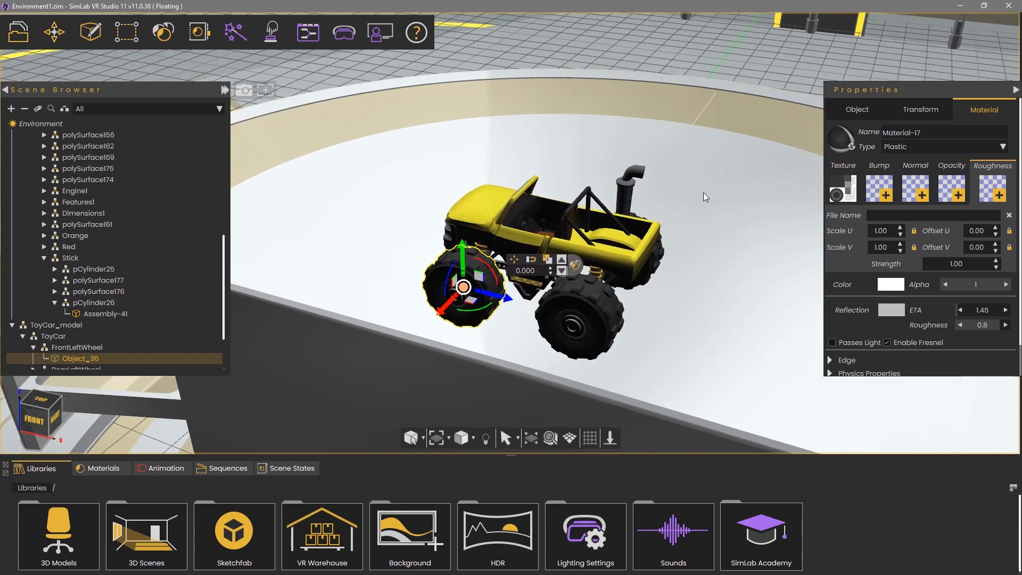
pyautogui.click(855, 168)
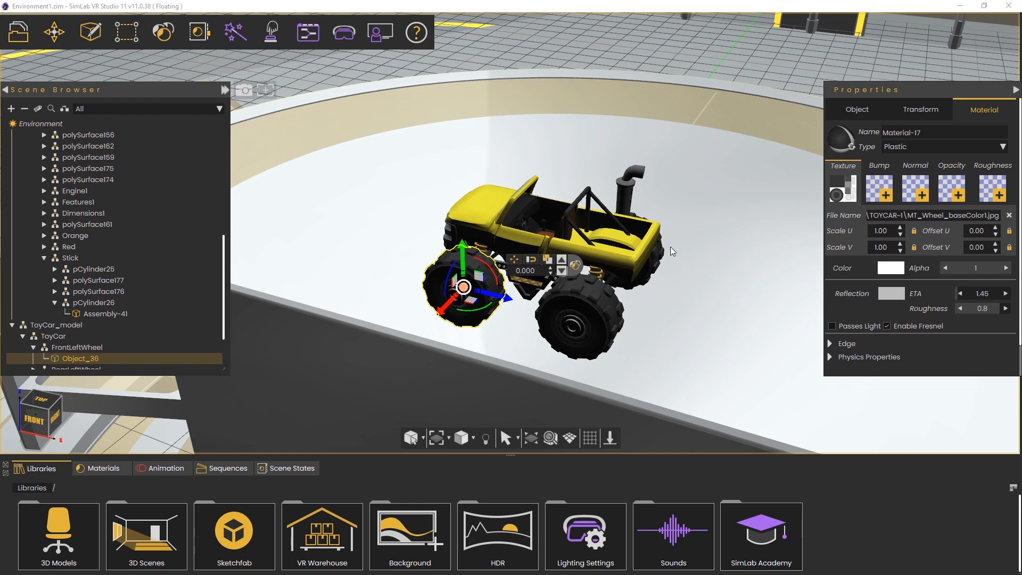
pyautogui.scroll(3, 669, 247)
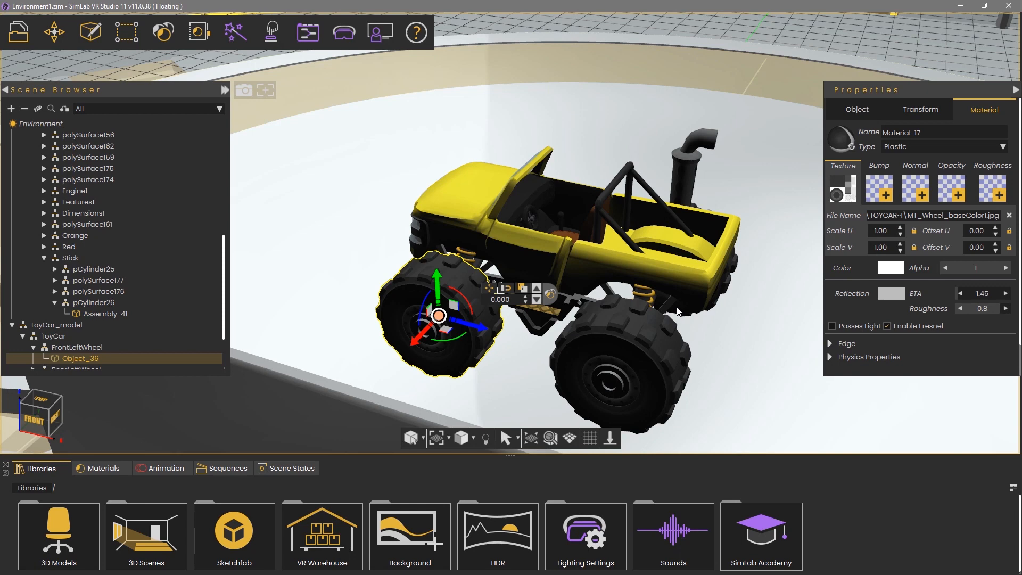
pyautogui.click(551, 294)
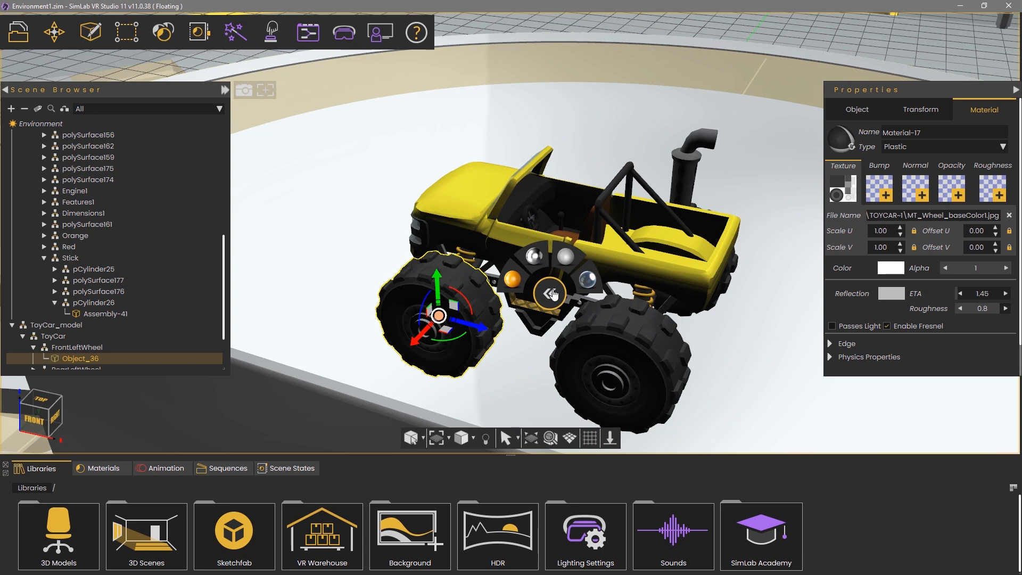
pyautogui.moveTo(520, 289)
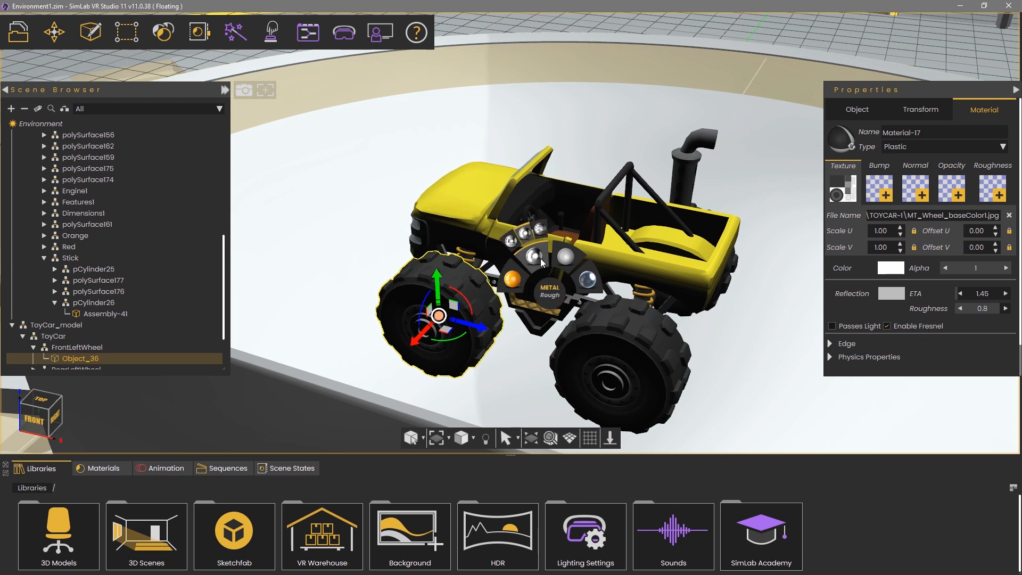
pyautogui.moveTo(567, 263)
pyautogui.moveTo(586, 281)
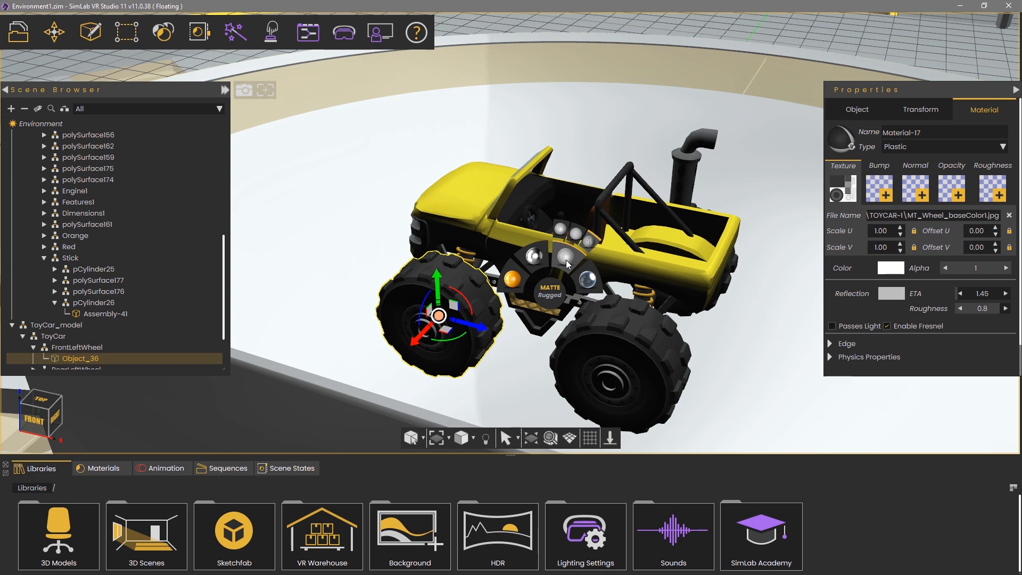
pyautogui.click(559, 231)
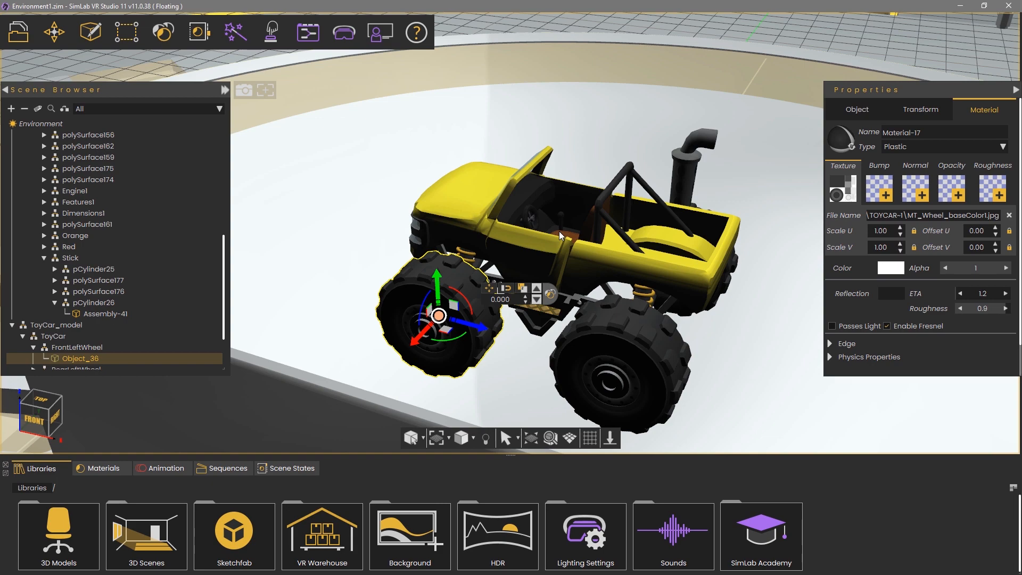
# Apply the Plastic Shiny material to the truck's body
pyautogui.moveTo(392, 171); pyautogui.dragTo(766, 213, button='middle')
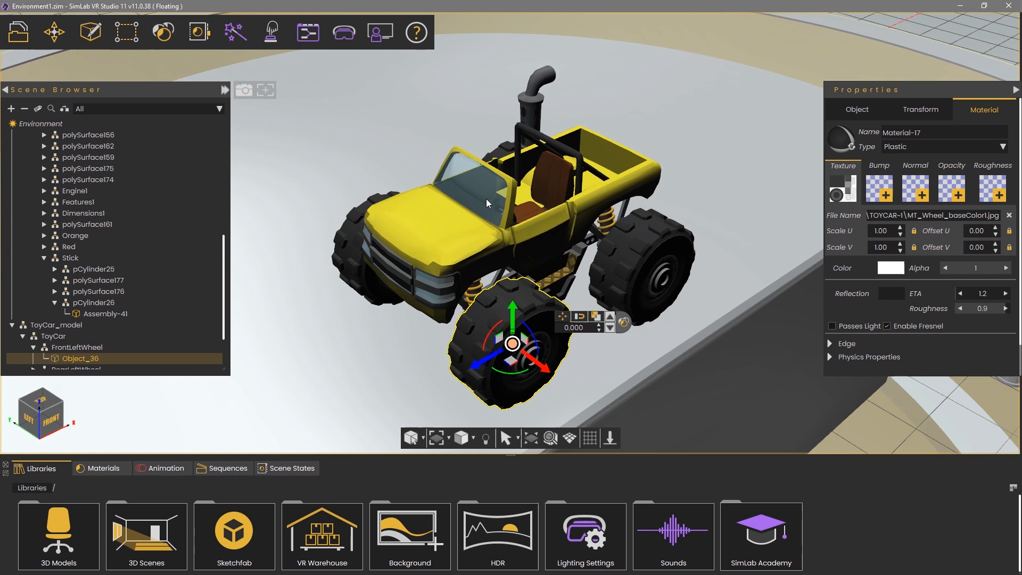
pyautogui.click(439, 228)
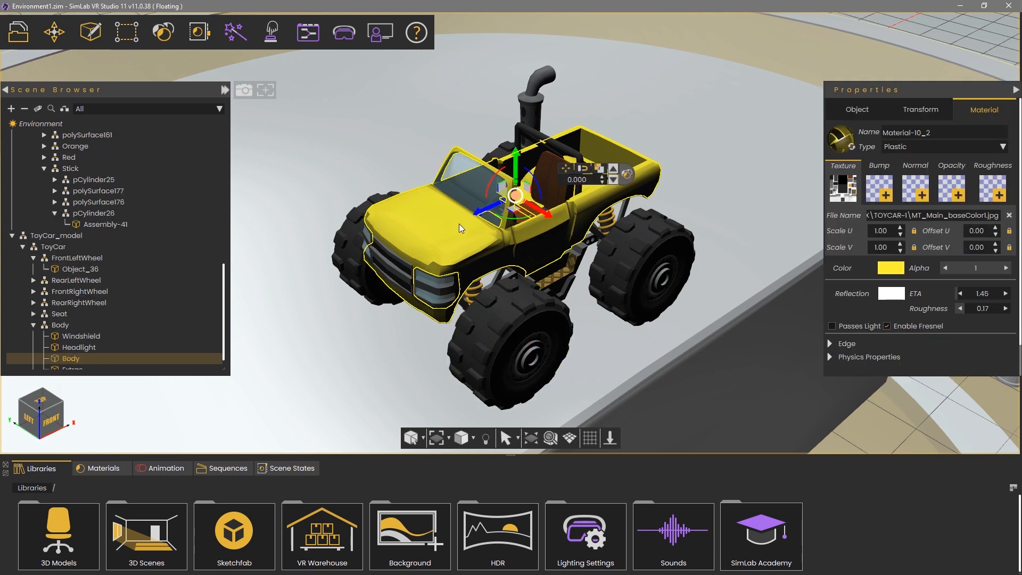
pyautogui.click(628, 177)
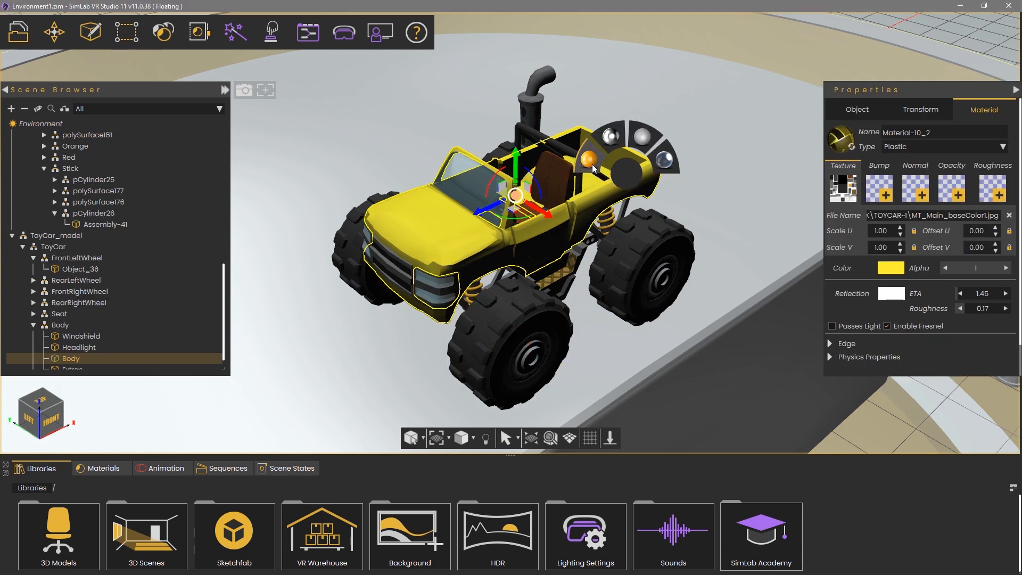
pyautogui.moveTo(588, 159)
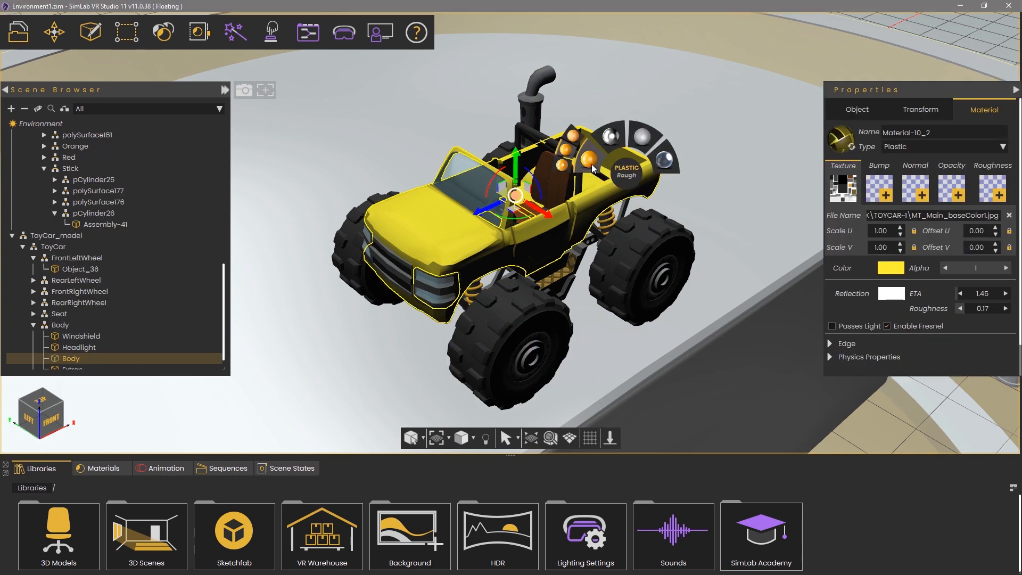
pyautogui.click(565, 166)
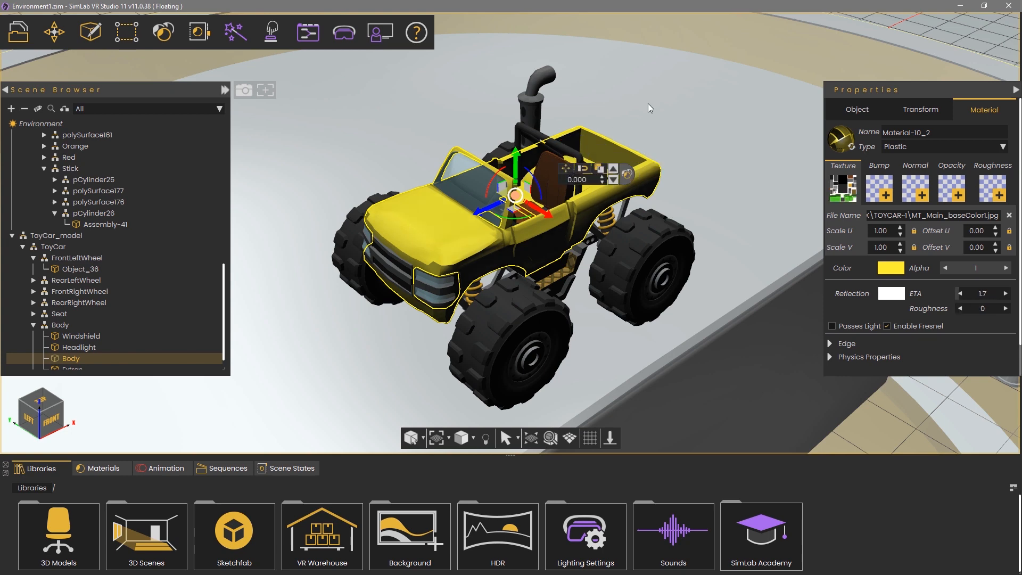
# Apply the Metal Rough material to the truck's frame and exhaust pipe
pyautogui.moveTo(694, 105); pyautogui.dragTo(724, 145, button='middle')
pyautogui.scroll(2, 723, 146)
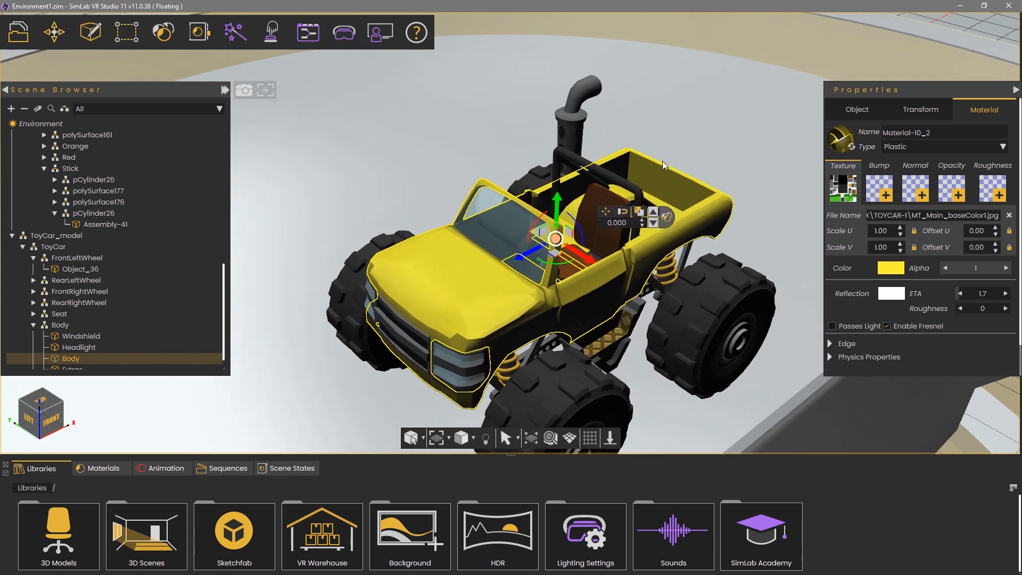
pyautogui.click(570, 110)
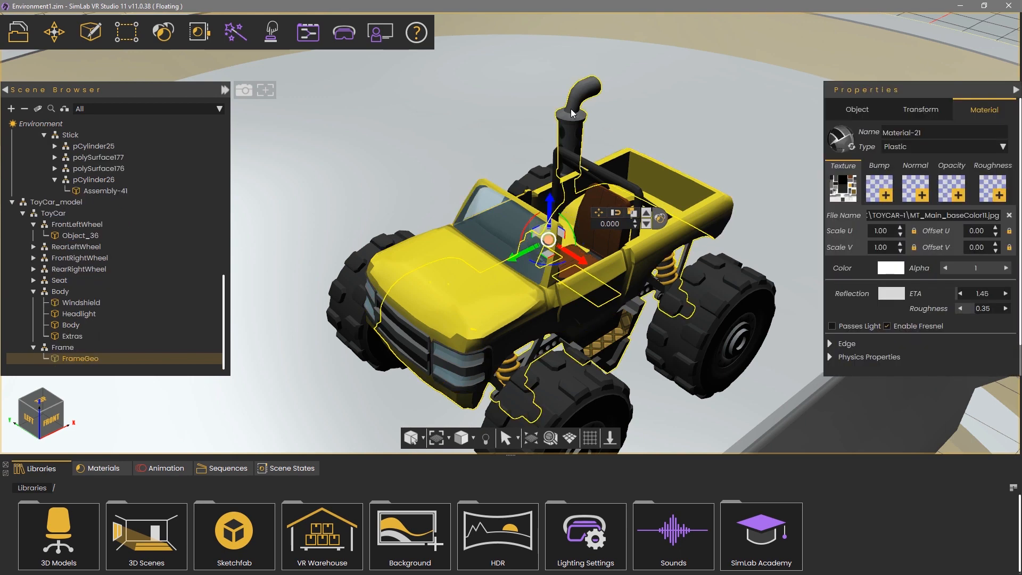
pyautogui.click(660, 218)
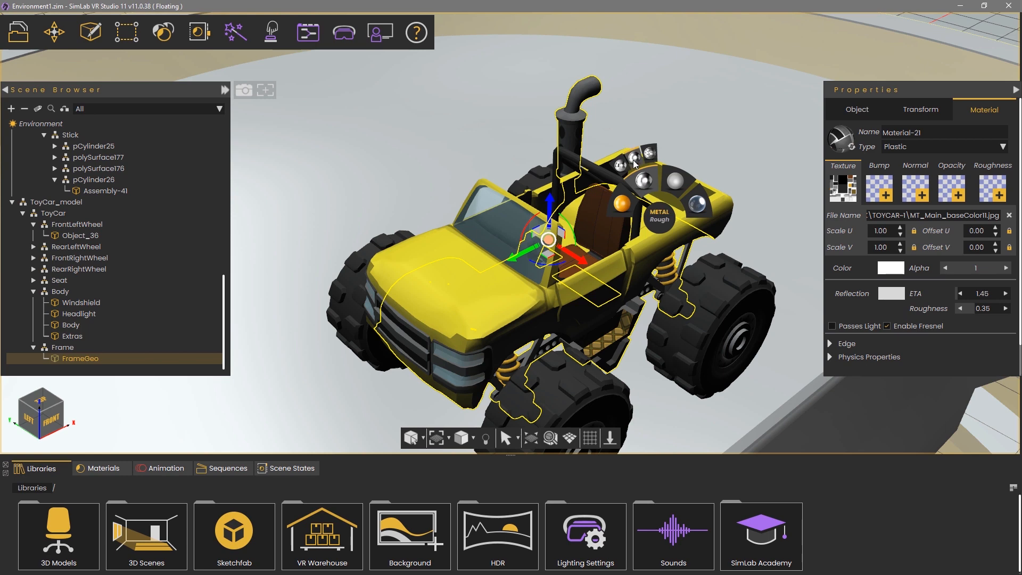
pyautogui.click(634, 158)
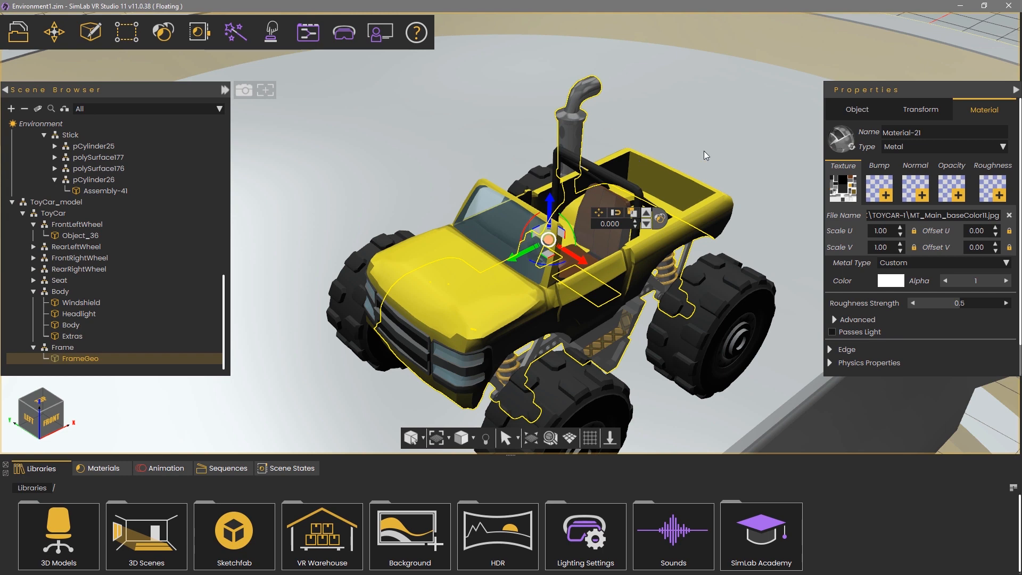
pyautogui.scroll(-5, 703, 150)
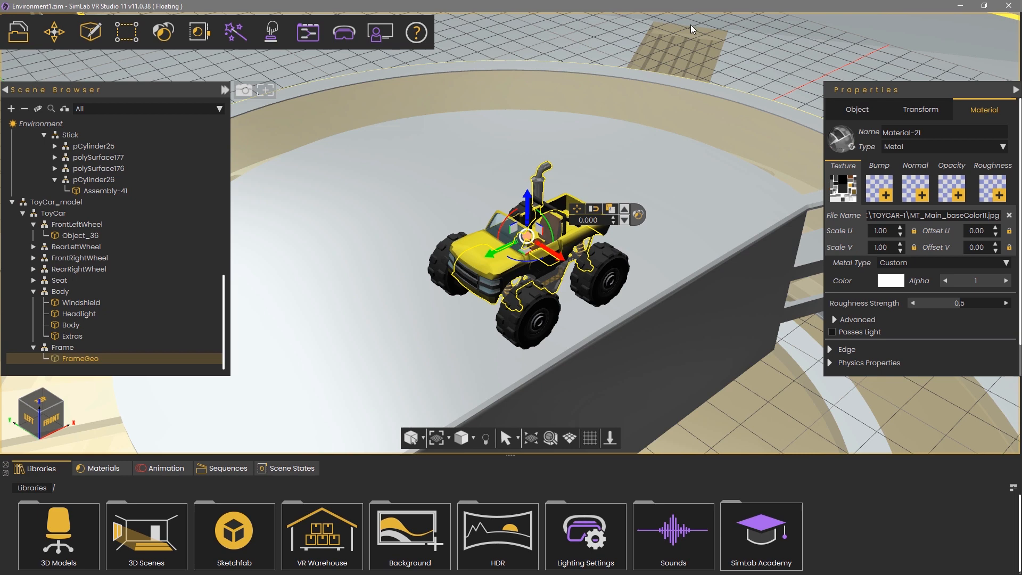
# Set the HDR tint back to white after trying pink, and rotate the environment to -44
pyautogui.click(67, 123)
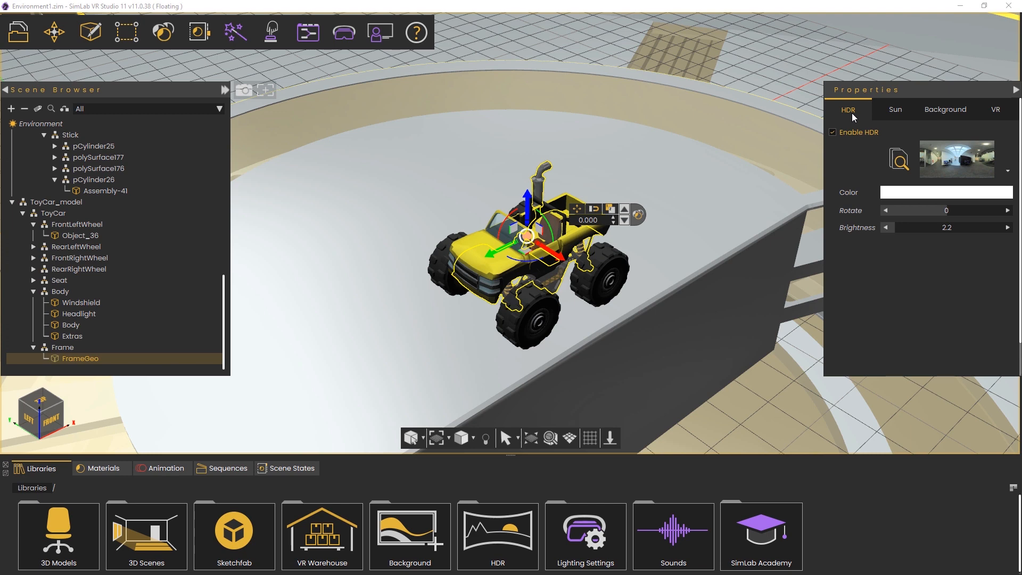
pyautogui.click(894, 194)
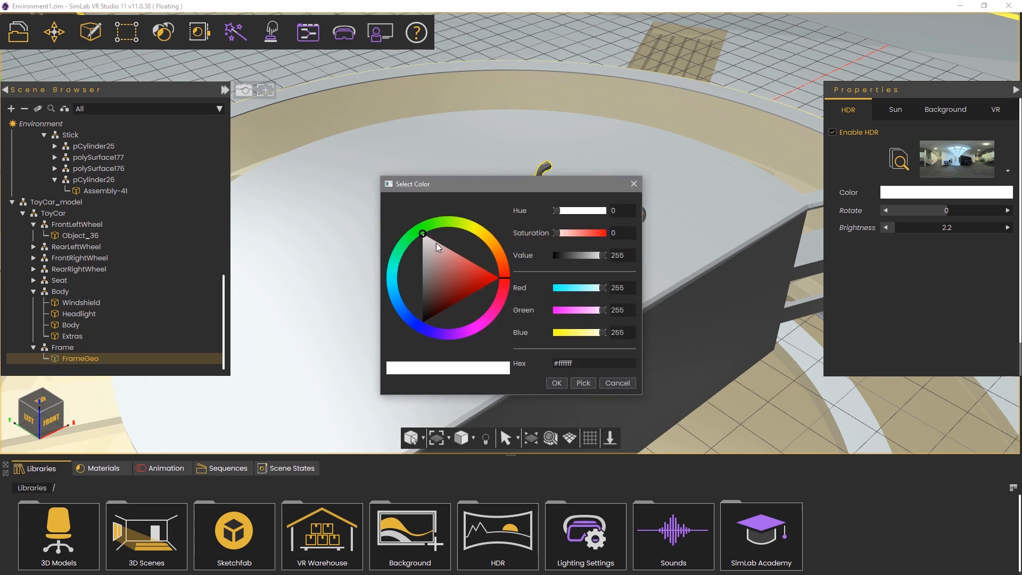
pyautogui.moveTo(436, 243); pyautogui.dragTo(455, 258)
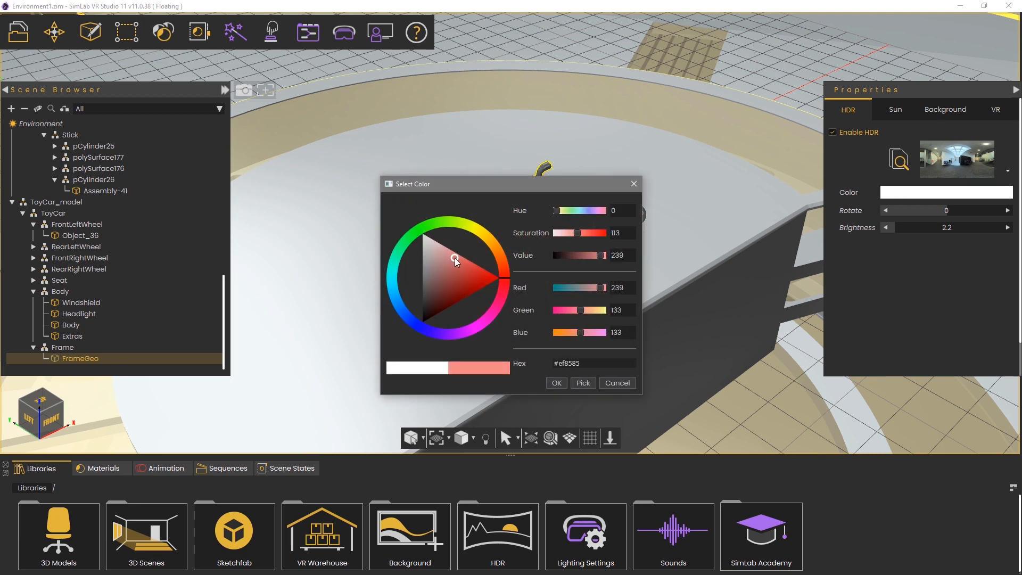
pyautogui.click(556, 383)
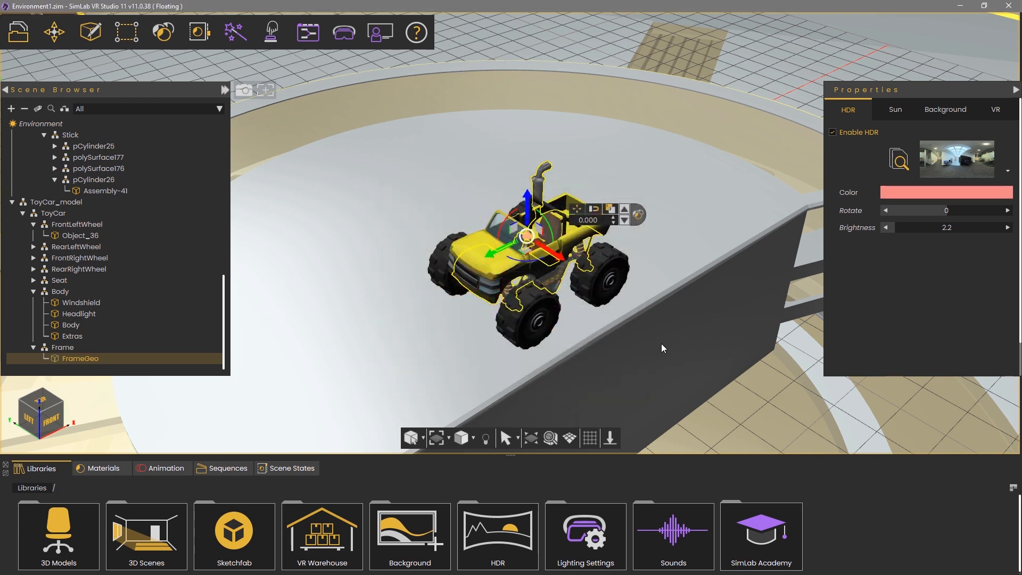
pyautogui.click(883, 200)
pyautogui.moveTo(456, 257); pyautogui.dragTo(407, 210)
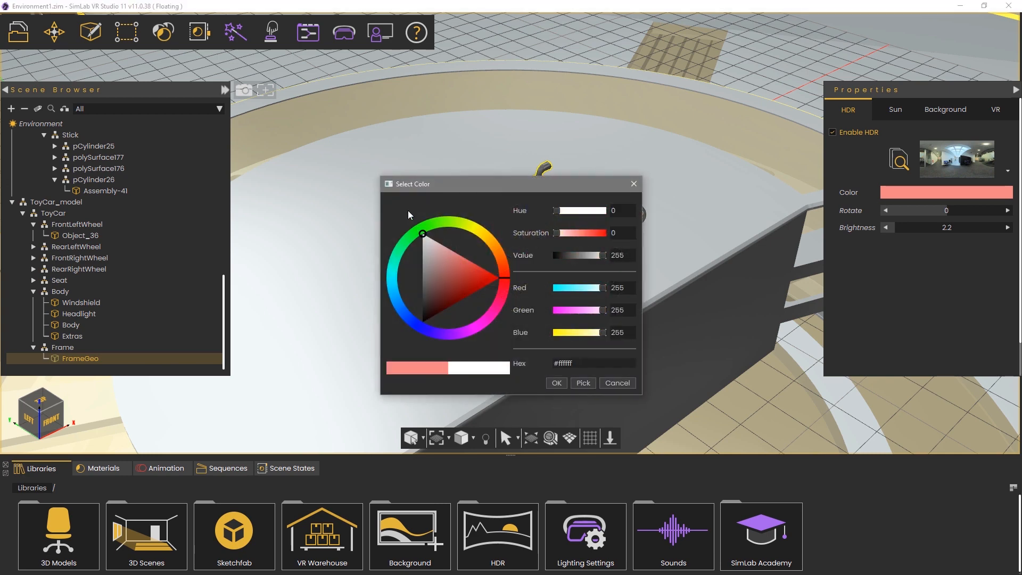
pyautogui.click(556, 384)
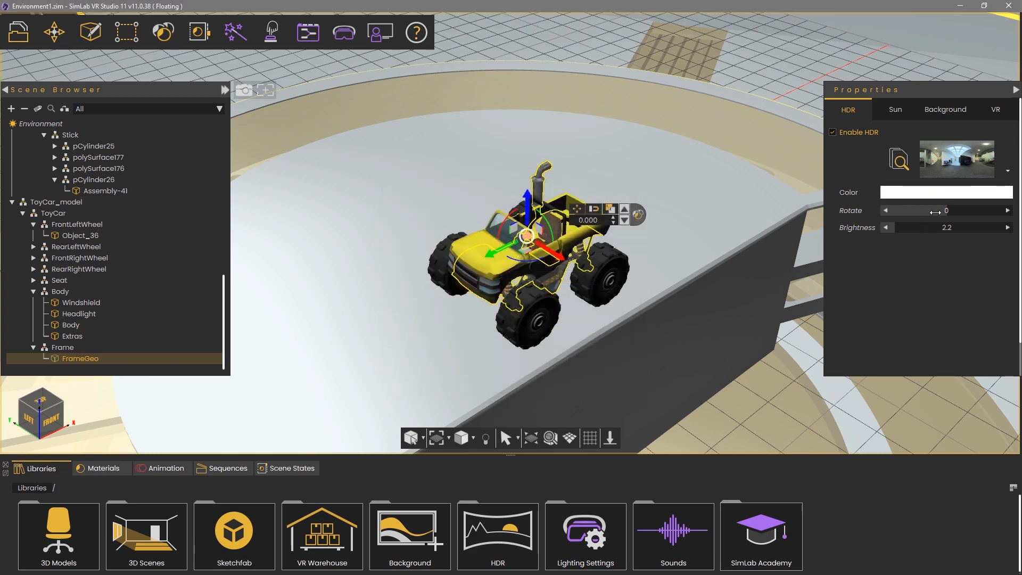
pyautogui.moveTo(935, 212); pyautogui.dragTo(903, 225)
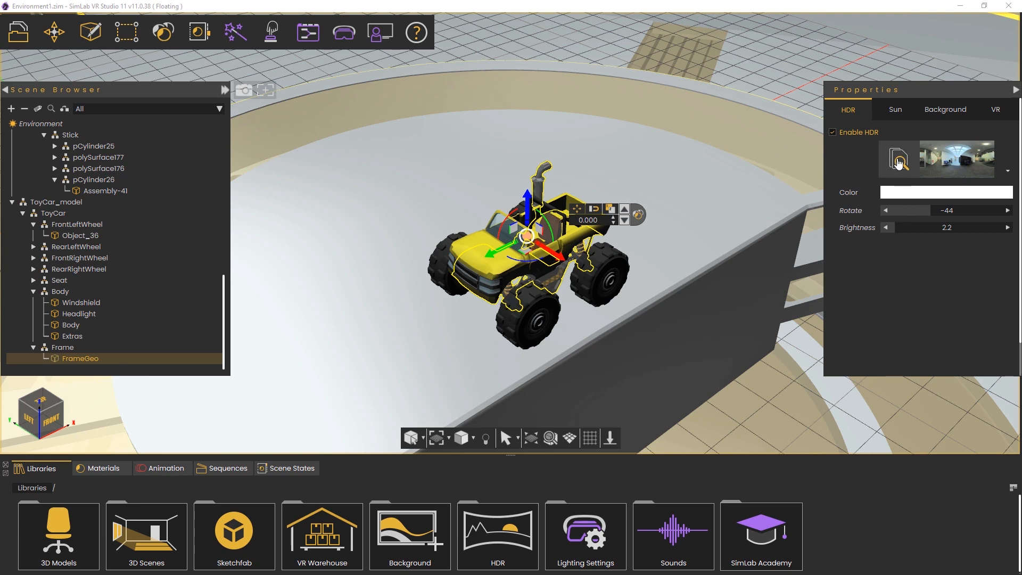
# Choose the Bright Room HDRI from the online library and request its download
pyautogui.click(898, 160)
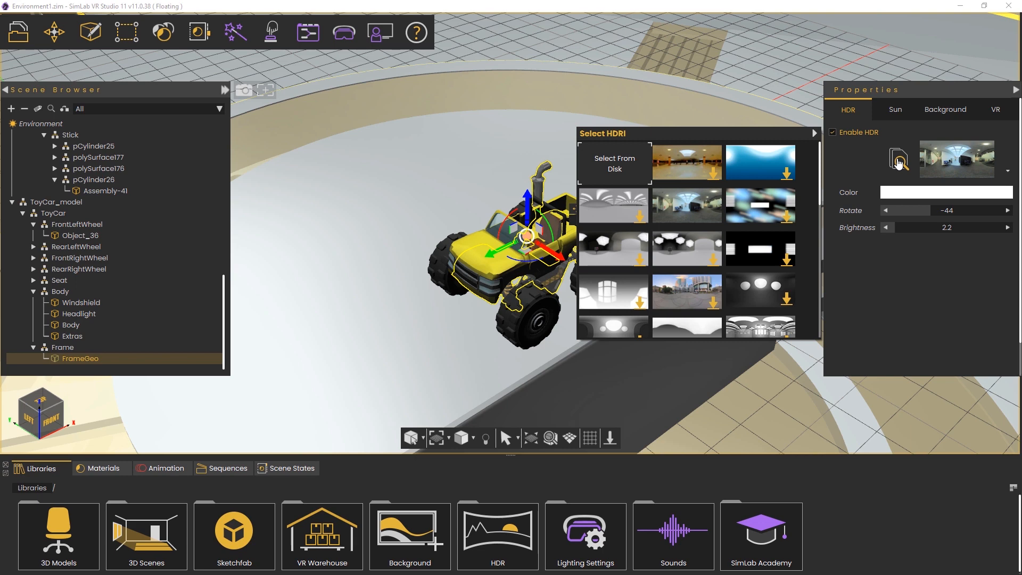
pyautogui.scroll(-6, 708, 190)
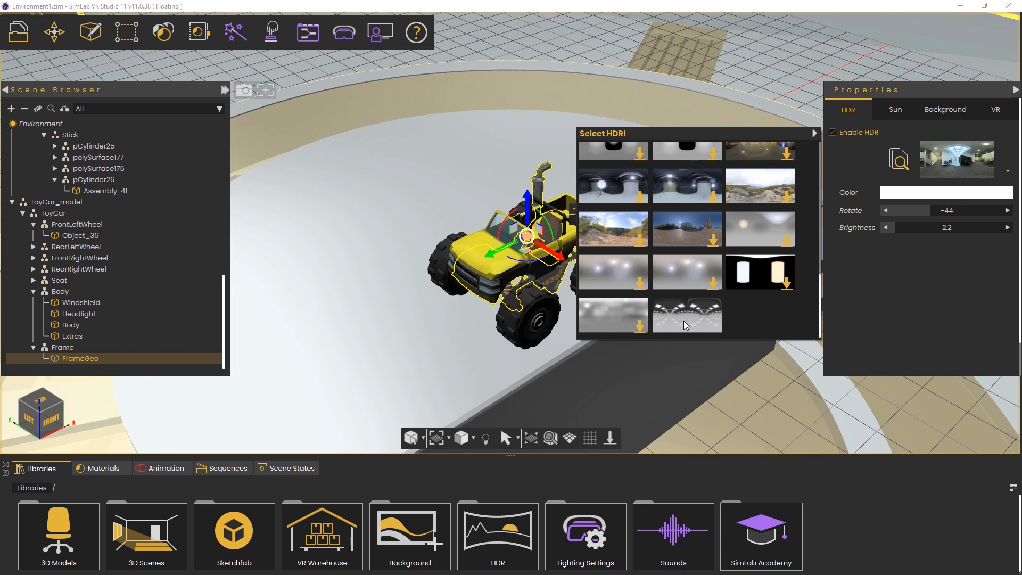
pyautogui.scroll(3, 619, 312)
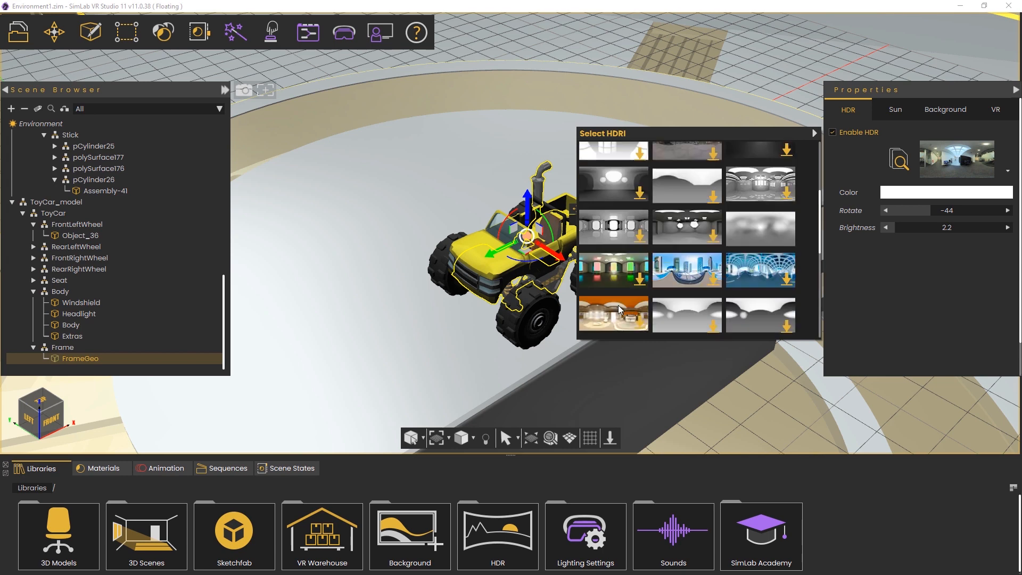
pyautogui.click(619, 308)
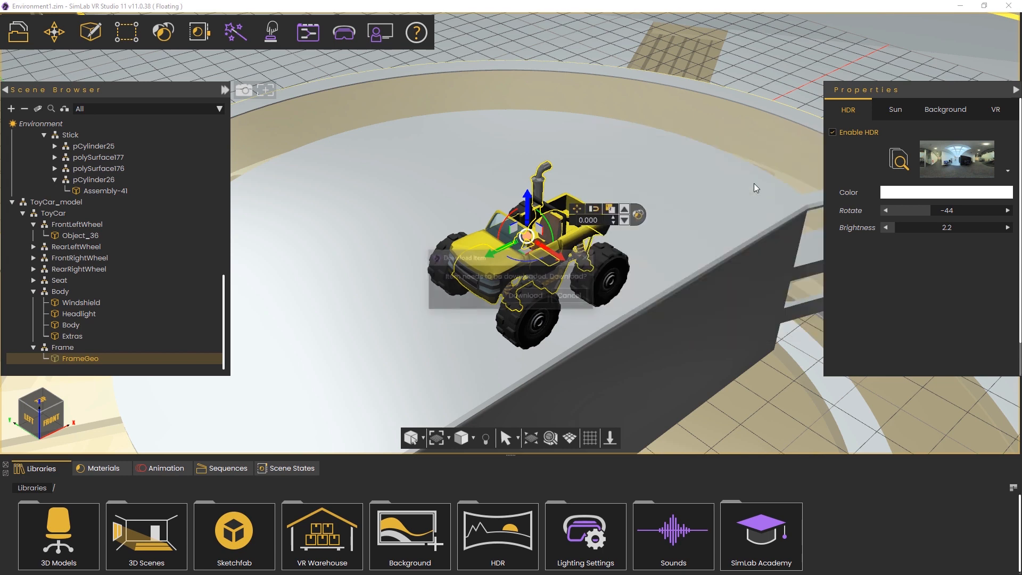
pyautogui.click(528, 296)
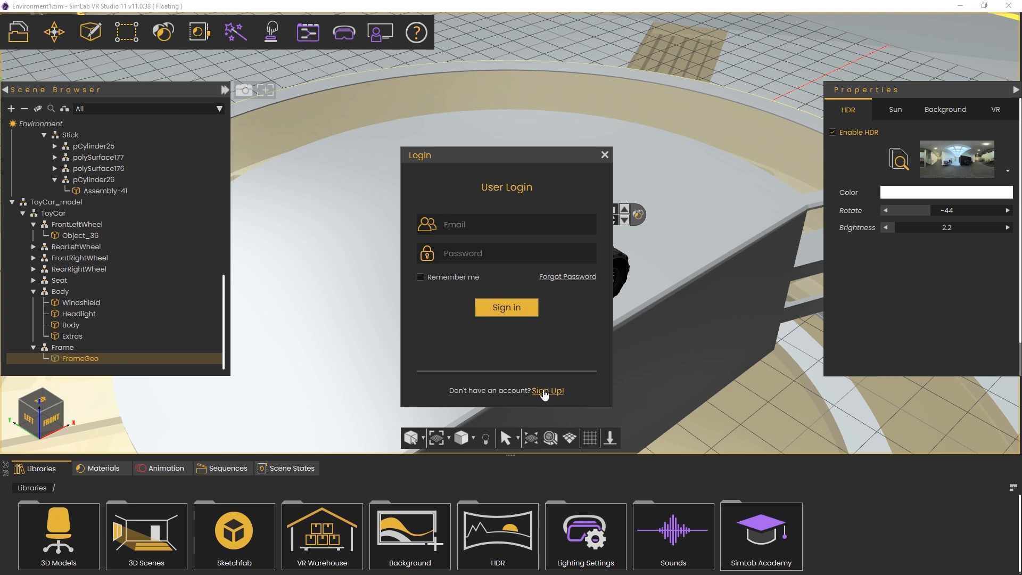
# Sign in with the account e-mail and password, then apply the downloaded HDRI
pyautogui.press('Tab')
pyautogui.write('**********')
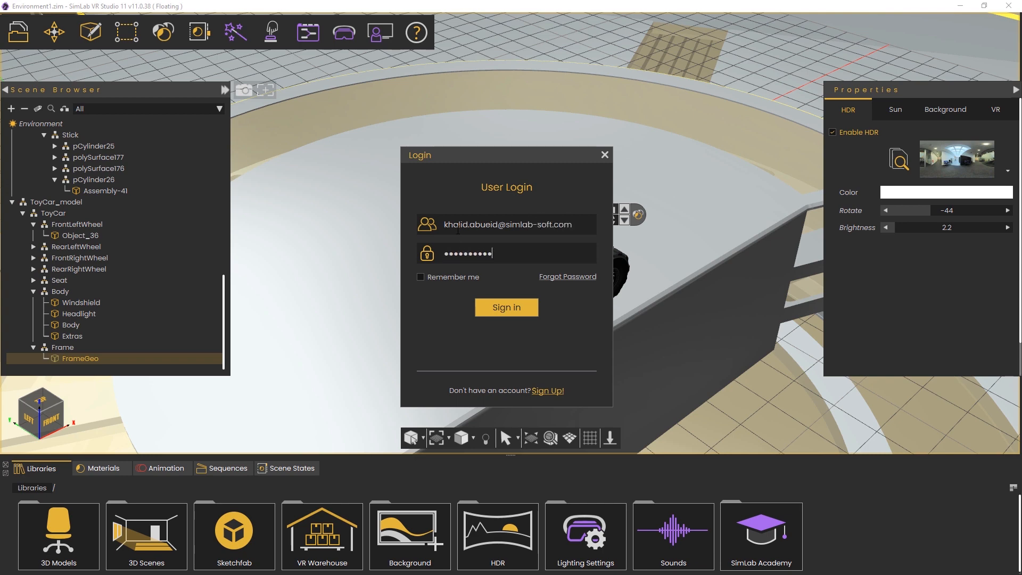
pyautogui.click(421, 277)
pyautogui.click(522, 306)
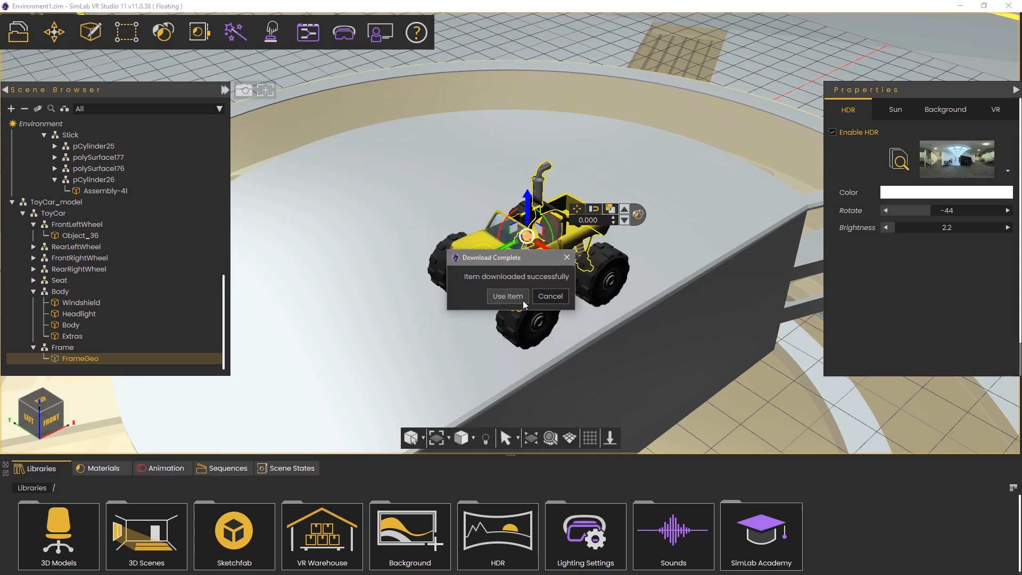
pyautogui.click(523, 300)
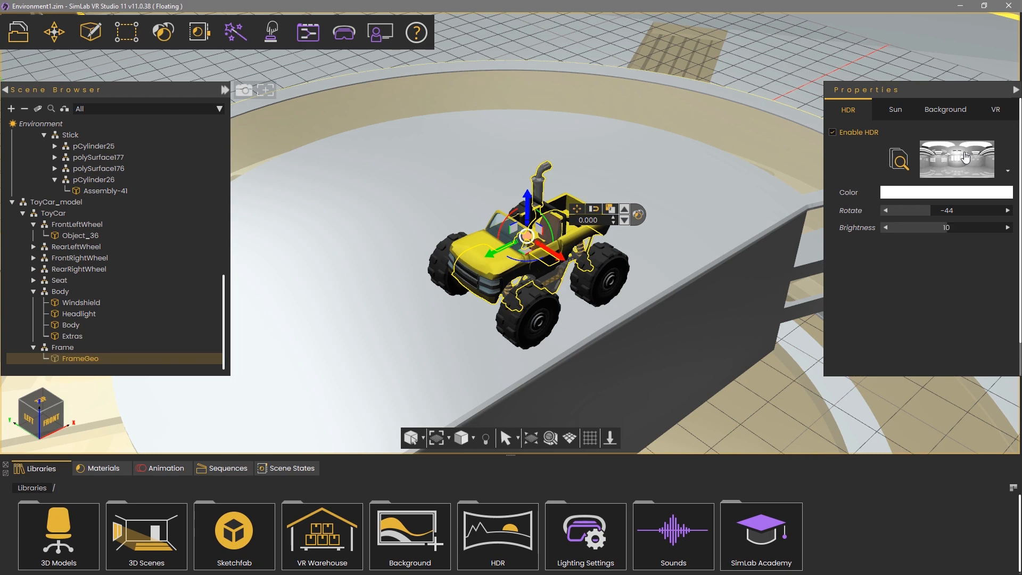
# Enter 2 as the HDR brightness, then switch to the Sun lighting settings
pyautogui.doubleClick(948, 227)
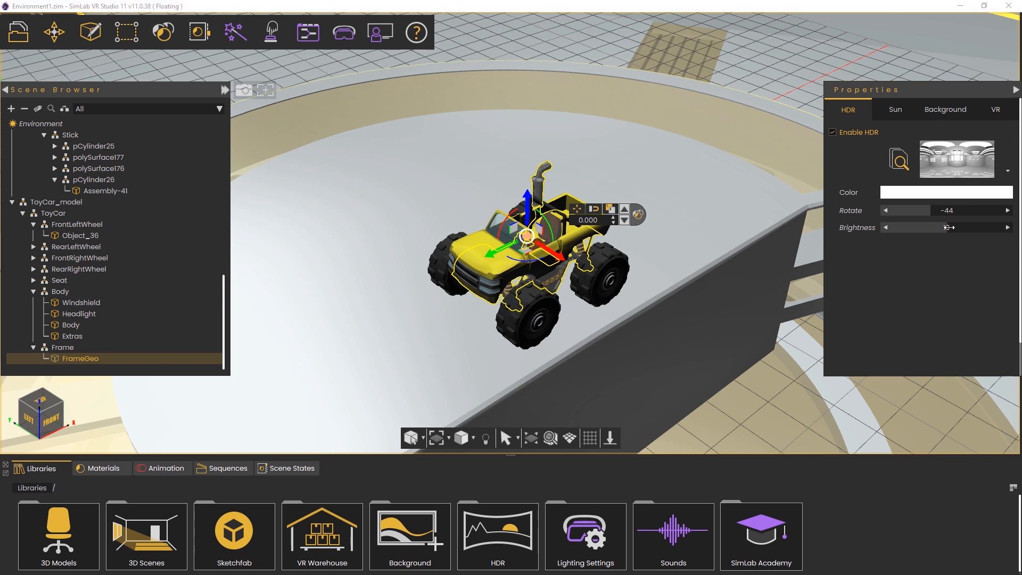
pyautogui.write('2')
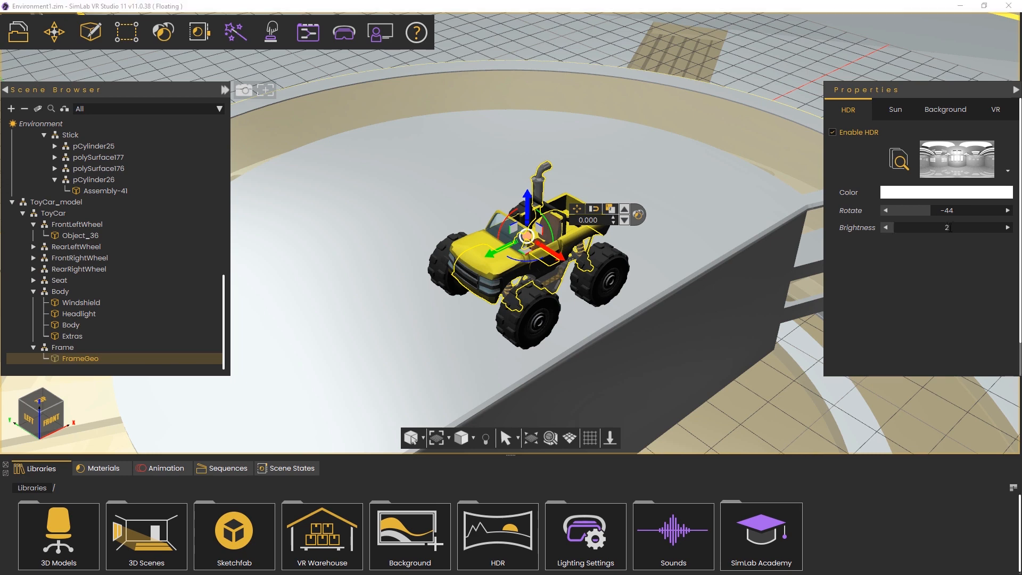
pyautogui.press('Return')
pyautogui.click(894, 109)
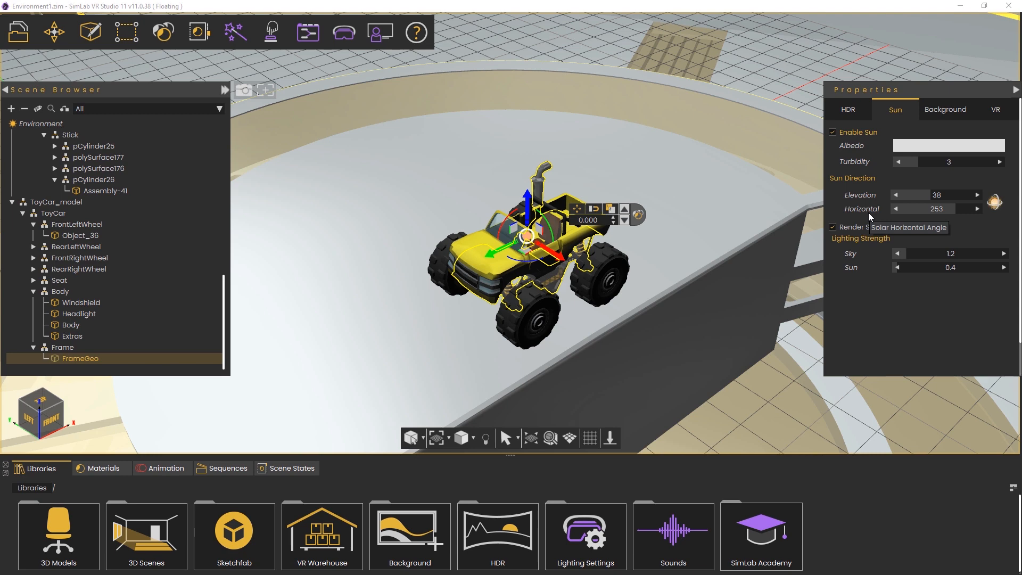
# Aim the sun over the glass roof with the direction gizmo, horizontal 287, and accept it
pyautogui.click(994, 202)
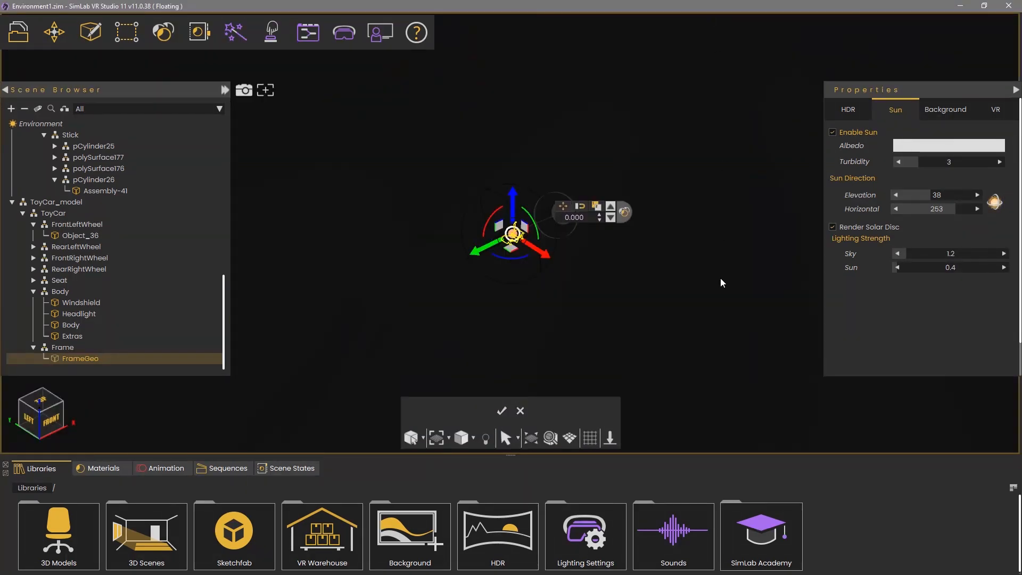
pyautogui.scroll(-5, 697, 188)
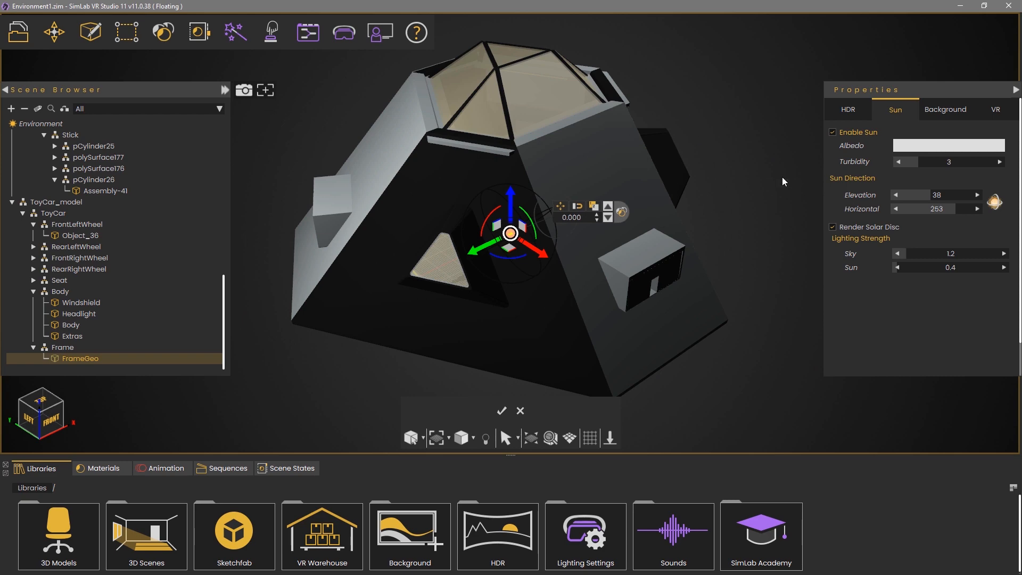
pyautogui.moveTo(781, 177); pyautogui.dragTo(240, 173, button='middle')
pyautogui.moveTo(712, 166); pyautogui.dragTo(336, 142, button='middle')
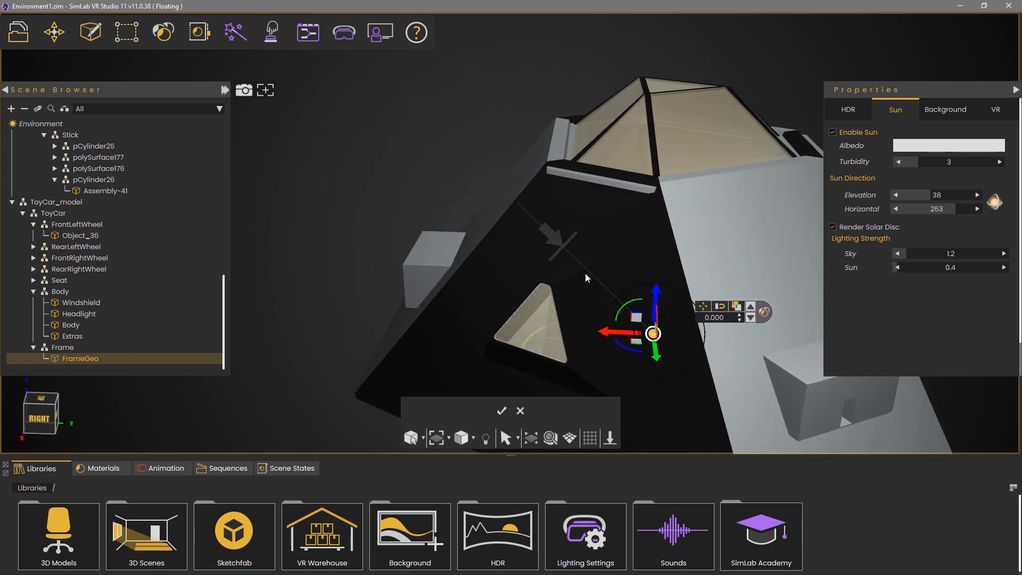
pyautogui.moveTo(624, 313); pyautogui.dragTo(611, 351)
pyautogui.moveTo(557, 231); pyautogui.dragTo(611, 310, button='middle')
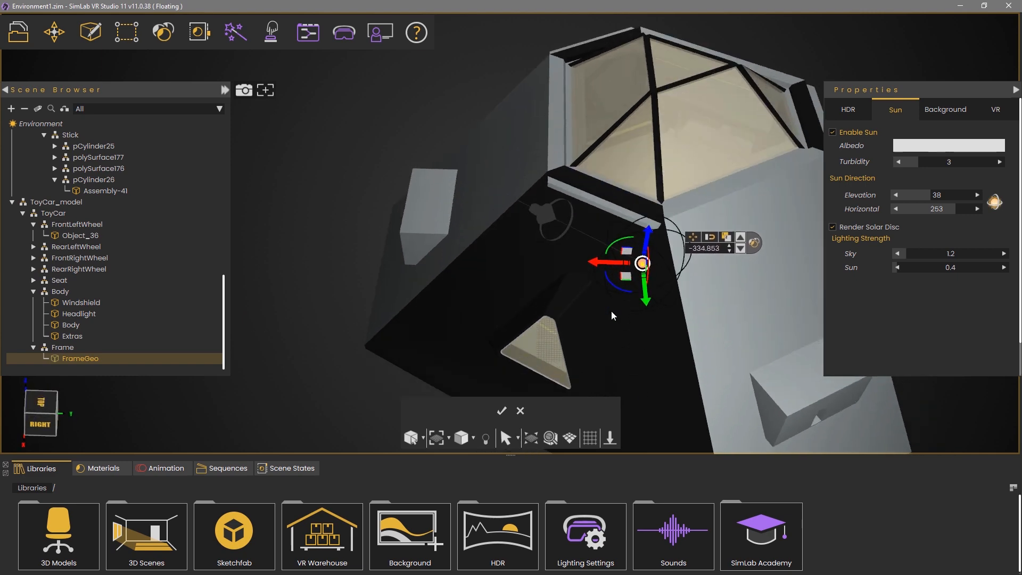
pyautogui.scroll(3, 675, 165)
pyautogui.moveTo(586, 174); pyautogui.dragTo(603, 240, button='middle')
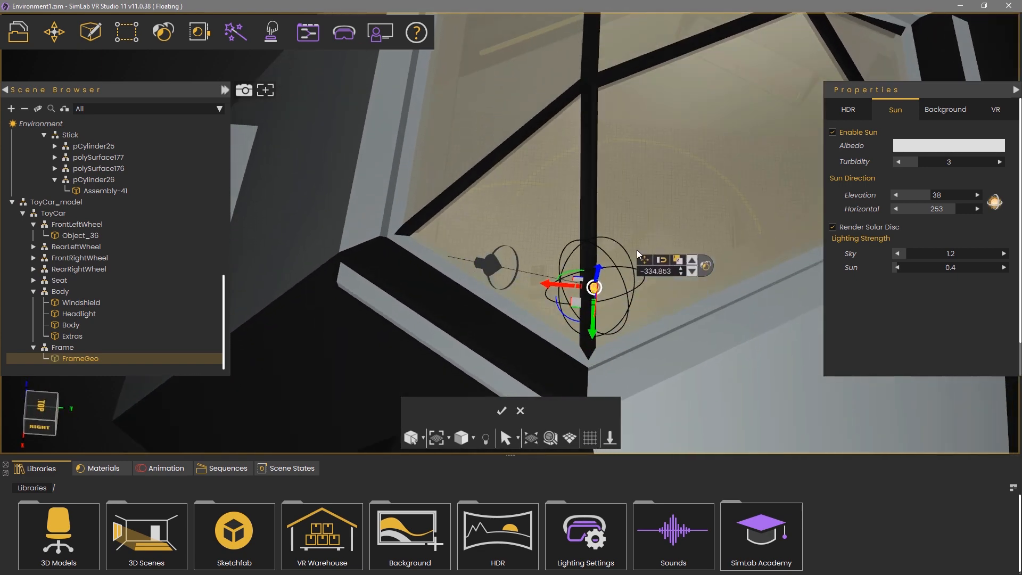
pyautogui.moveTo(612, 258); pyautogui.dragTo(632, 267)
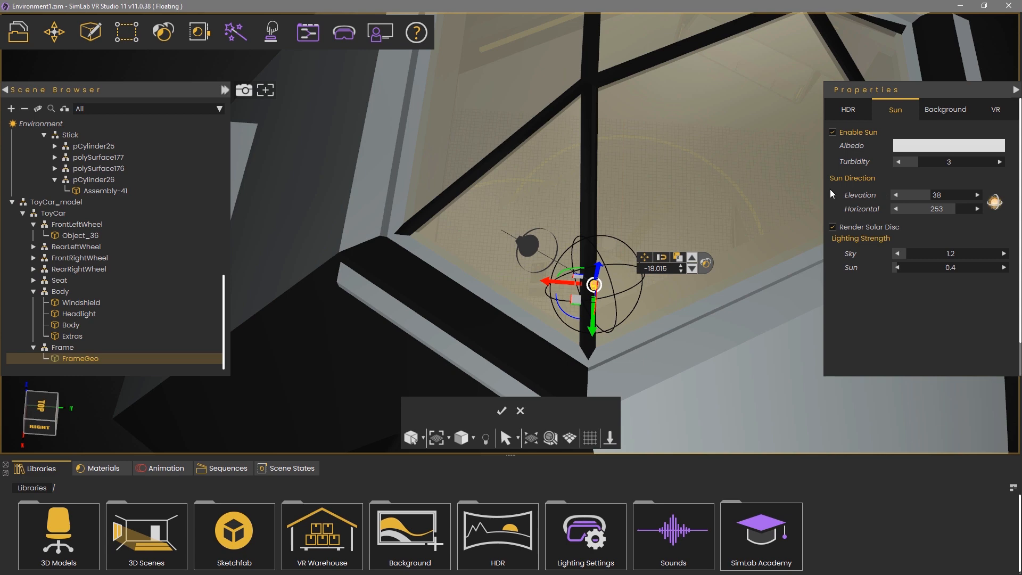
pyautogui.moveTo(627, 205); pyautogui.dragTo(465, 177, button='middle')
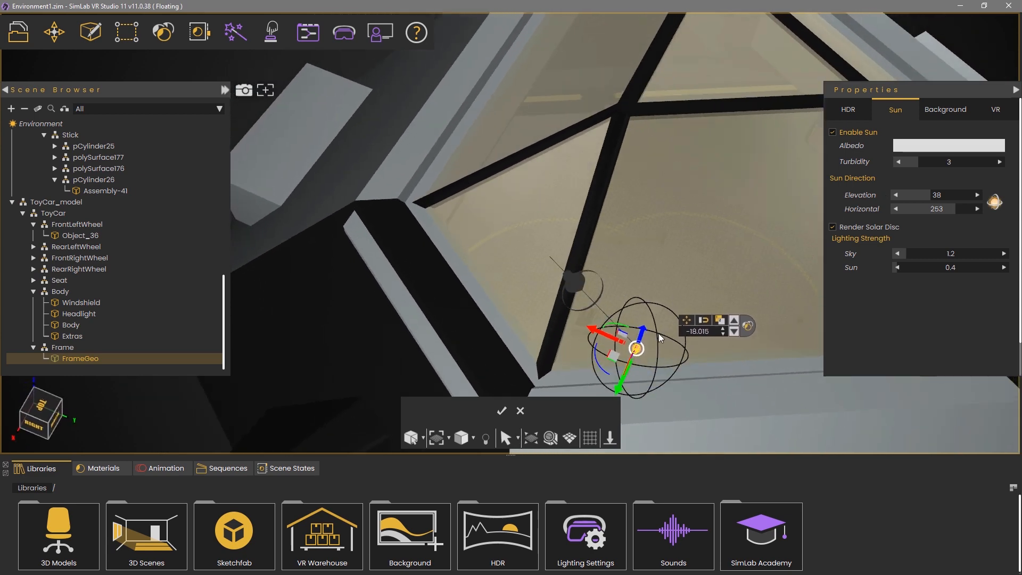
pyautogui.moveTo(659, 333)
pyautogui.mouseDown()
pyautogui.moveTo(685, 352)
pyautogui.moveTo(651, 349)
pyautogui.mouseUp()
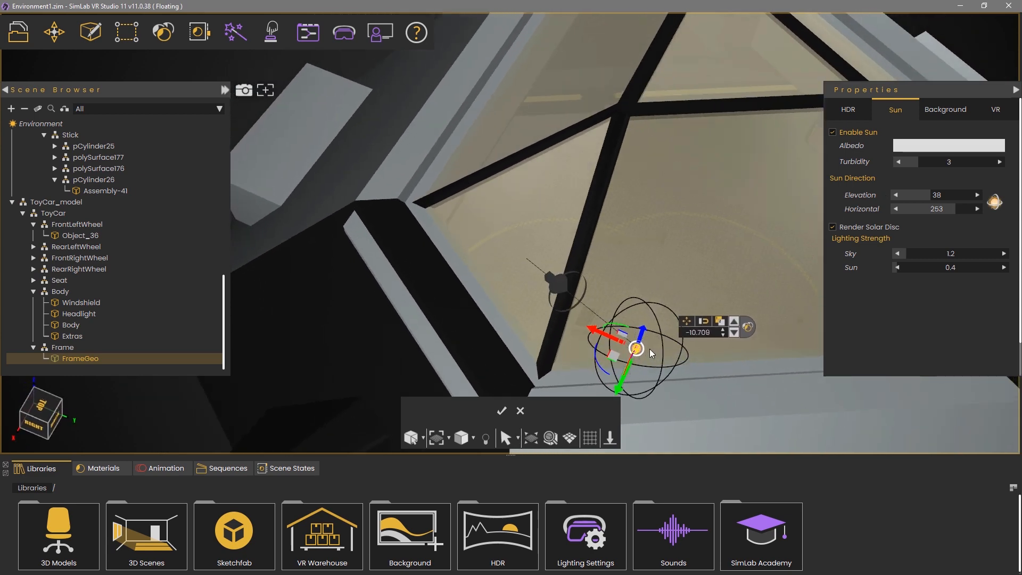
pyautogui.click(502, 410)
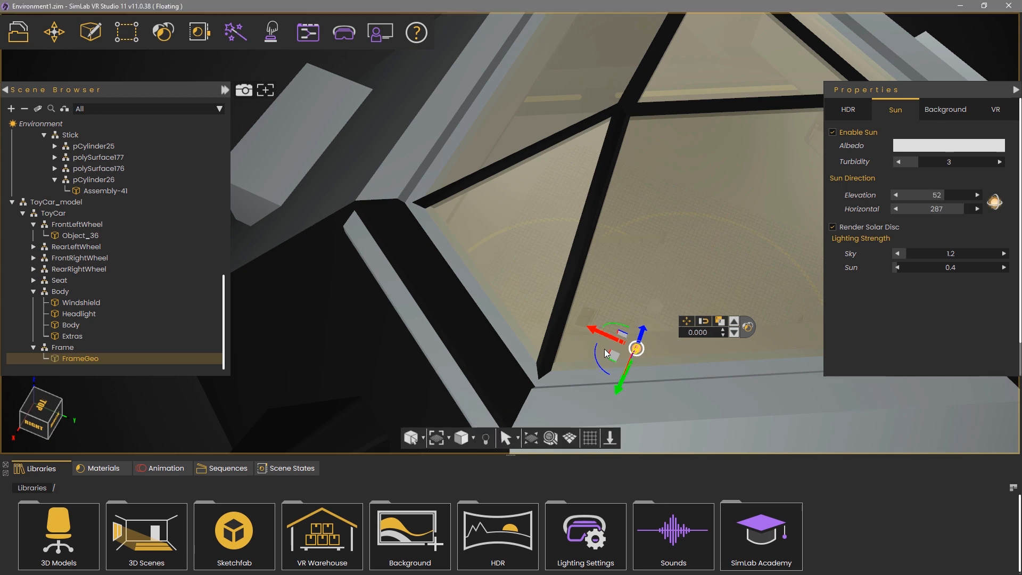
# Raise the sun elevation to 90, then switch to the Background settings
pyautogui.moveTo(553, 334); pyautogui.dragTo(758, 373, button='middle')
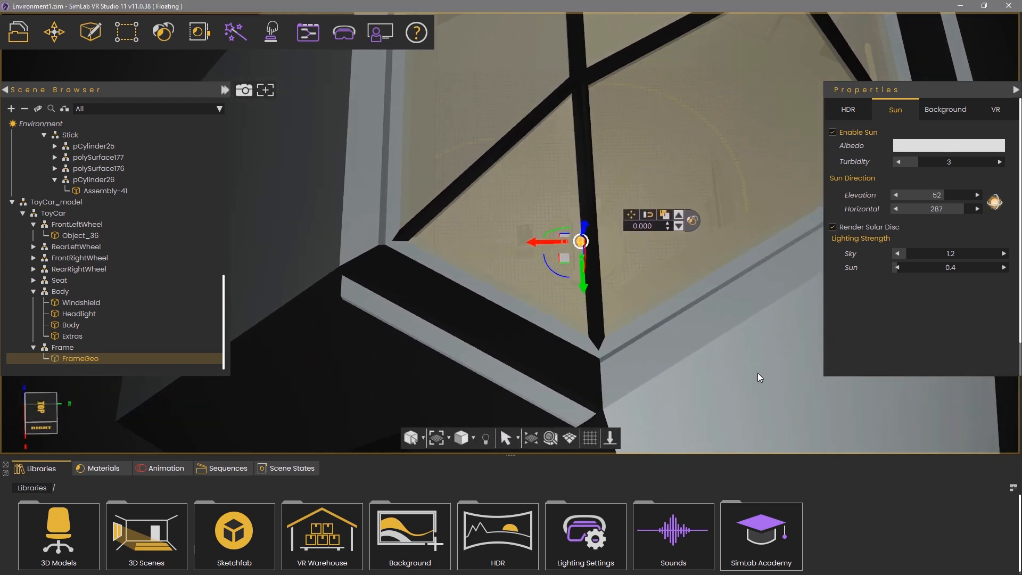
pyautogui.scroll(-5, 672, 107)
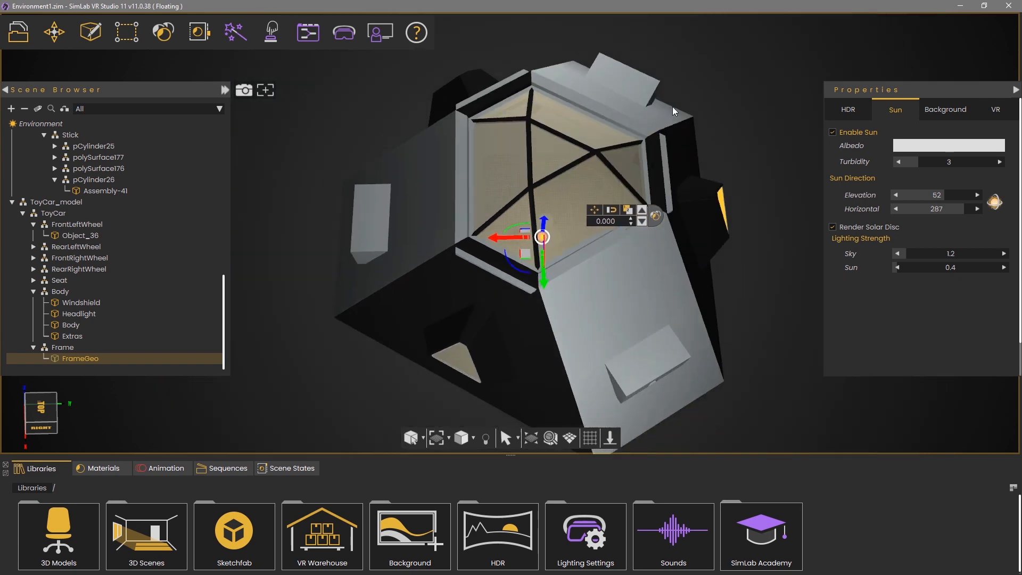
pyautogui.moveTo(536, 145); pyautogui.dragTo(528, 96, button='middle')
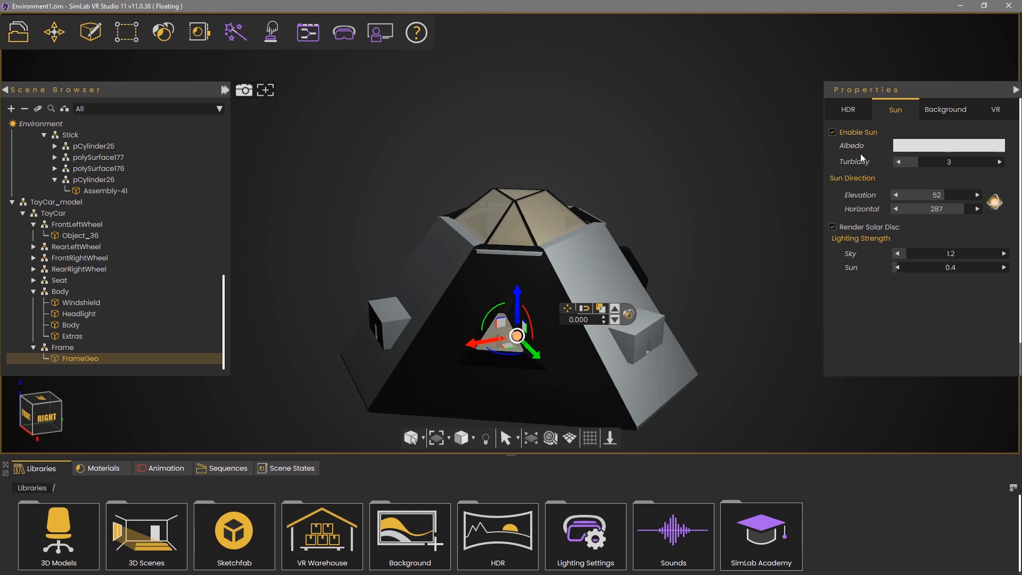
pyautogui.moveTo(934, 194); pyautogui.dragTo(983, 195)
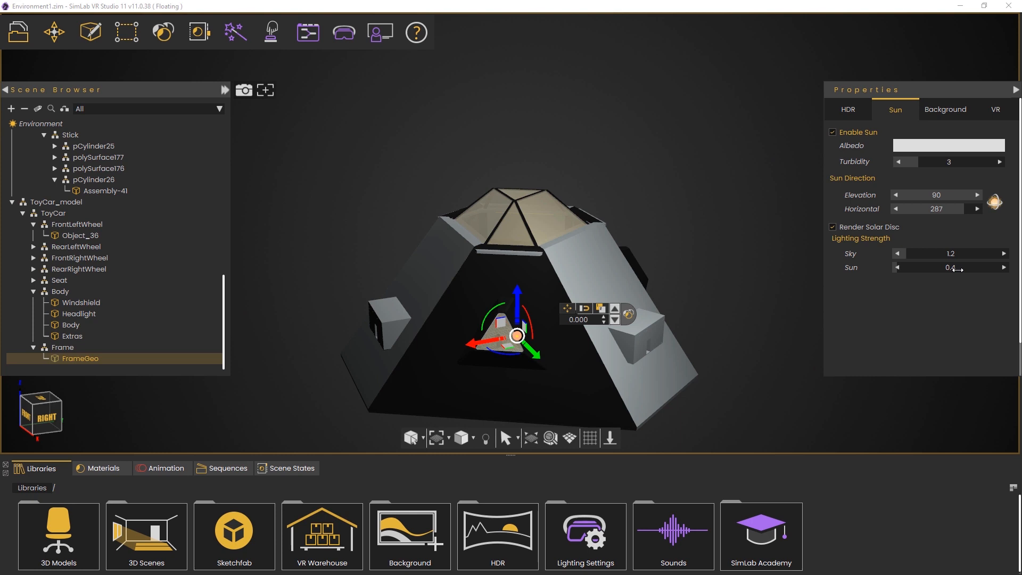
pyautogui.click(946, 109)
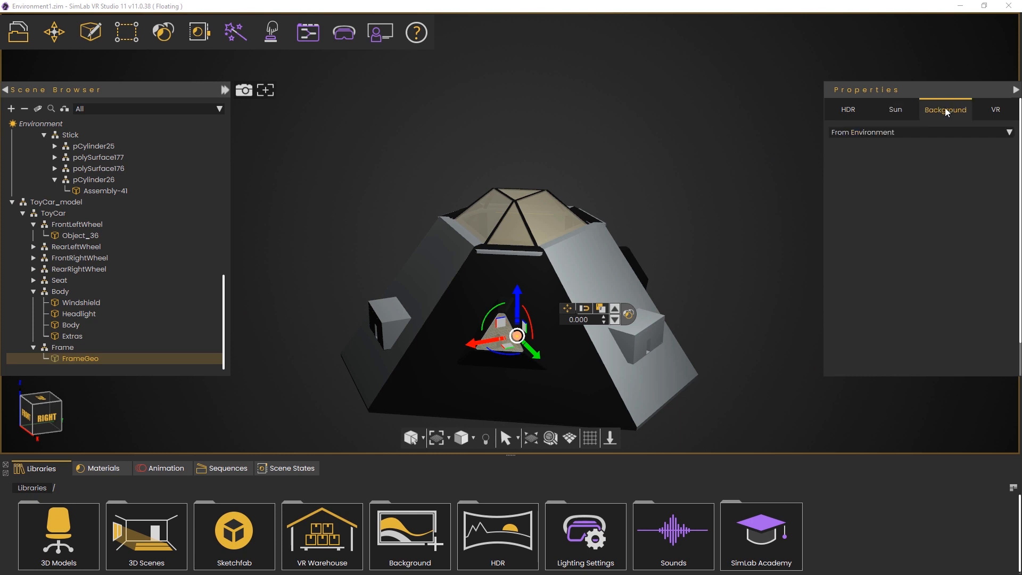
# Leave the background type at From Environment and switch to the VR settings
pyautogui.click(917, 134)
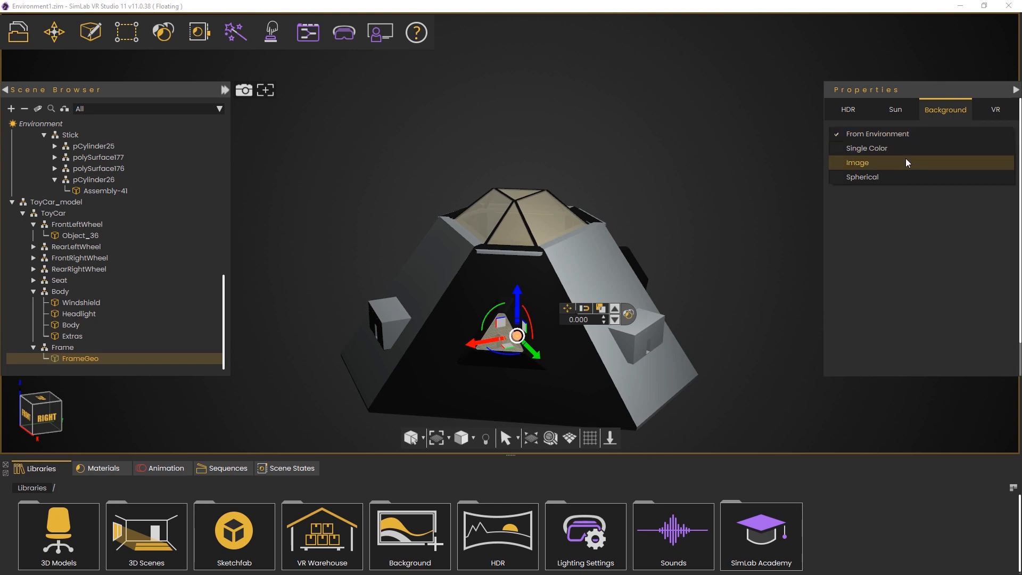
pyautogui.click(931, 109)
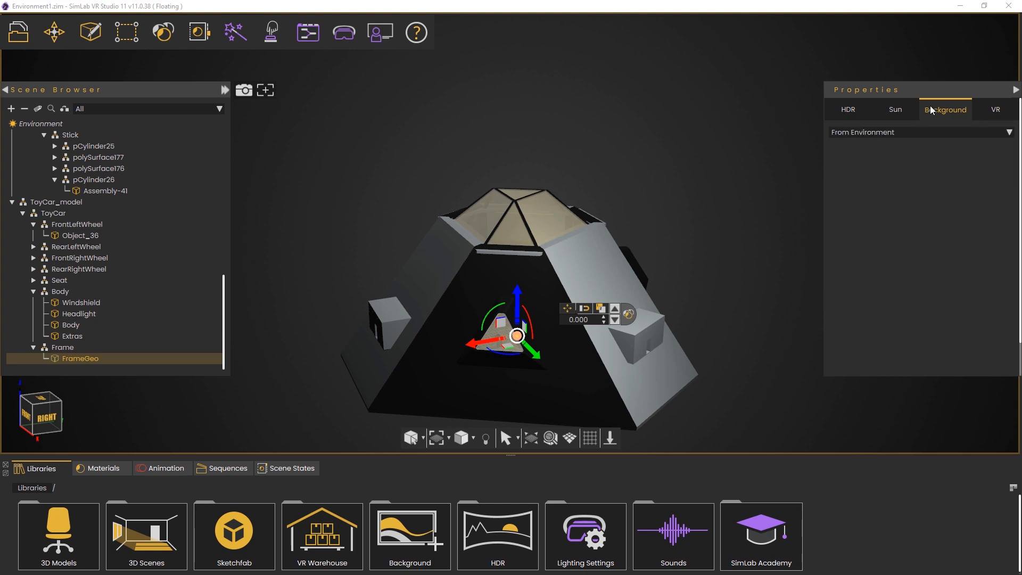
pyautogui.click(1002, 113)
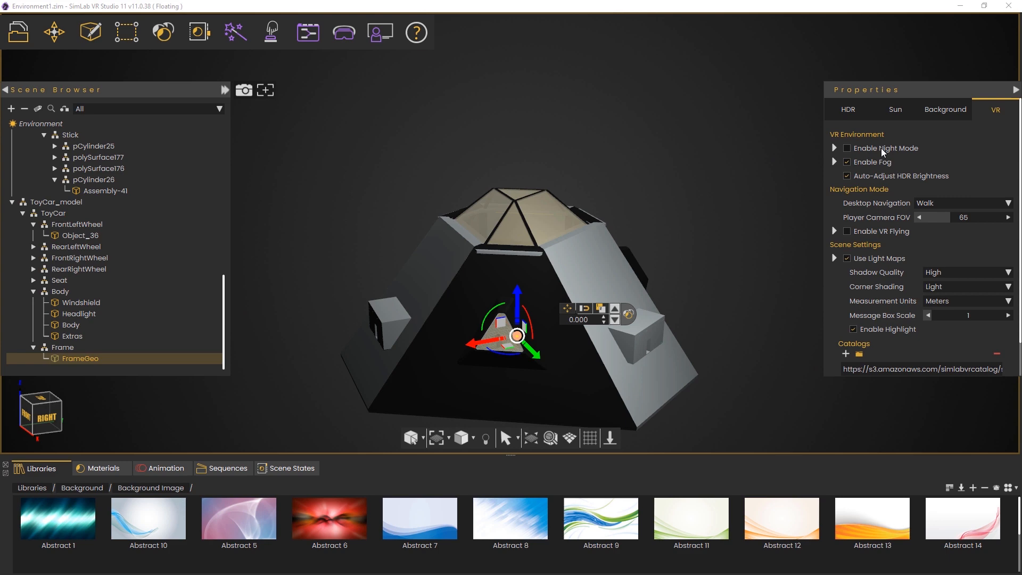
# Review the fog details and keep desktop navigation set to Walk
pyautogui.click(834, 162)
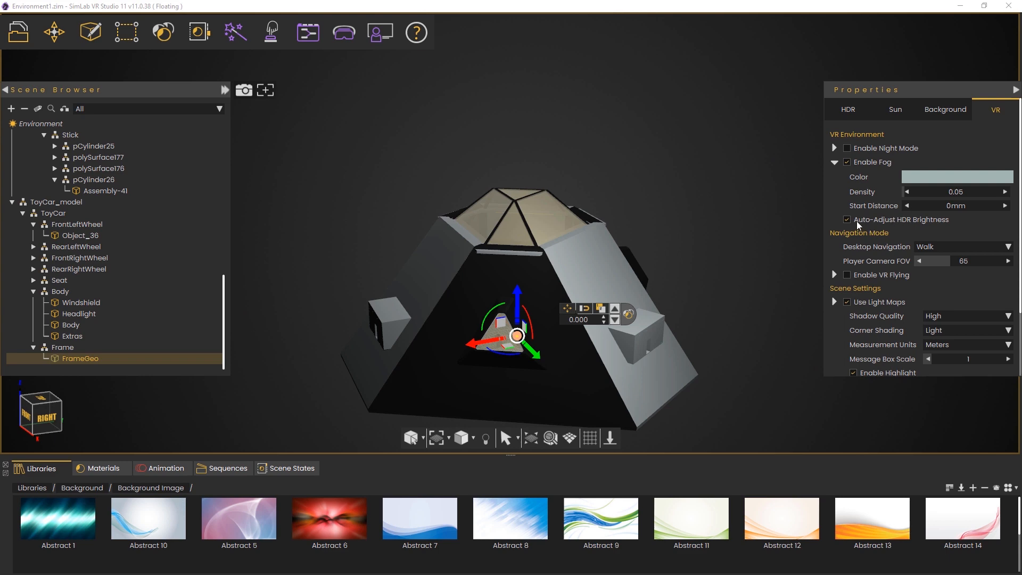
pyautogui.click(835, 162)
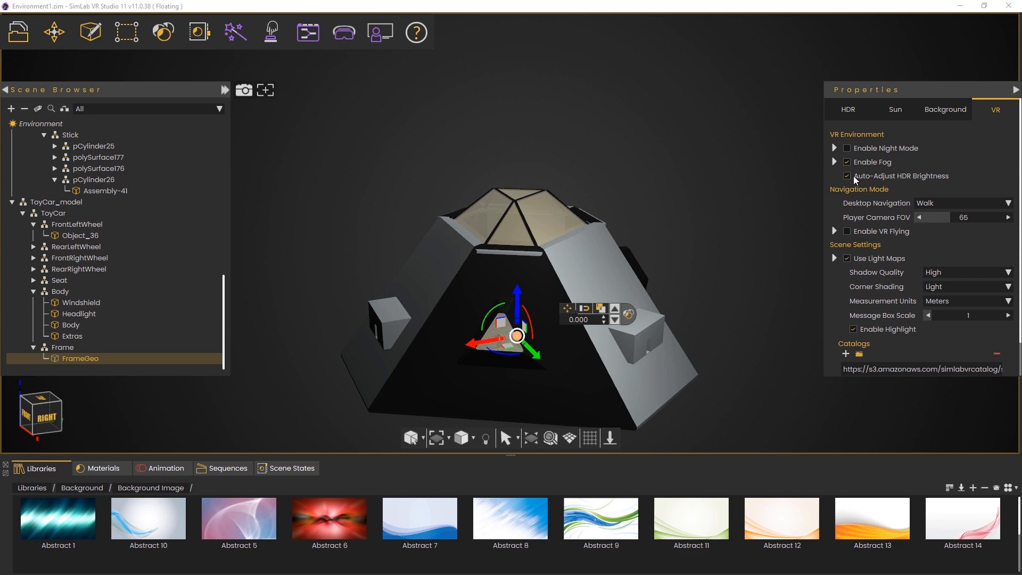
pyautogui.click(941, 205)
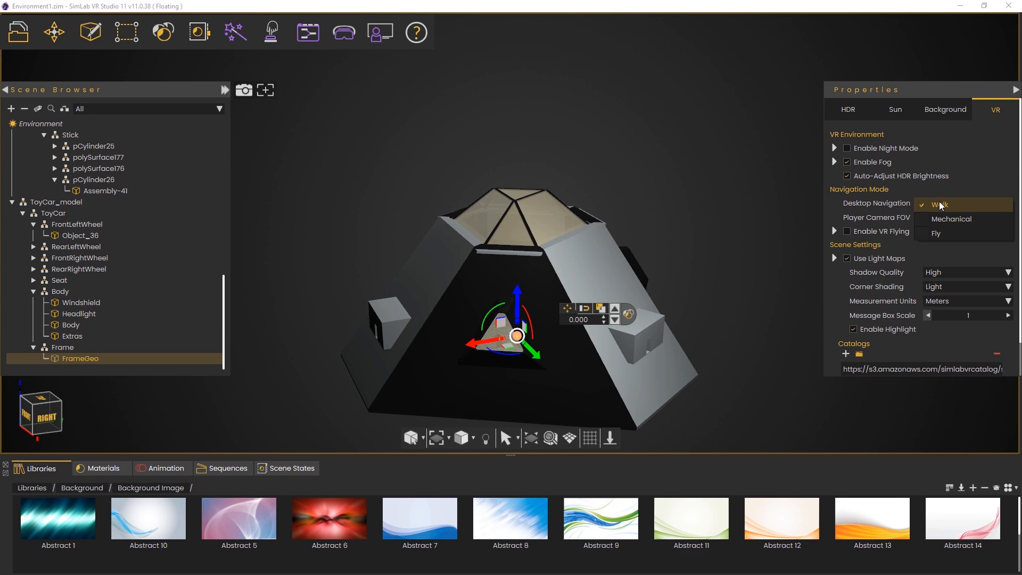
pyautogui.click(941, 206)
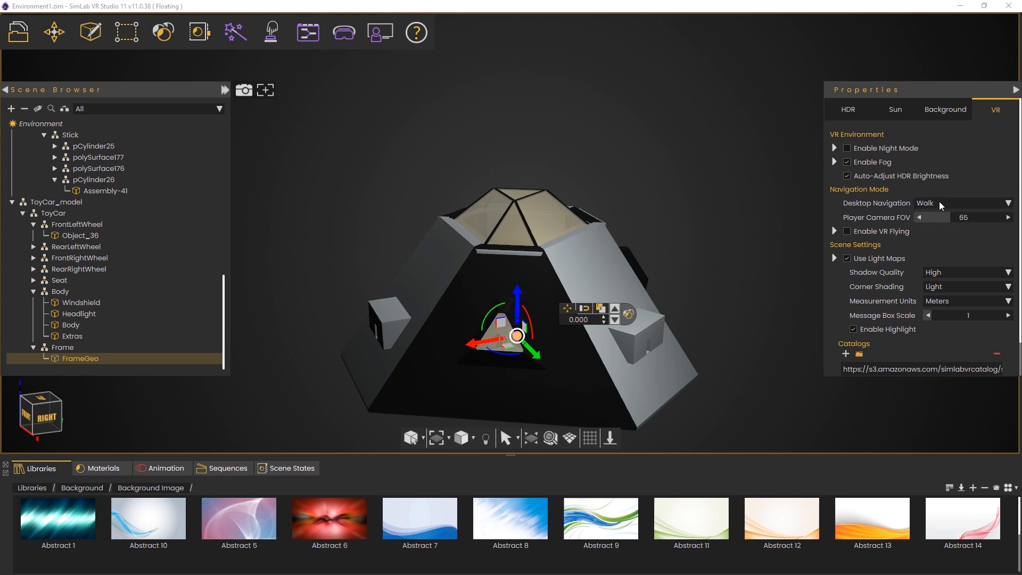
# Enable VR Flying and keep Corner Shading at Light
pyautogui.click(847, 231)
pyautogui.click(834, 230)
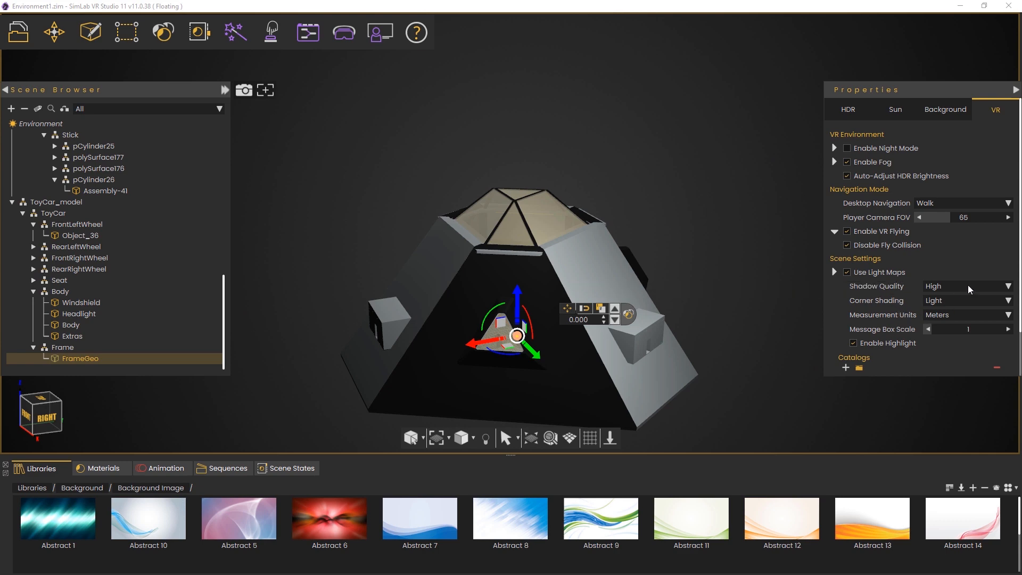
pyautogui.click(963, 300)
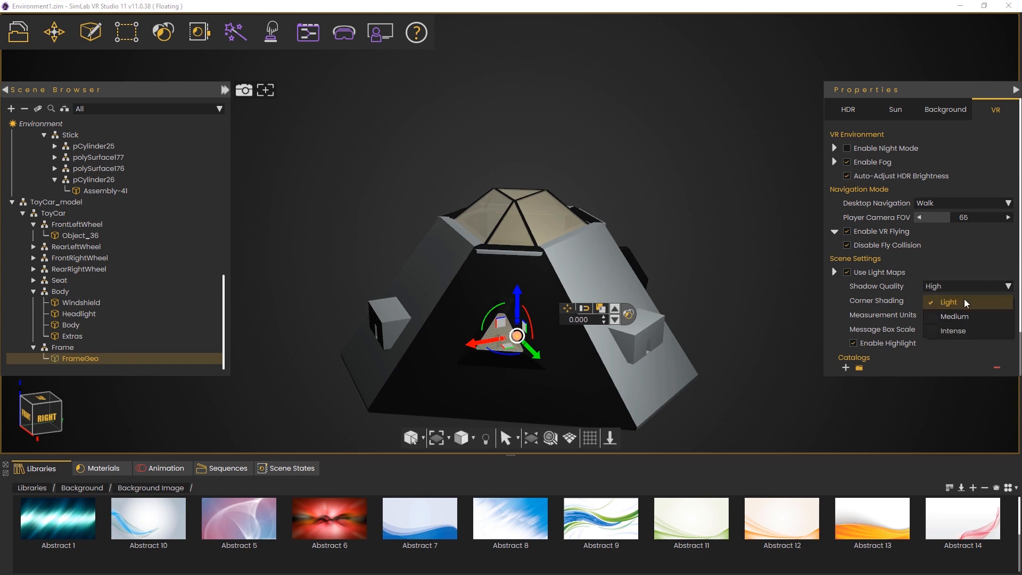
pyautogui.click(965, 301)
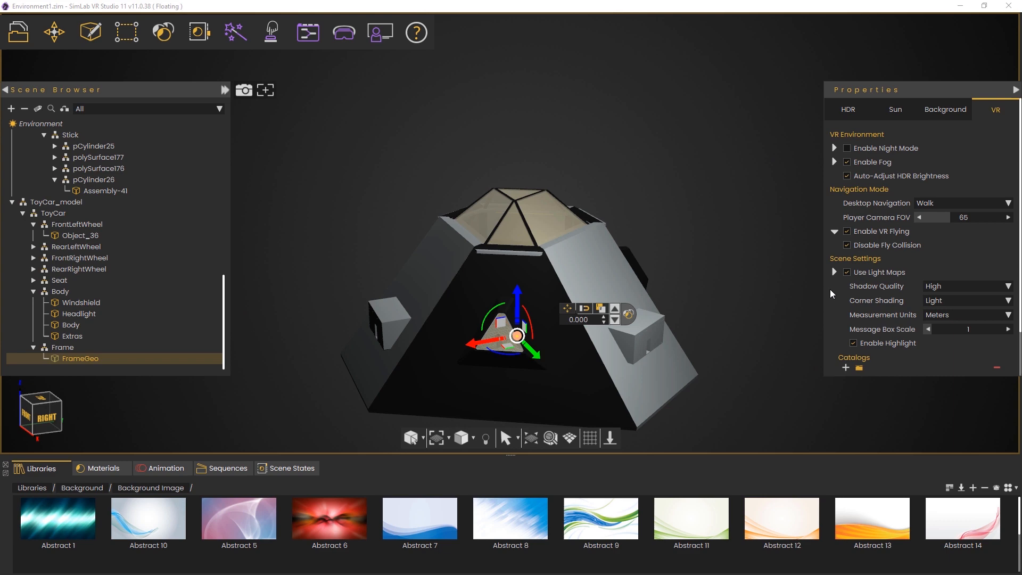
pyautogui.scroll(-2, 829, 289)
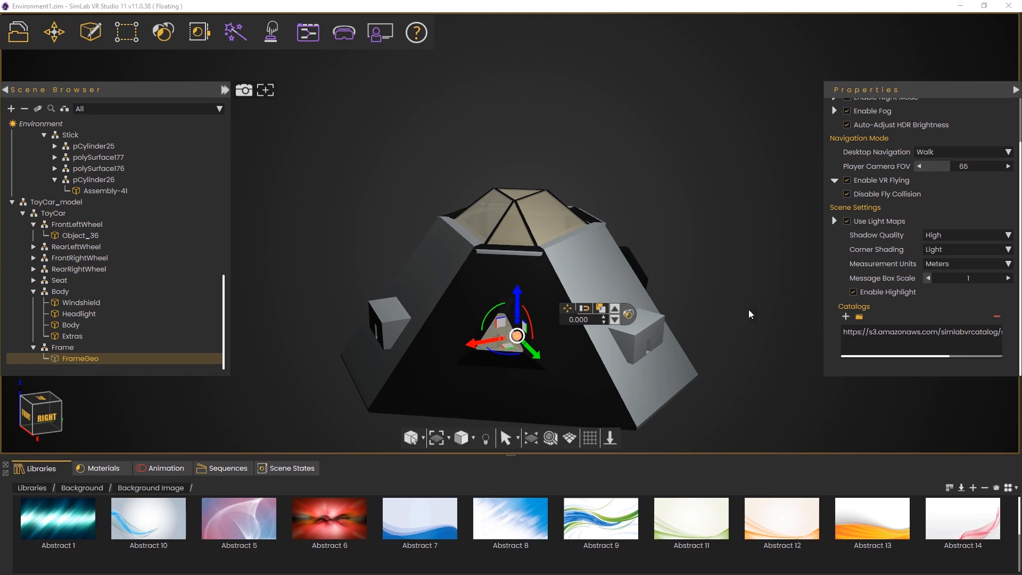
# Zoom out and pan over the dome until the toy car platform and The Wasp kiosk are visible
pyautogui.moveTo(572, 233); pyautogui.dragTo(541, 338, button='middle')
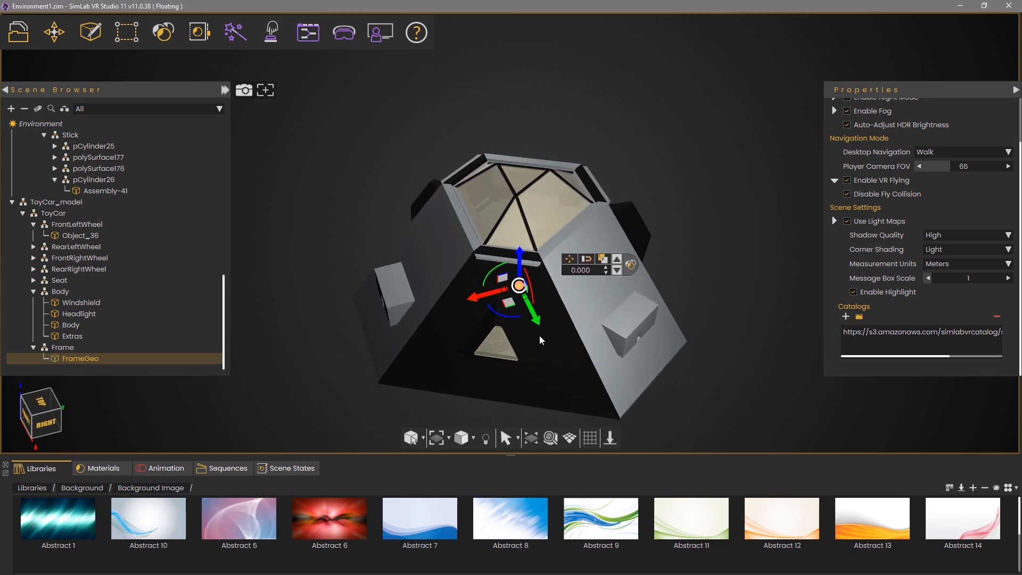
pyautogui.scroll(5, 499, 354)
pyautogui.moveTo(479, 393); pyautogui.dragTo(489, 95, button='middle')
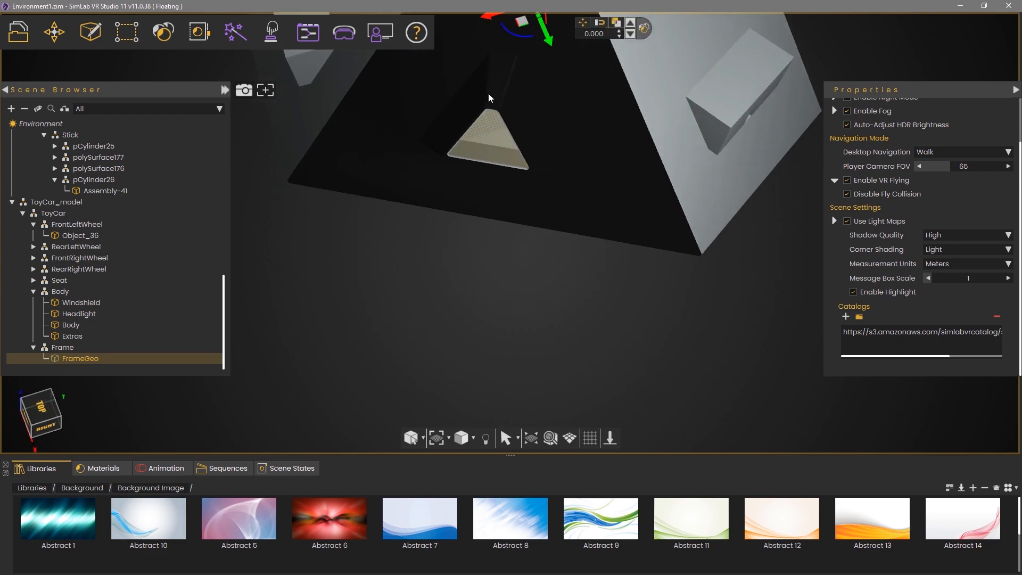
pyautogui.moveTo(511, 156); pyautogui.dragTo(507, 367, button='middle')
pyautogui.scroll(1, 506, 368)
pyautogui.scroll(6, 505, 369)
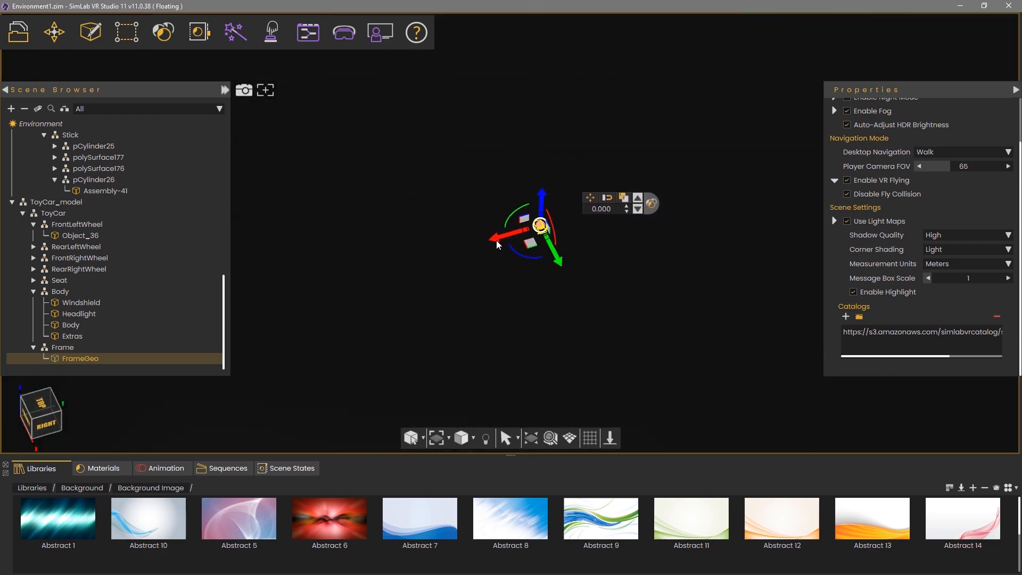
pyautogui.scroll(5, 503, 299)
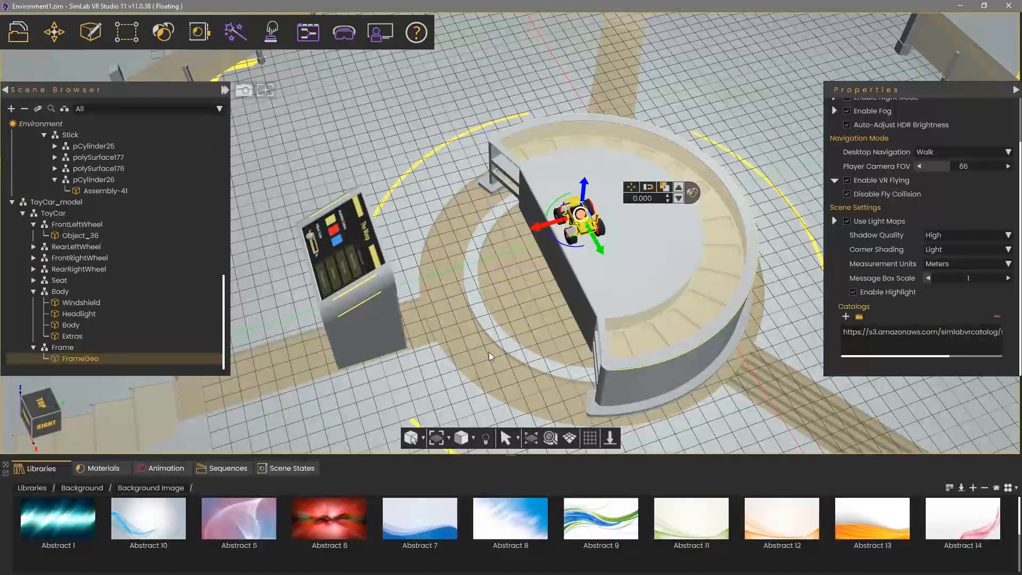
pyautogui.moveTo(580, 250); pyautogui.dragTo(620, 246, button='middle')
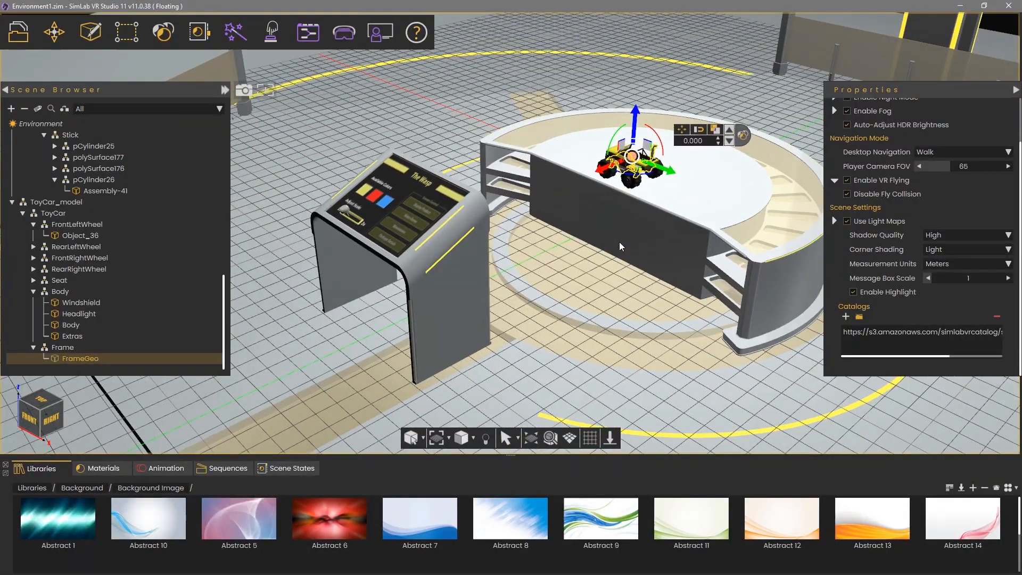
# Place a VR Viewer start position on the floor beside The Wasp kiosk
pyautogui.click(347, 40)
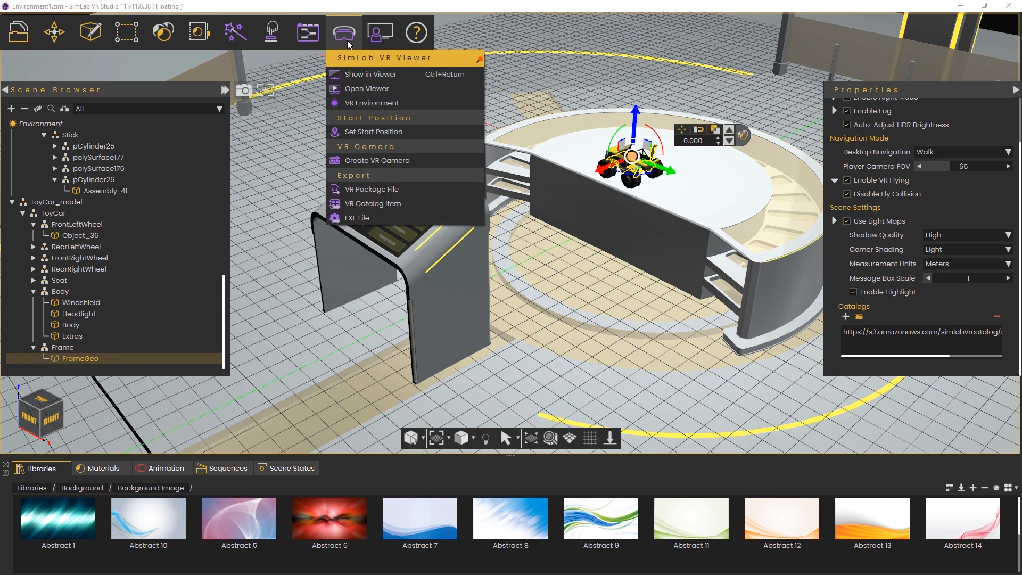
pyautogui.click(384, 133)
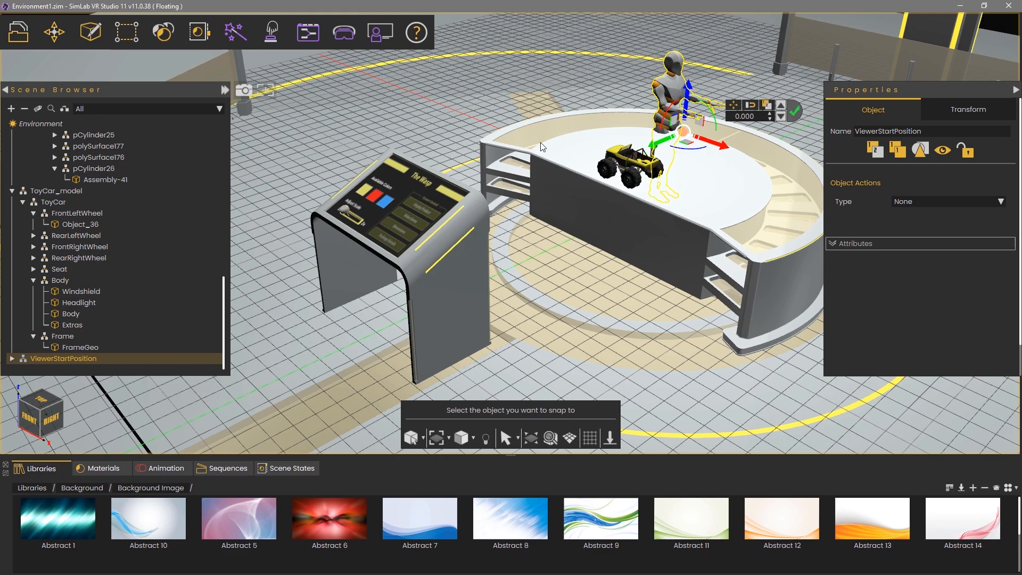
pyautogui.moveTo(501, 149); pyautogui.dragTo(422, 208, button='middle')
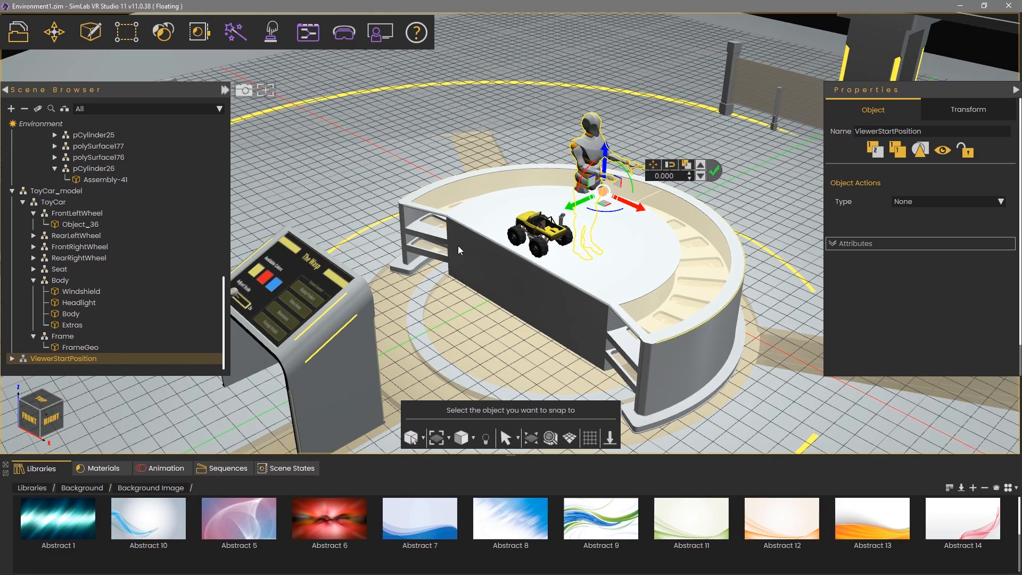
pyautogui.moveTo(459, 248); pyautogui.dragTo(542, 222, button='middle')
pyautogui.scroll(-3, 542, 223)
pyautogui.moveTo(377, 382); pyautogui.dragTo(310, 324)
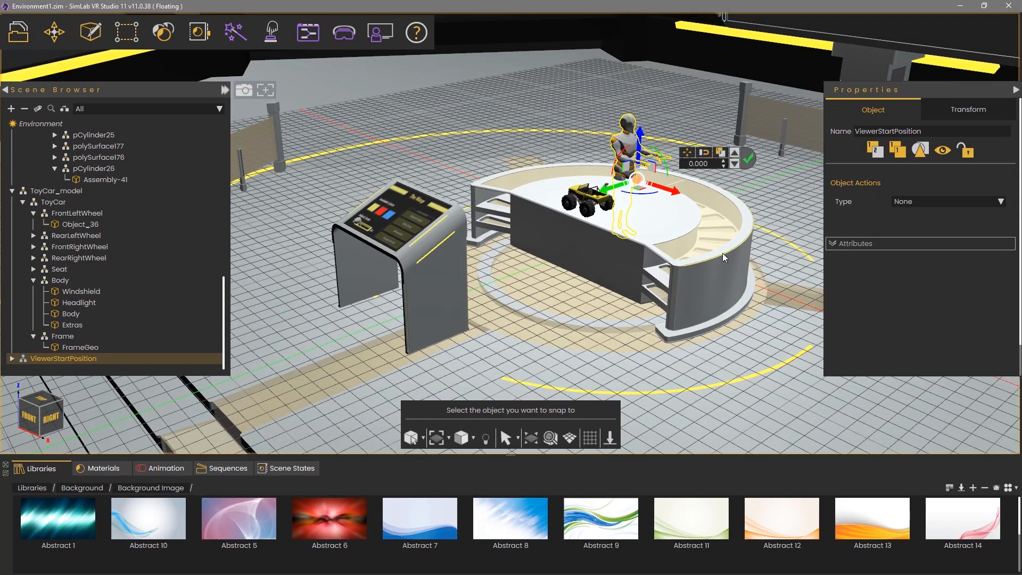
pyautogui.click(289, 392)
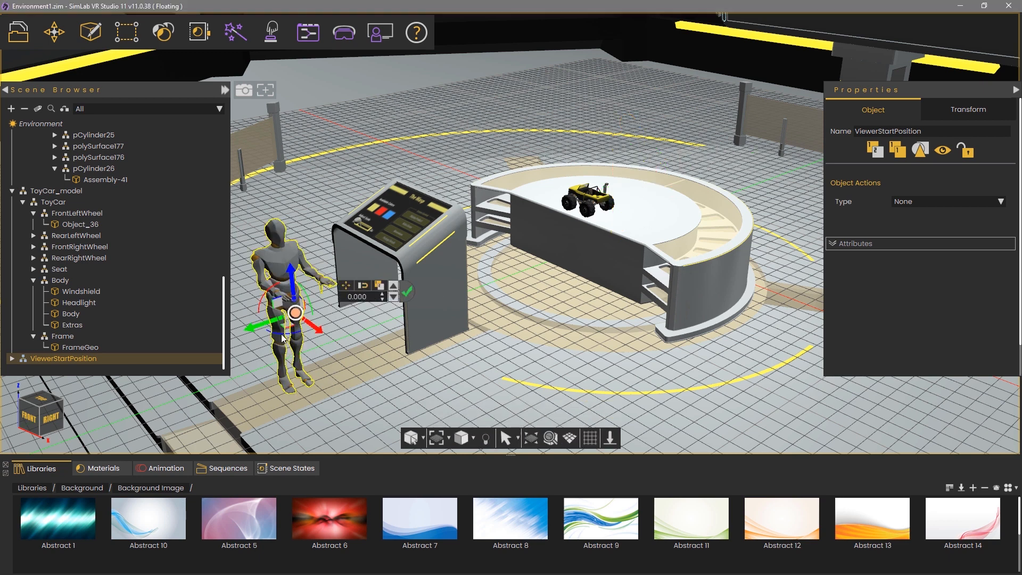
# Rotate the start figure to 90 degrees and check it from around the kiosk
pyautogui.moveTo(284, 338); pyautogui.dragTo(332, 298)
pyautogui.write('90')
pyautogui.press('Return')
pyautogui.moveTo(415, 362); pyautogui.dragTo(613, 397, button='middle')
pyautogui.scroll(3, 400, 316)
pyautogui.moveTo(400, 317); pyautogui.dragTo(585, 242, button='middle')
pyautogui.click(583, 209)
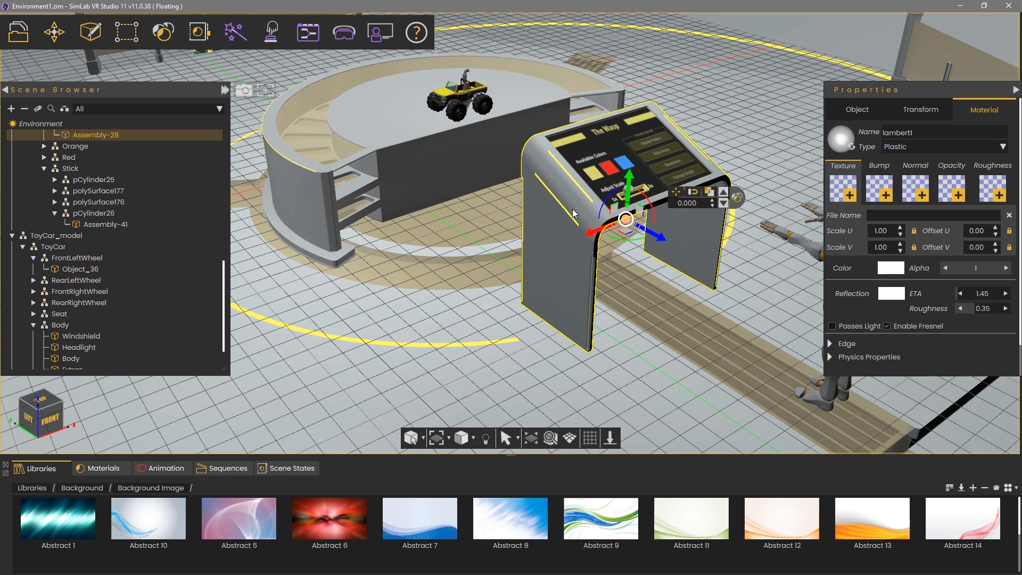
# Select the whole Panel kiosk group and set it down on the floor
pyautogui.click(723, 193)
pyautogui.click(723, 193)
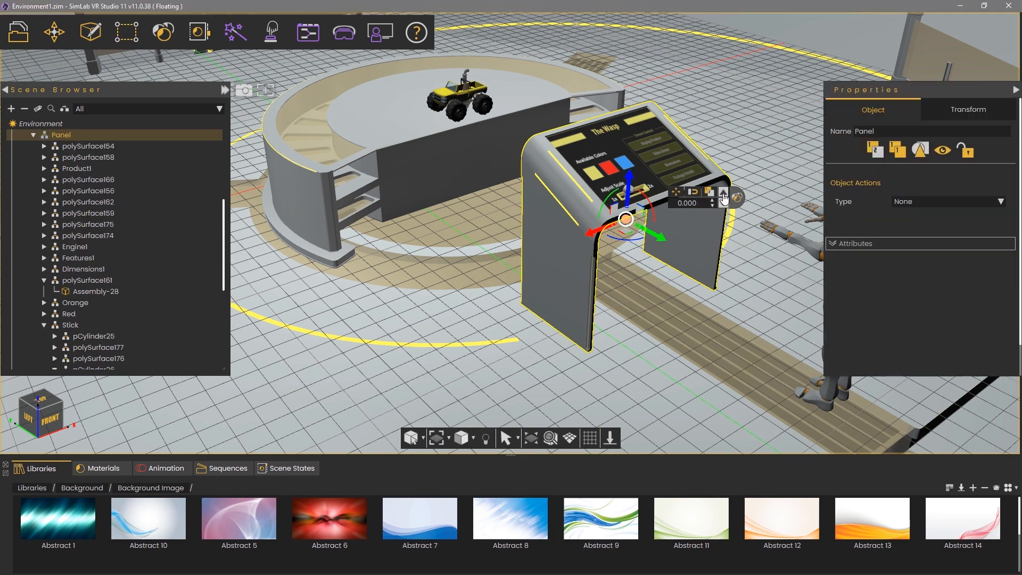
pyautogui.moveTo(691, 283); pyautogui.dragTo(595, 274, button='middle')
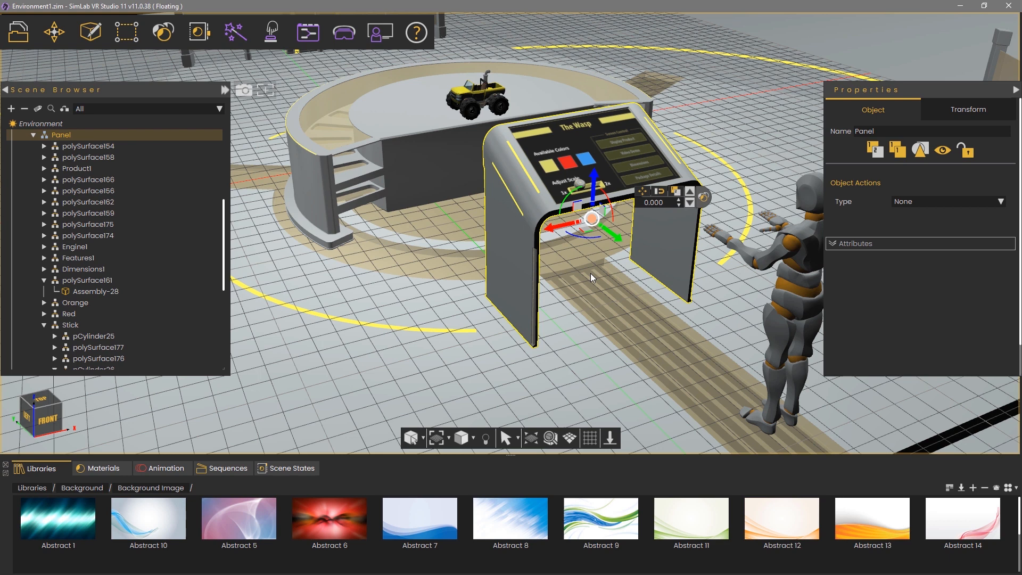
pyautogui.press('g')
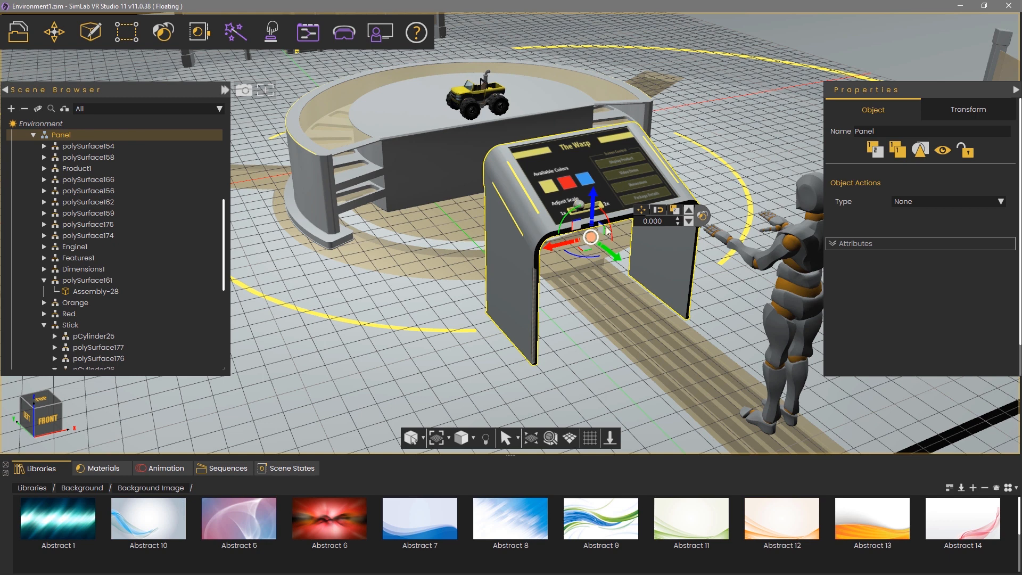
pyautogui.moveTo(591, 239); pyautogui.dragTo(581, 244)
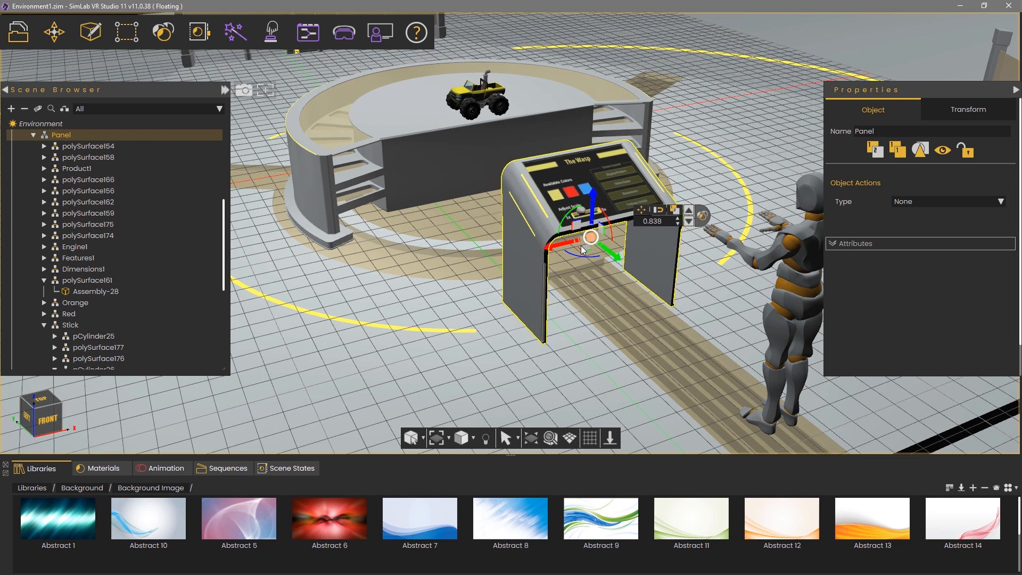
pyautogui.hotkey('ctrl', 'g')
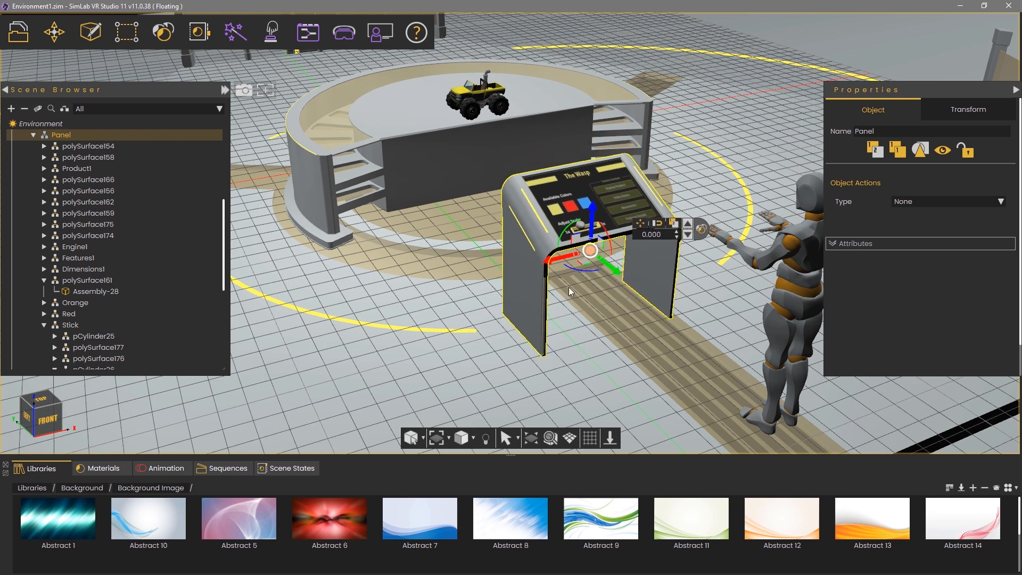
# Move the Panel kiosk 0.318 along the X axis
pyautogui.moveTo(568, 287); pyautogui.dragTo(442, 349, button='middle')
pyautogui.moveTo(475, 314); pyautogui.dragTo(516, 315)
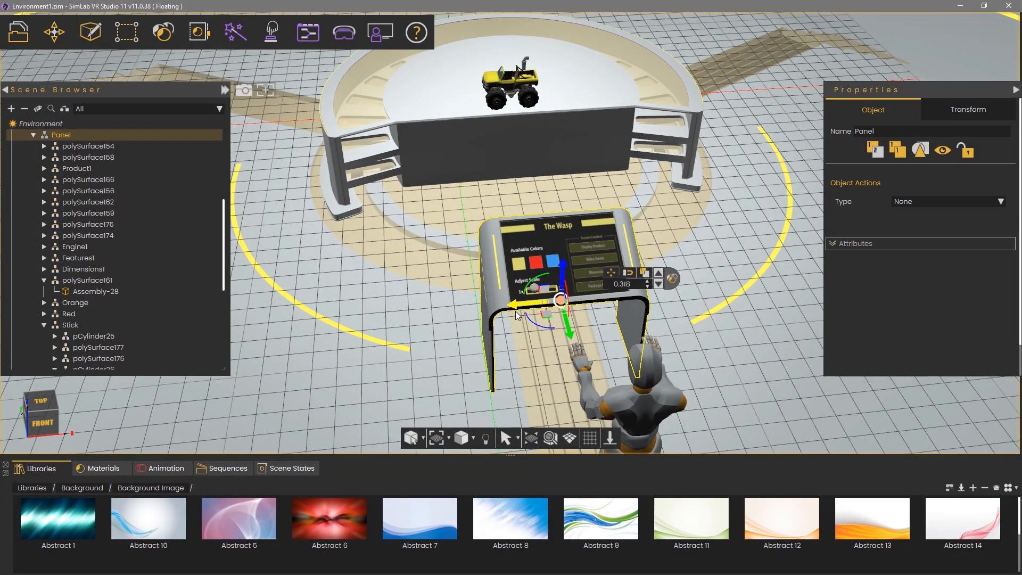
pyautogui.moveTo(465, 302); pyautogui.dragTo(463, 278, button='middle')
pyautogui.moveTo(622, 265); pyautogui.dragTo(603, 279, button='middle')
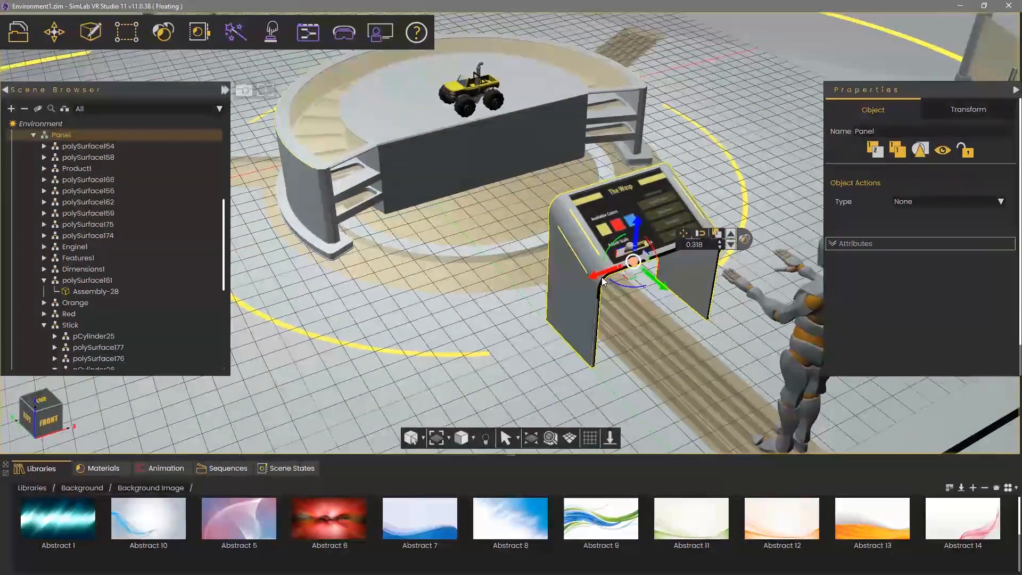
# Show the showroom in SimLab VR Viewer using the Desktop viewer mode
pyautogui.click(350, 39)
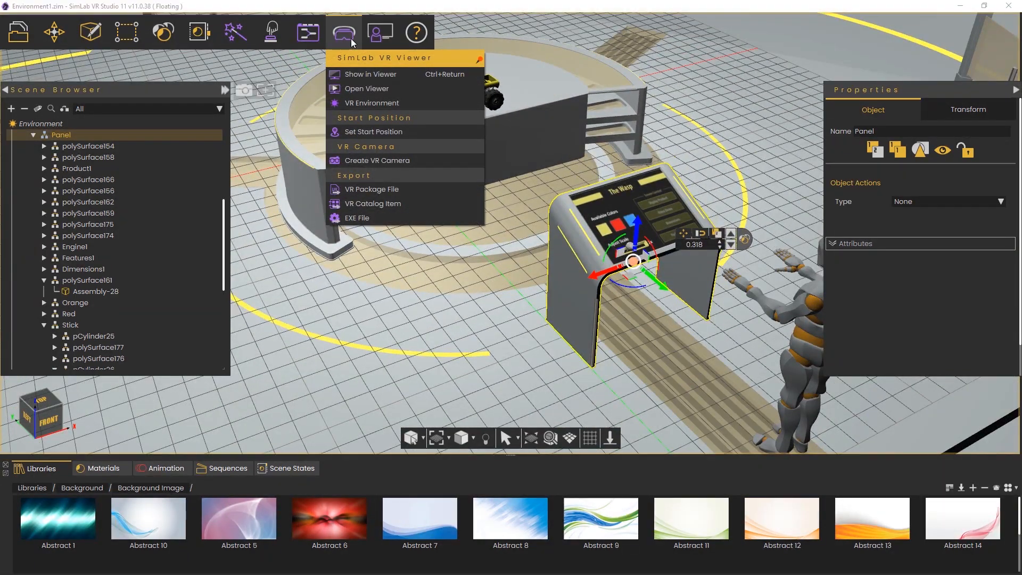
pyautogui.click(359, 74)
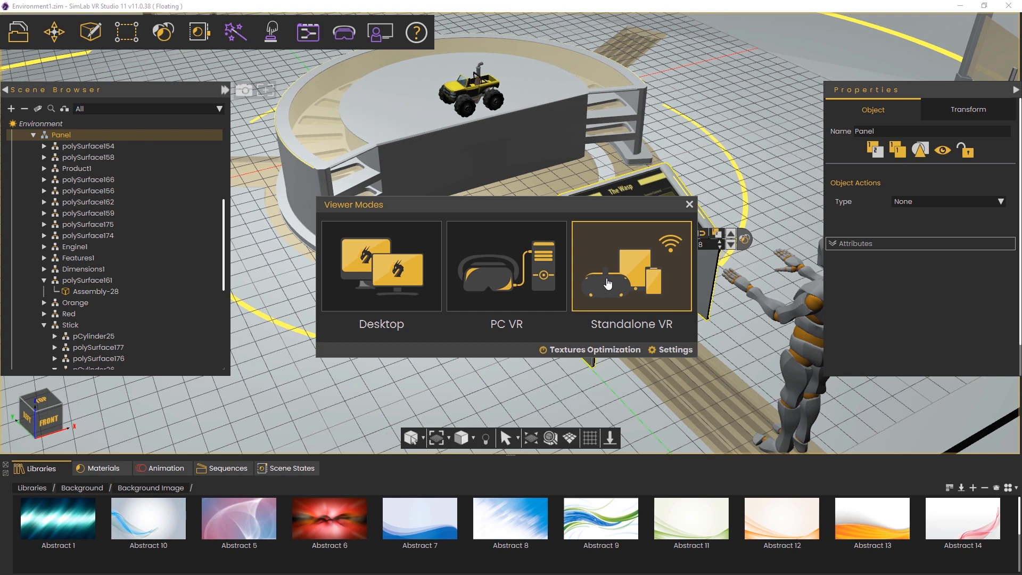
pyautogui.click(412, 260)
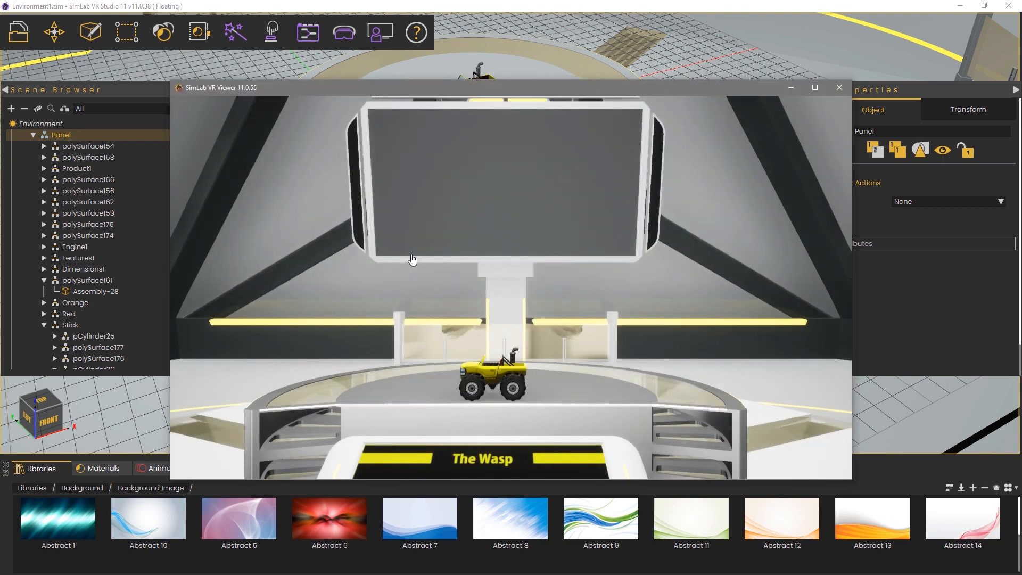
# Walk past The Wasp kiosk and approach the yellow toy car on its round platform
pyautogui.moveTo(413, 260); pyautogui.dragTo(617, 282, button='right')
pyautogui.press('a')
pyautogui.press('w')
pyautogui.press('s')
pyautogui.press('a')
pyautogui.press('w')
pyautogui.press('d')
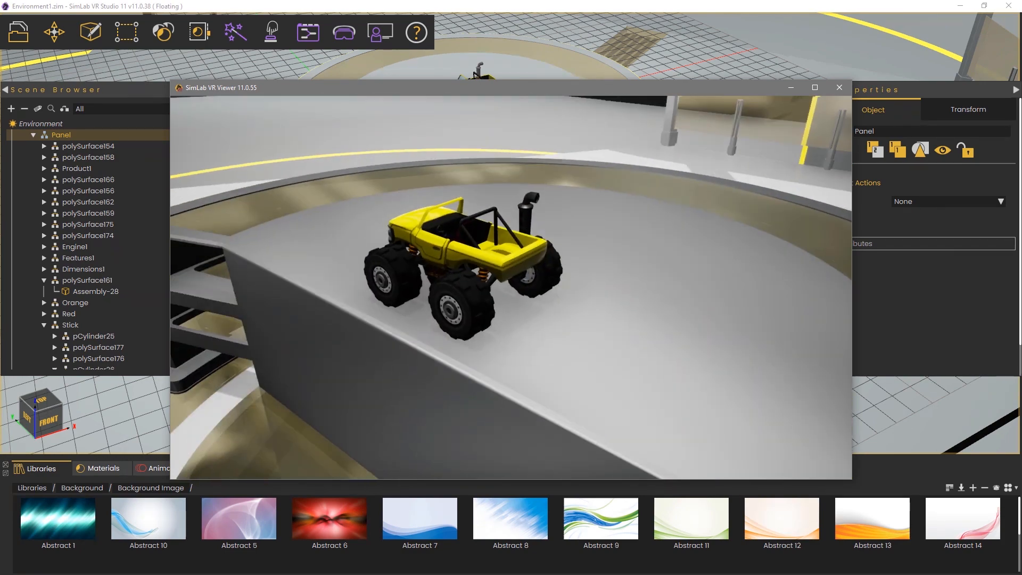
pyautogui.press('w')
pyautogui.press('a')
pyautogui.moveTo(511, 288); pyautogui.dragTo(535, 273, button='right')
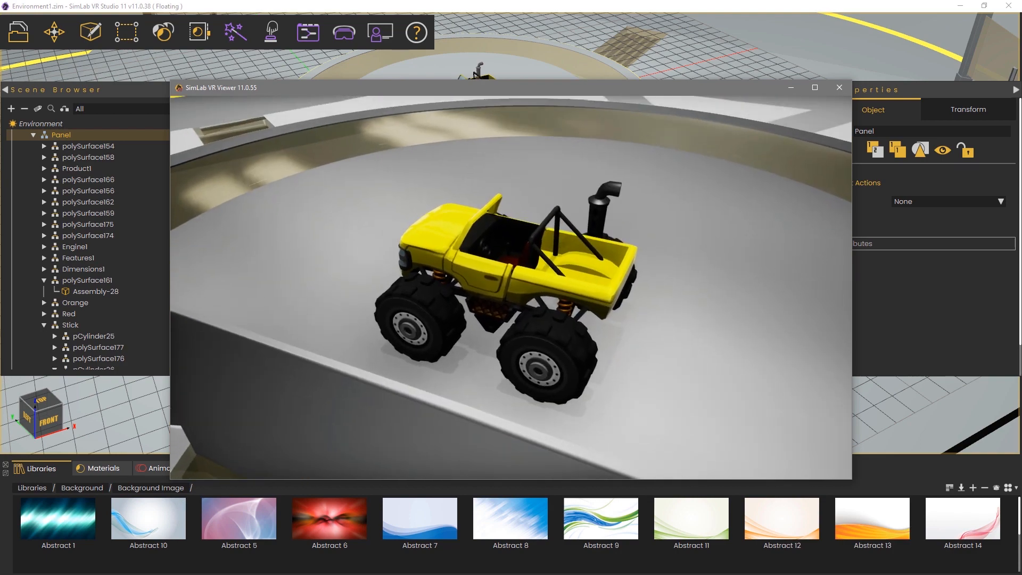